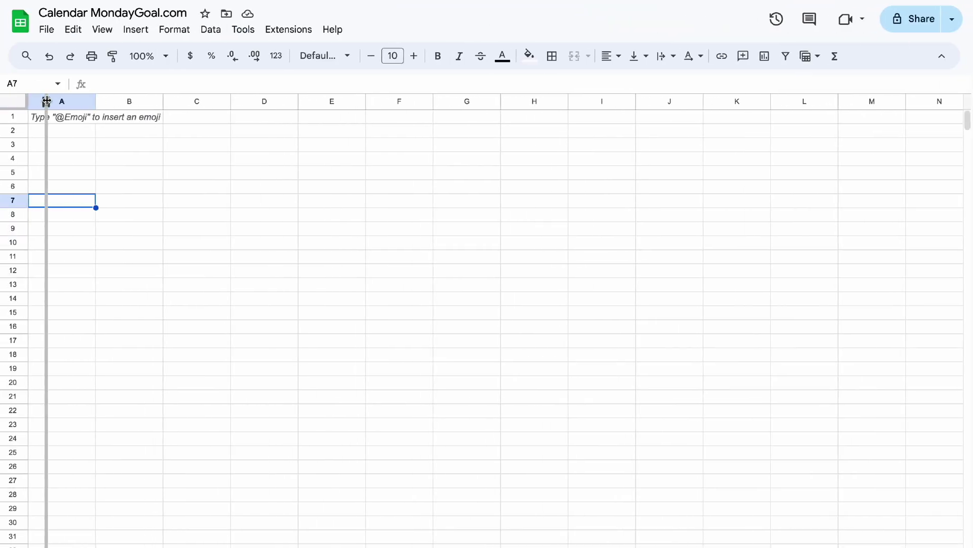
# Narrow columns A and B, and enter the label "Today's Date" in cell C8
pyautogui.moveTo(96, 101); pyautogui.dragTo(52, 101)
pyautogui.moveTo(119, 101); pyautogui.dragTo(70, 101)
pyautogui.click(80, 219)
pyautogui.write("Today's Date")
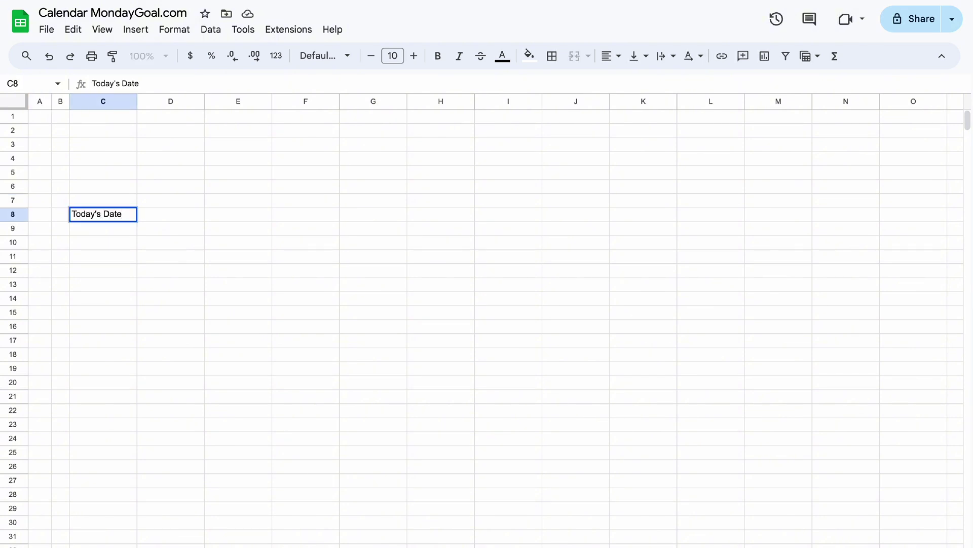
# Enter the formula =Today() in cell C9, directly below the date label
pyautogui.click(88, 231)
pyautogui.write('=Today()')
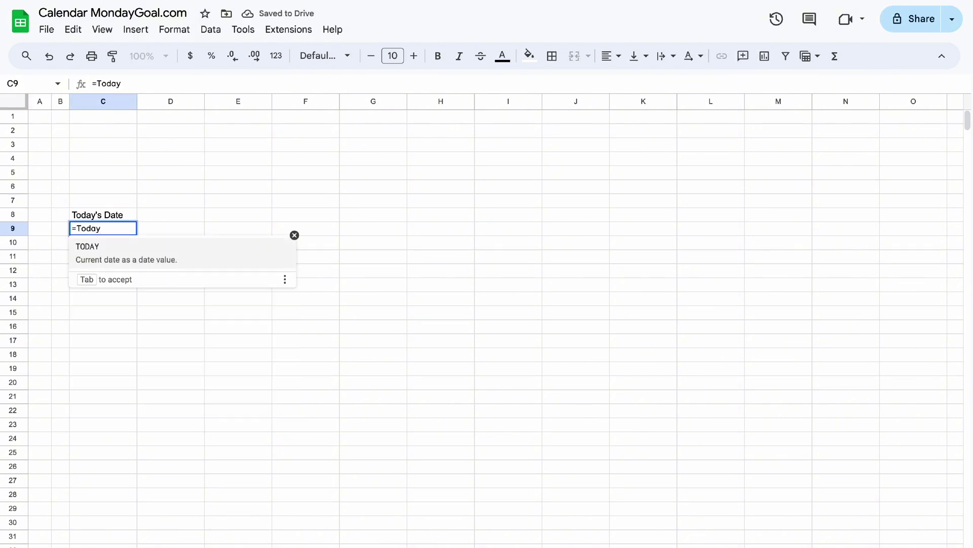
pyautogui.press('Return')
# Enter the labels "Month" in C14, "Year" in C19 and "Calendar Start" in C24
pyautogui.click(103, 298)
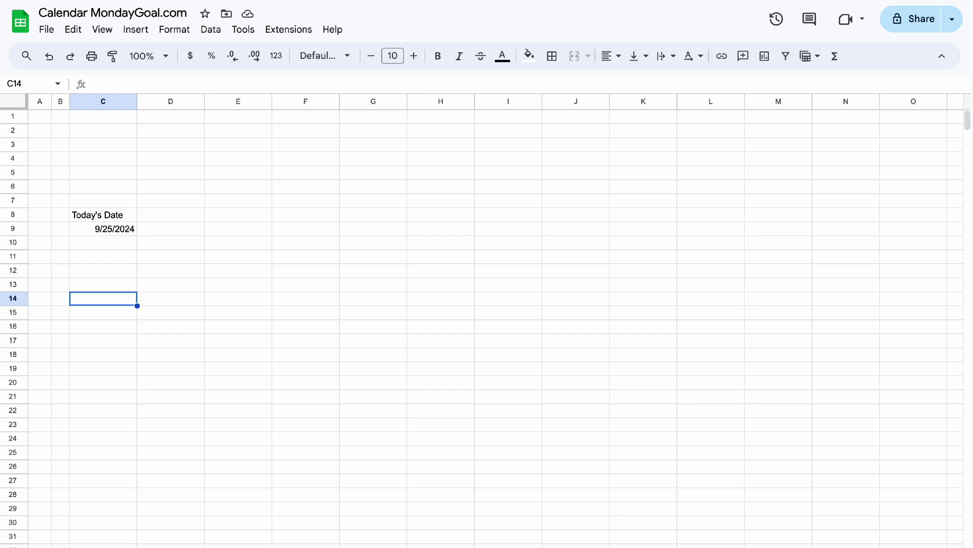
pyautogui.write('Month')
pyautogui.click(106, 368)
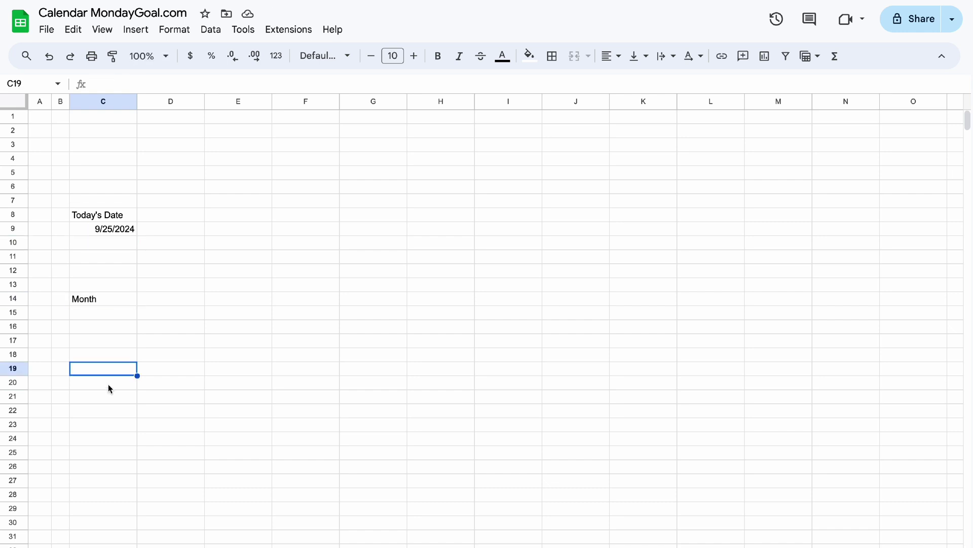
pyautogui.write('Year')
pyautogui.click(103, 438)
pyautogui.write('Calendar Start')
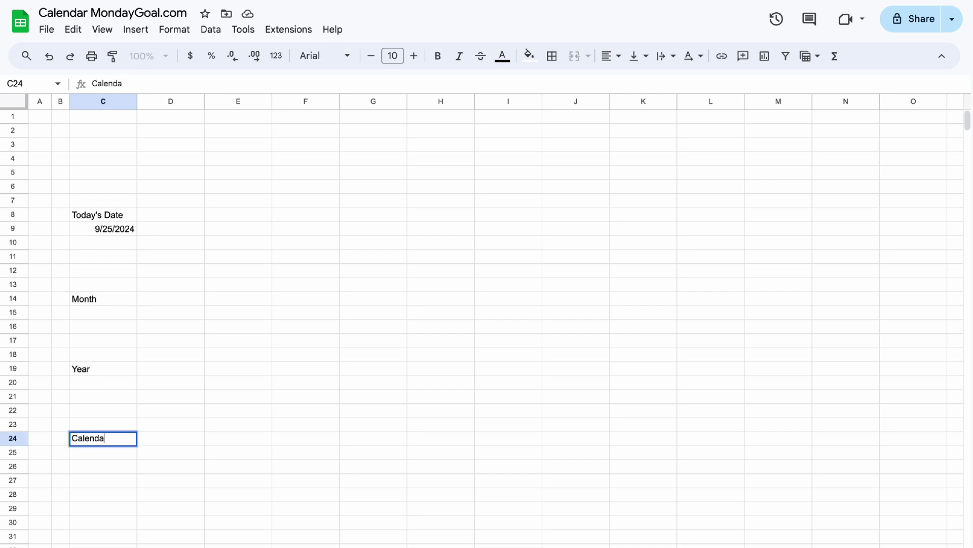
pyautogui.press('Return')
# Insert a dropdown in C15 below the Month label with the twelve months January through December as options
pyautogui.click(103, 311)
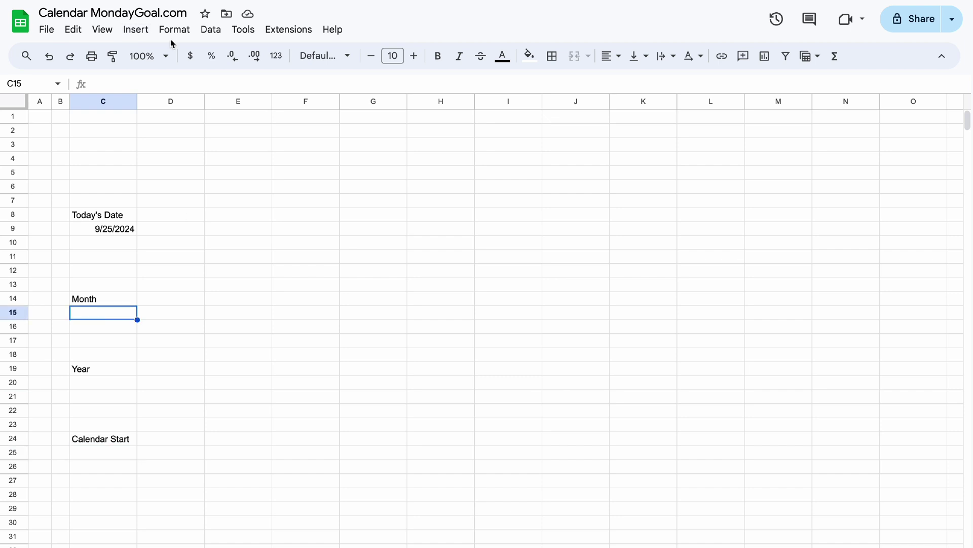
pyautogui.click(136, 29)
pyautogui.moveTo(204, 224)
pyautogui.click(199, 354)
pyautogui.moveTo(851, 218); pyautogui.dragTo(812, 216)
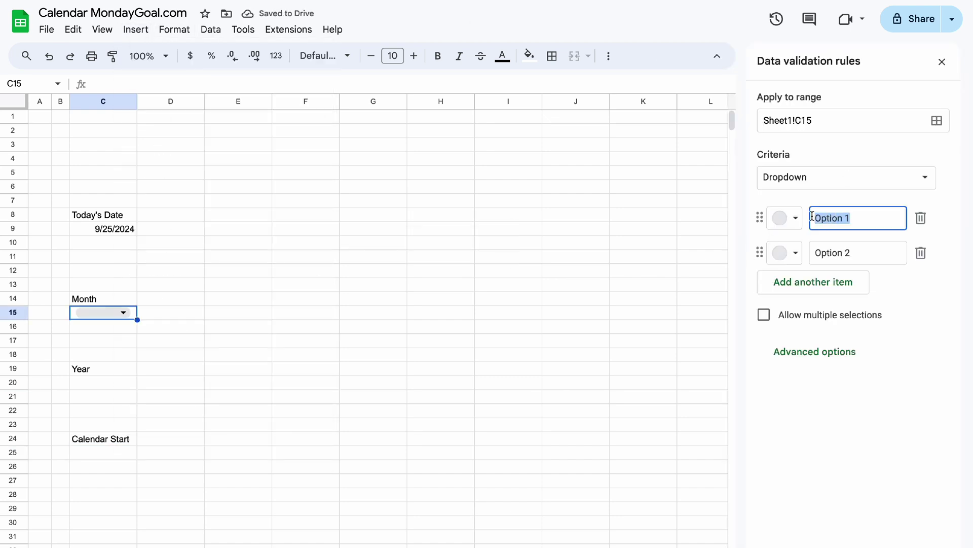
pyautogui.write('January')
pyautogui.tripleClick(866, 253)
pyautogui.write('February')
pyautogui.click(850, 282)
pyautogui.write('March')
pyautogui.click(855, 219)
pyautogui.write('November')
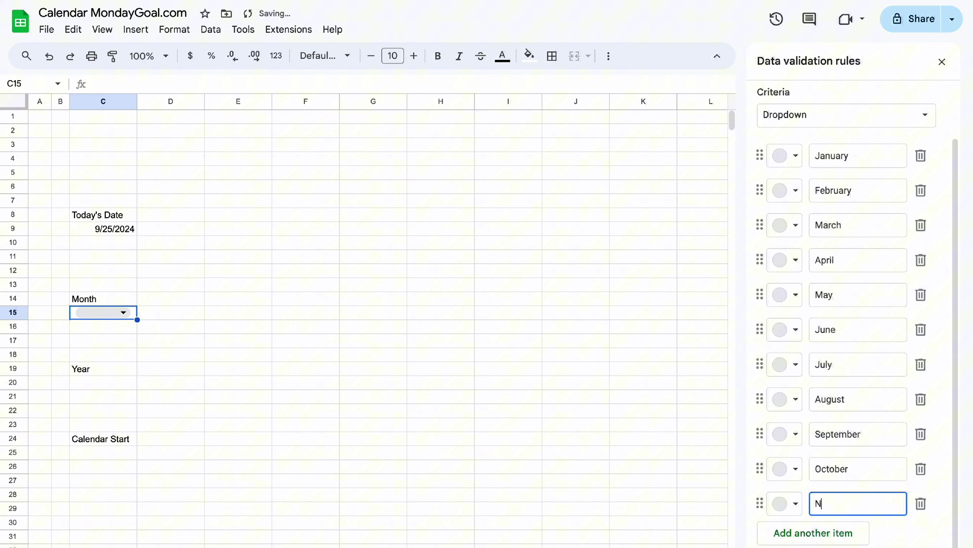
pyautogui.press('Return')
pyautogui.write('December')
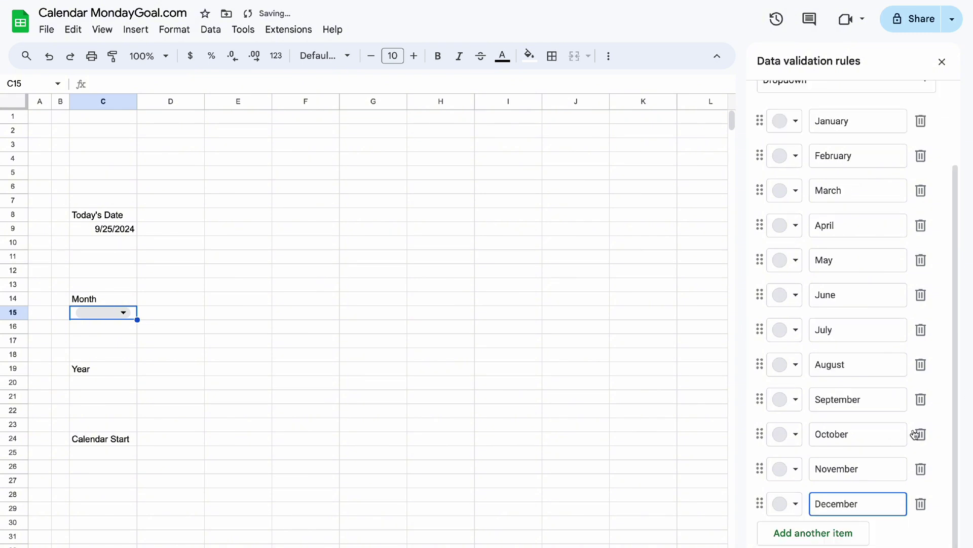
# Set the month dropdown's display style to Arrow and finish its validation rule
pyautogui.scroll(4, 863, 499)
pyautogui.scroll(-3, 864, 498)
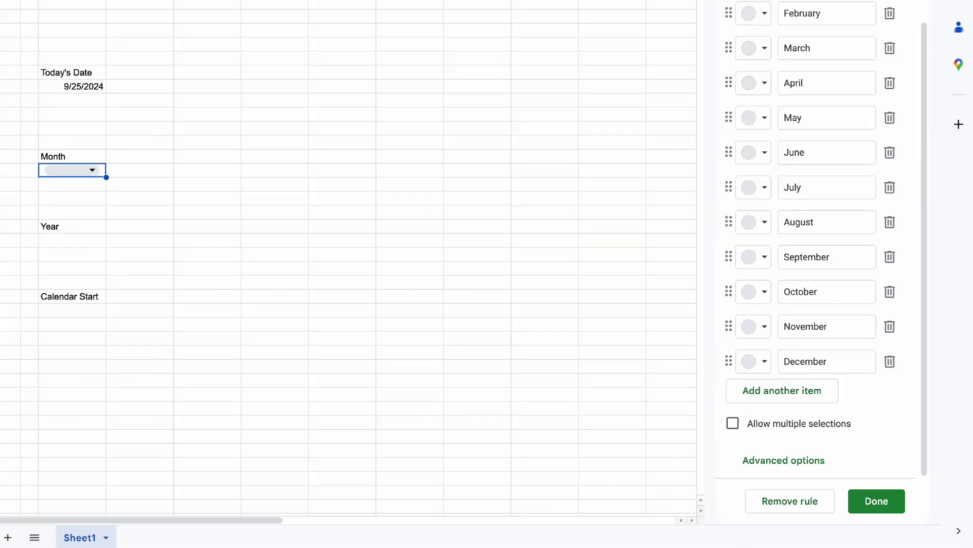
pyautogui.click(797, 464)
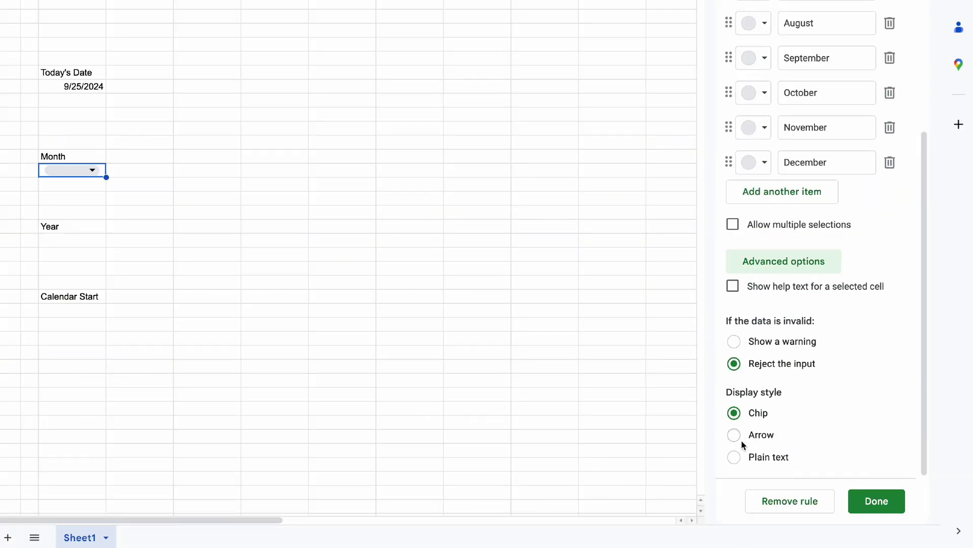
pyautogui.click(767, 433)
pyautogui.click(887, 502)
# Insert a dropdown in C25 below Calendar Start with the options Sunday and Monday, using the Arrow display style
pyautogui.click(72, 240)
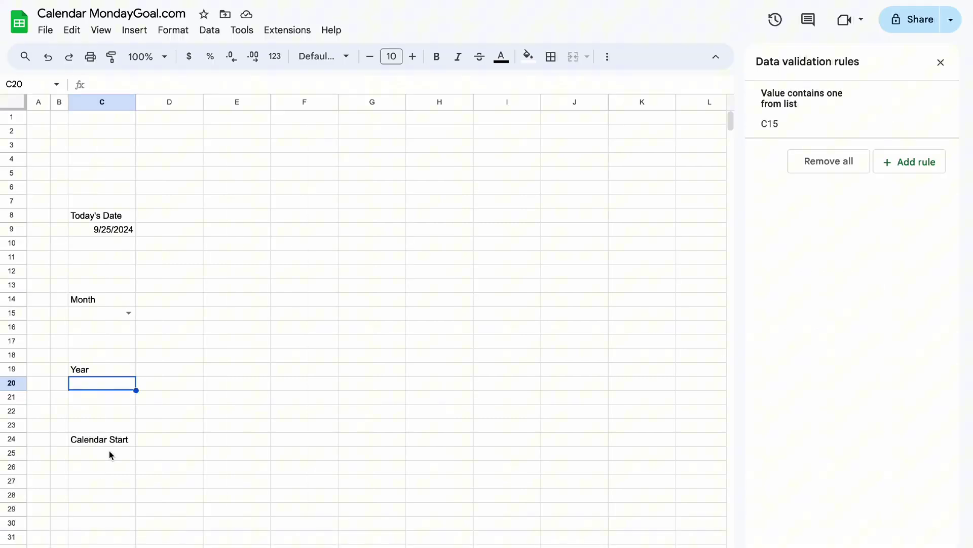
pyautogui.click(110, 455)
pyautogui.click(134, 30)
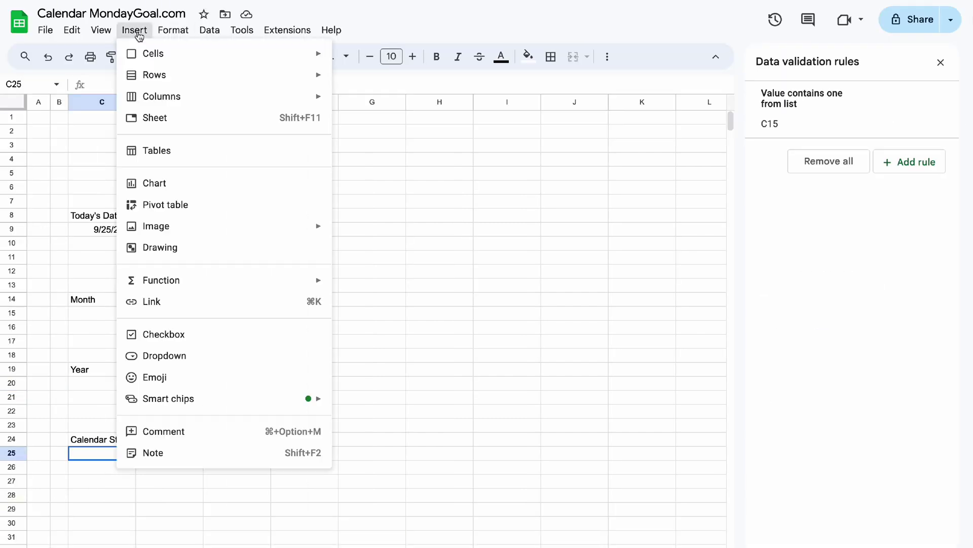
pyautogui.click(193, 355)
pyautogui.write('Sunday')
pyautogui.press('Return')
pyautogui.write('Monday')
pyautogui.click(813, 352)
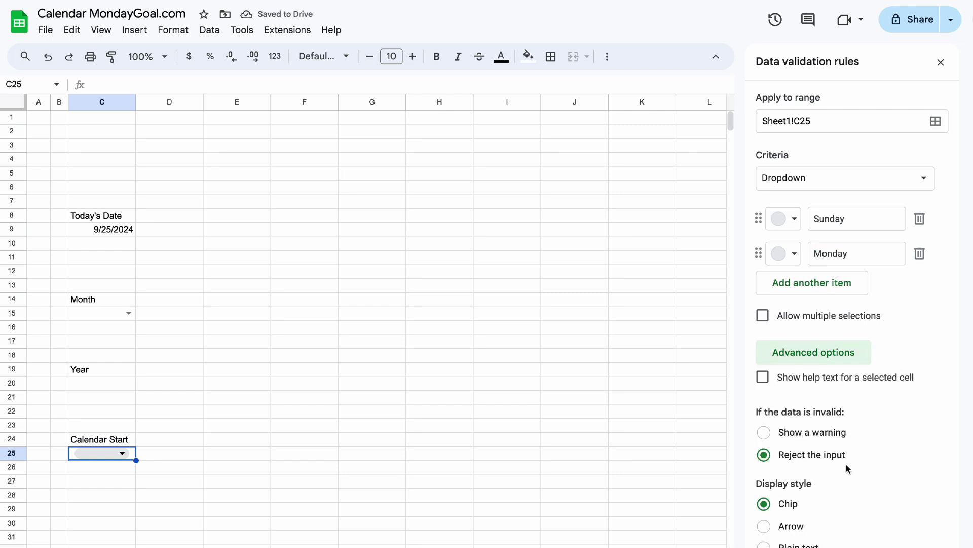
pyautogui.click(763, 526)
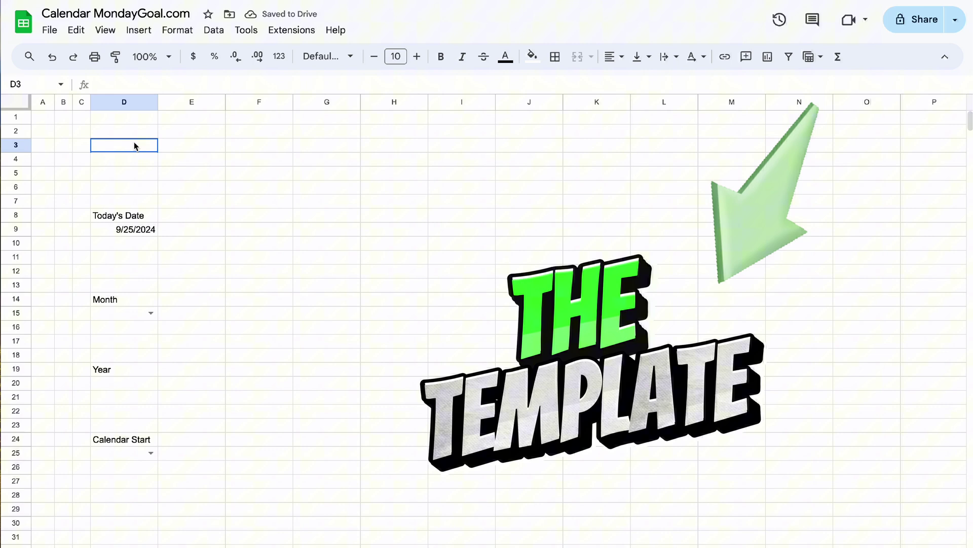
# Rearrange the columns so that two narrow spacer columns, E and F, follow column D
pyautogui.moveTo(81, 102); pyautogui.dragTo(218, 101)
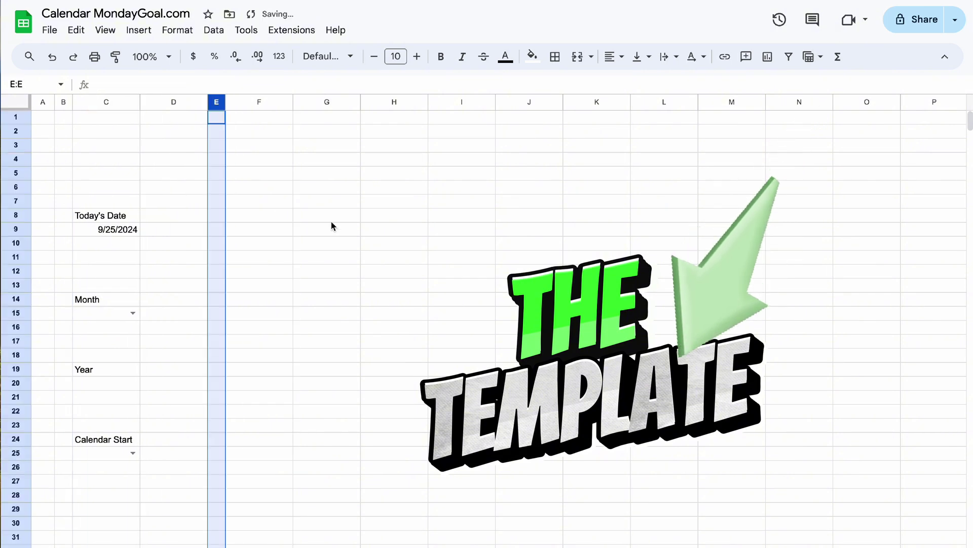
pyautogui.rightClick(42, 99)
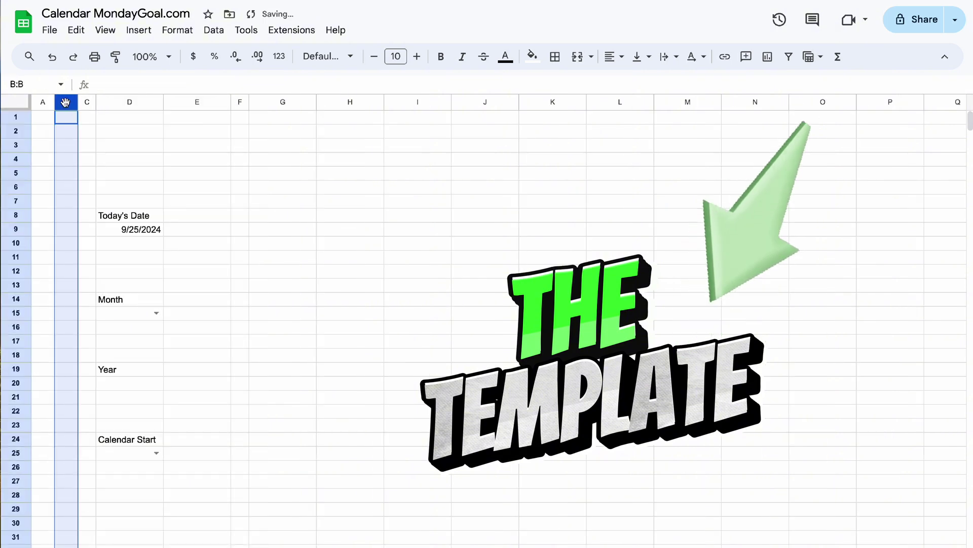
pyautogui.moveTo(293, 102); pyautogui.dragTo(249, 102)
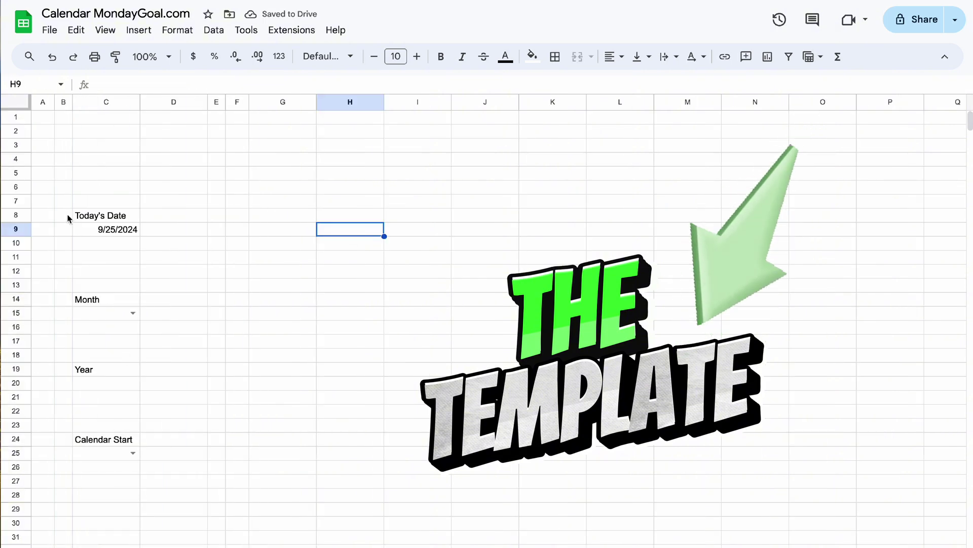
# Choose October in the month dropdown and enter 2024 as the year in C20
pyautogui.click(132, 313)
pyautogui.click(98, 505)
pyautogui.click(115, 382)
pyautogui.write('2024')
pyautogui.click(180, 382)
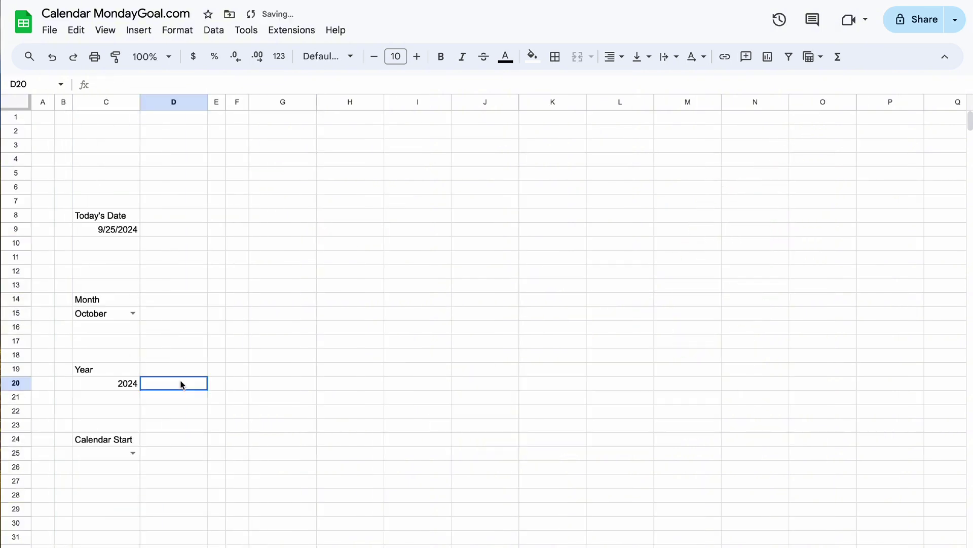
# Choose Sunday in the Calendar Start dropdown in C25
pyautogui.click(132, 451)
pyautogui.click(101, 473)
pyautogui.click(231, 485)
# Enter the calendar title formula =C15&" "&C20 in cell G5, joining the month and year
pyautogui.click(285, 171)
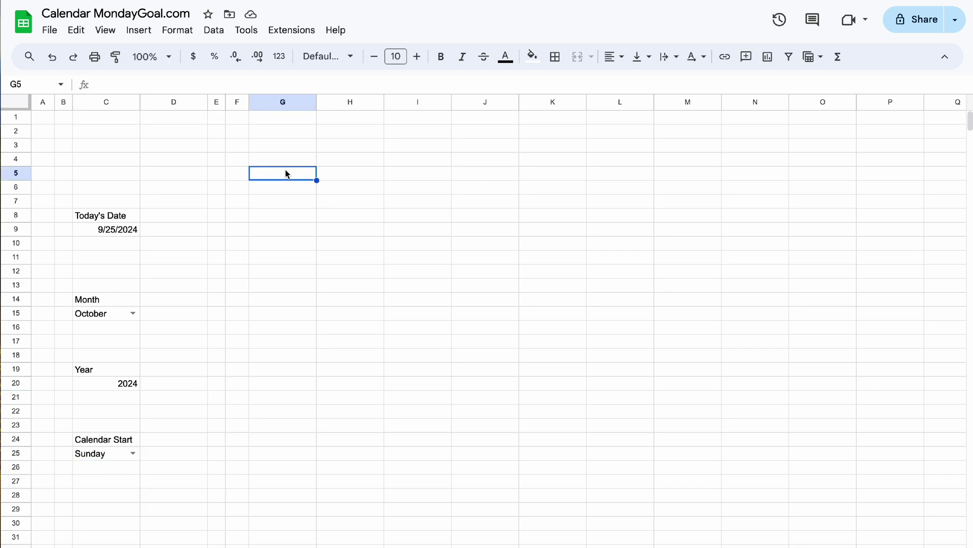
pyautogui.write('=')
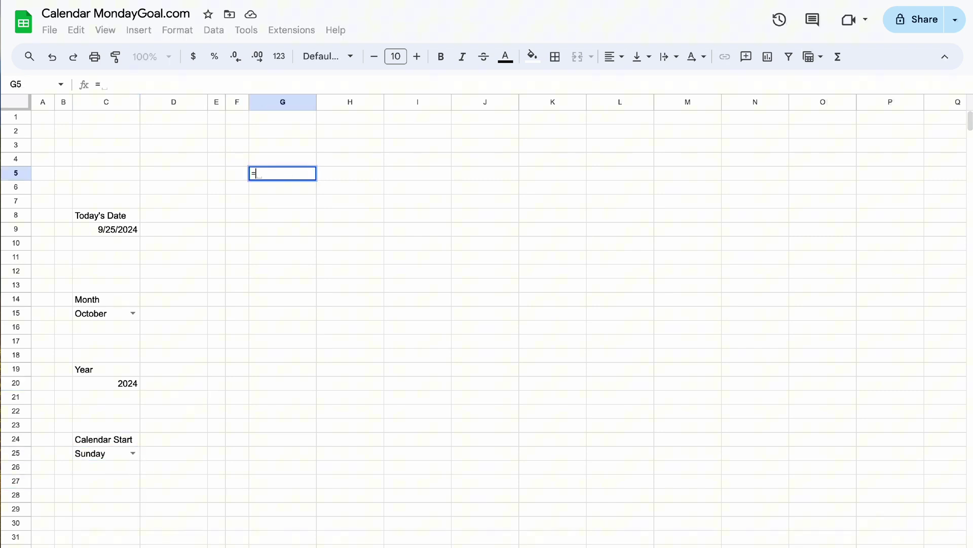
pyautogui.click(108, 311)
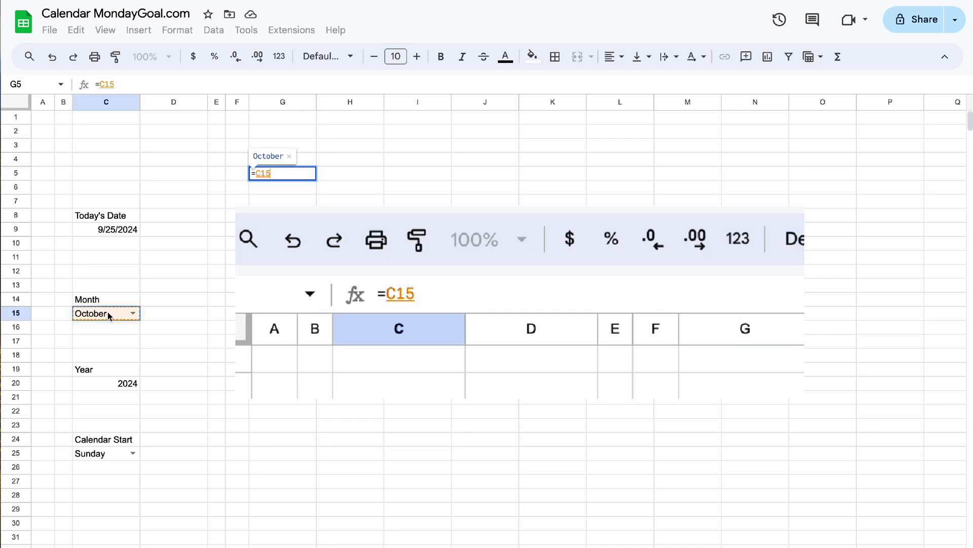
pyautogui.write('&"')
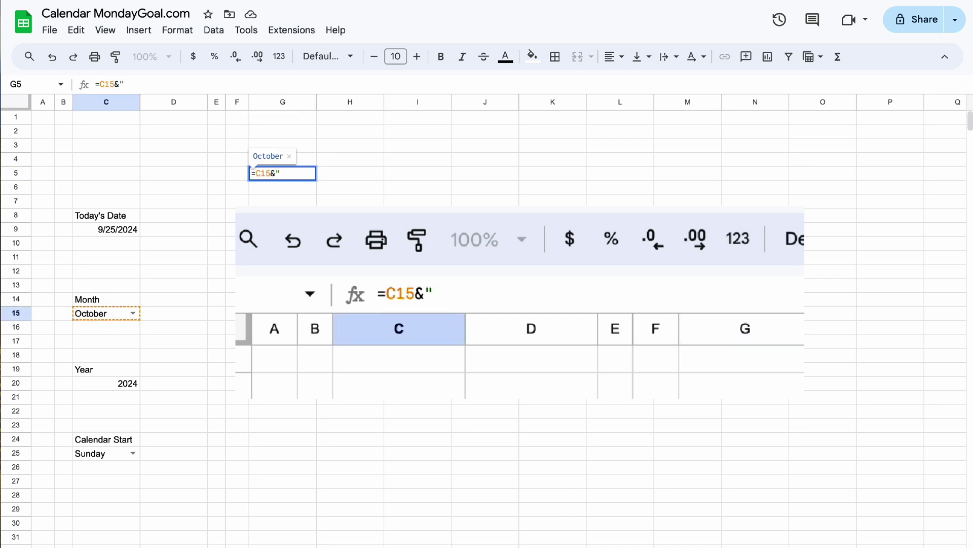
pyautogui.write(' "&')
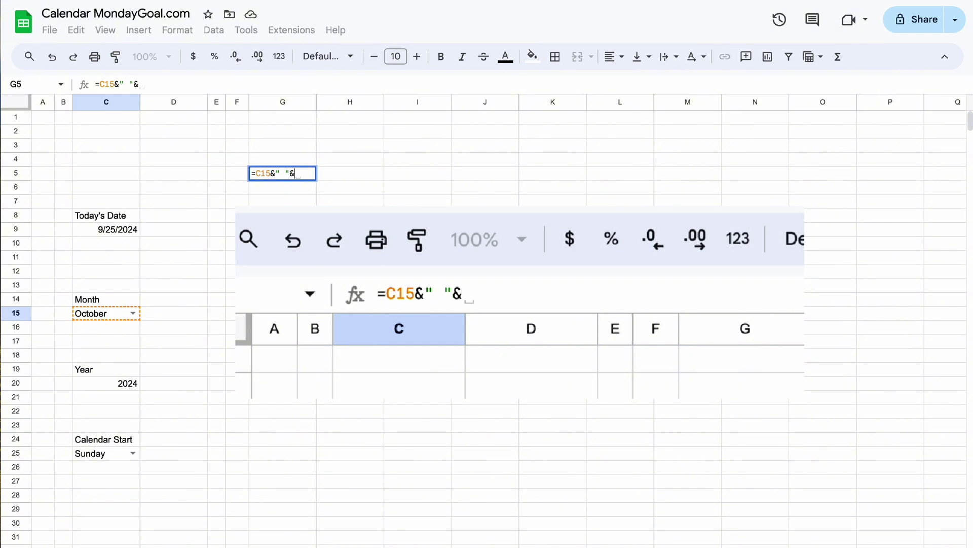
pyautogui.click(94, 384)
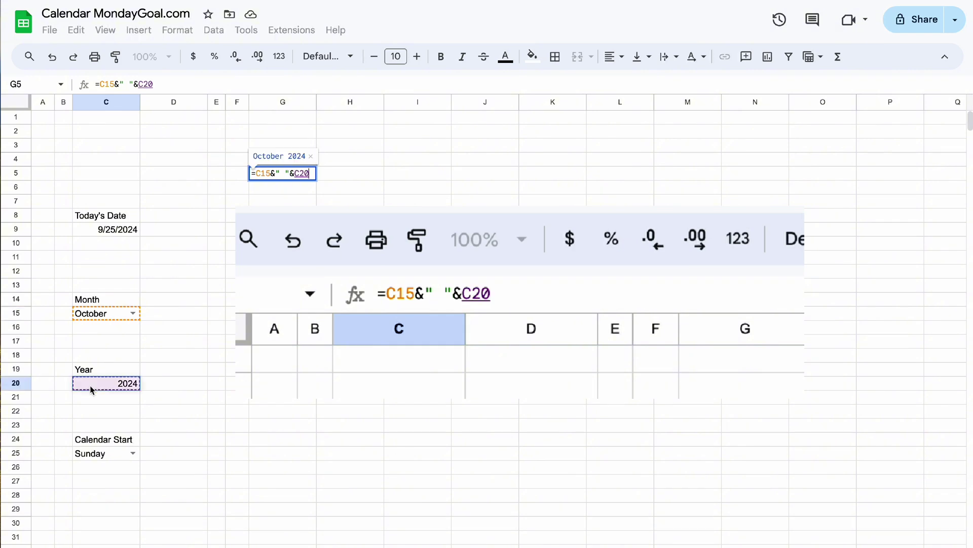
pyautogui.press('Return')
# Enter the formula =if($C$25="Sunday",1,2) in cell G4 above the calendar title
pyautogui.hscroll(3, 224, 420)
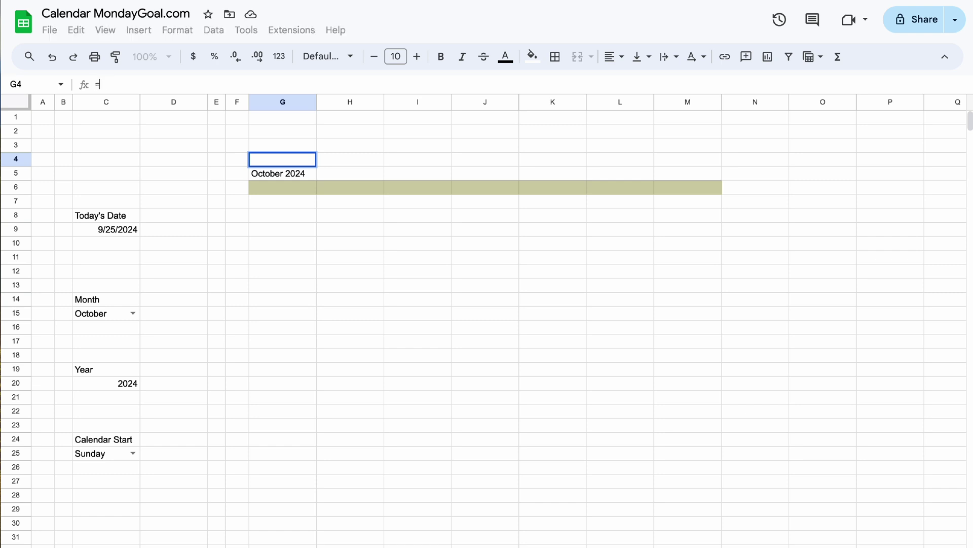
pyautogui.write('=if($C')
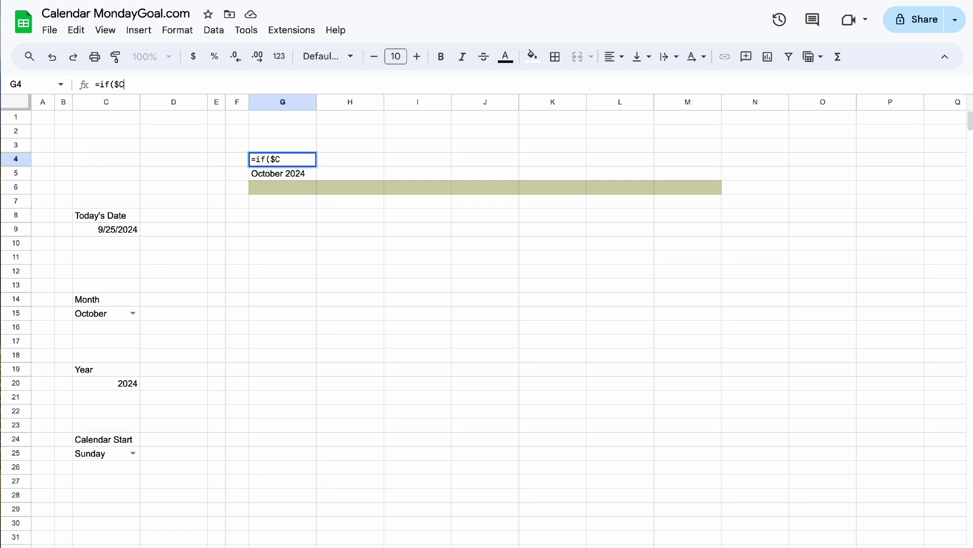
pyautogui.write('$25')
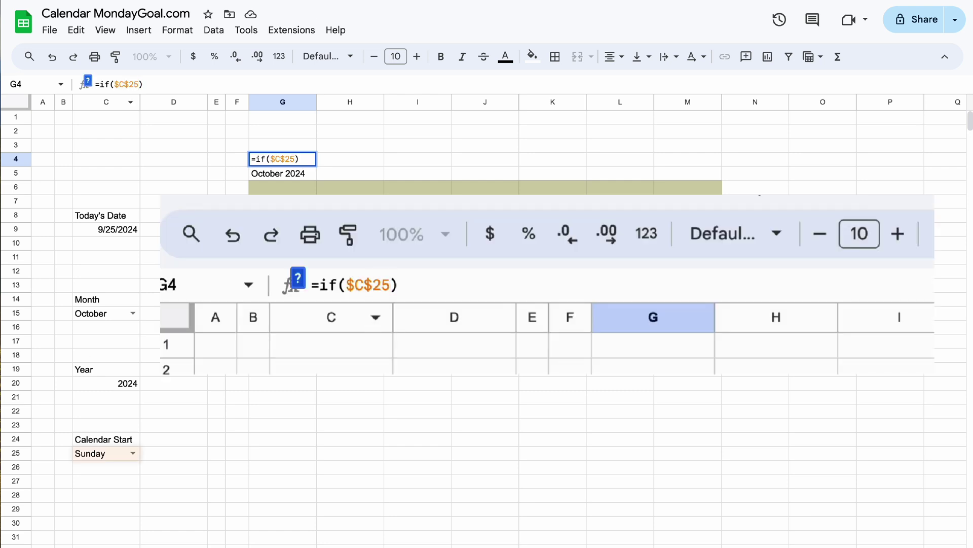
pyautogui.write('="')
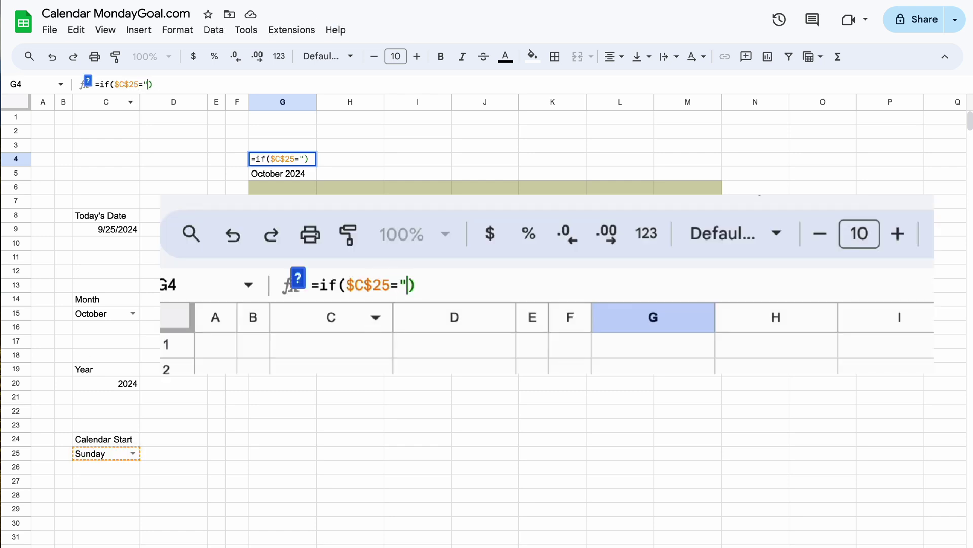
pyautogui.write('Sunday",1,1')
pyautogui.press('BackSpace')
pyautogui.write('2')
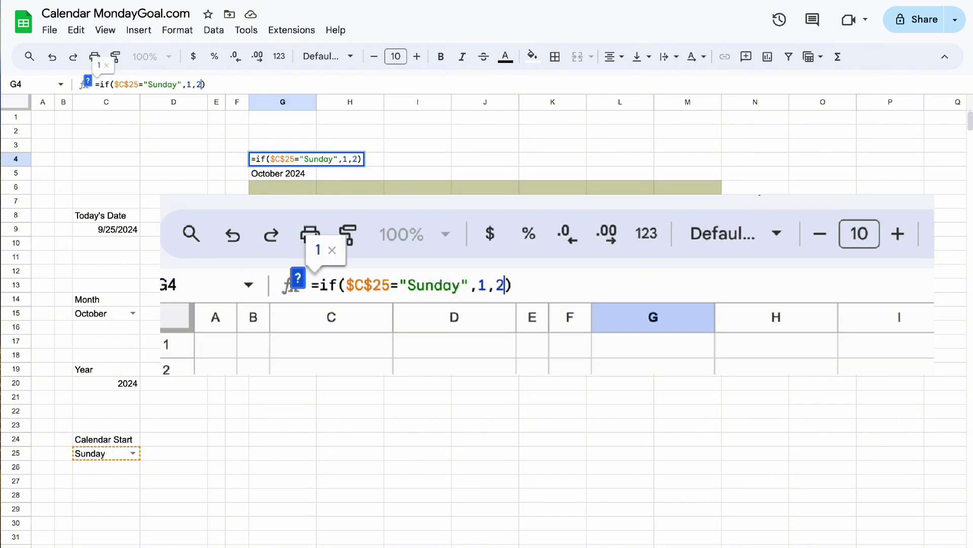
pyautogui.press('Return')
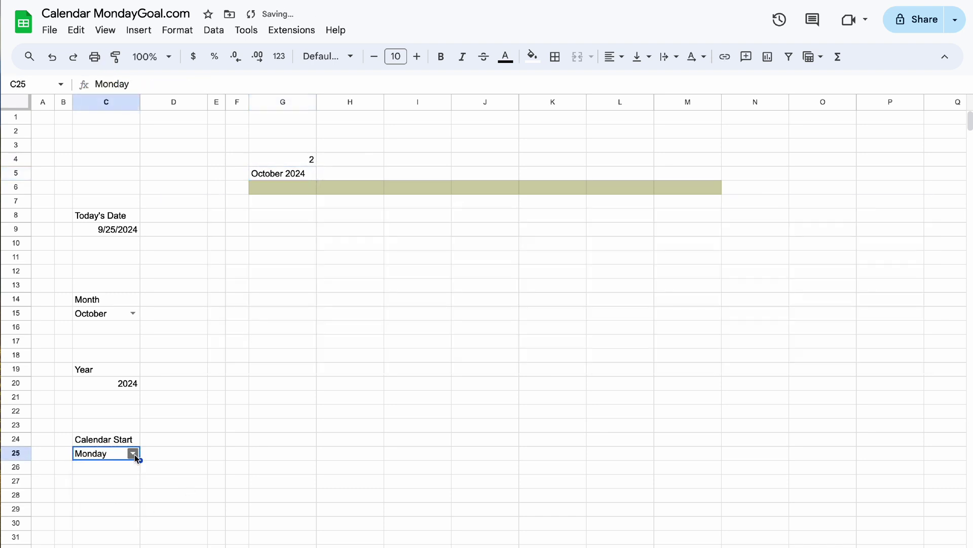
# Test the start-day formula by switching the Calendar Start dropdown to Sunday and back to Monday
pyautogui.click(134, 454)
pyautogui.click(120, 472)
pyautogui.click(132, 454)
pyautogui.click(109, 487)
# Enter the formula =upper(text(G4,"DDDD")) in G6, the first cell of the shaded weekday header
pyautogui.click(284, 190)
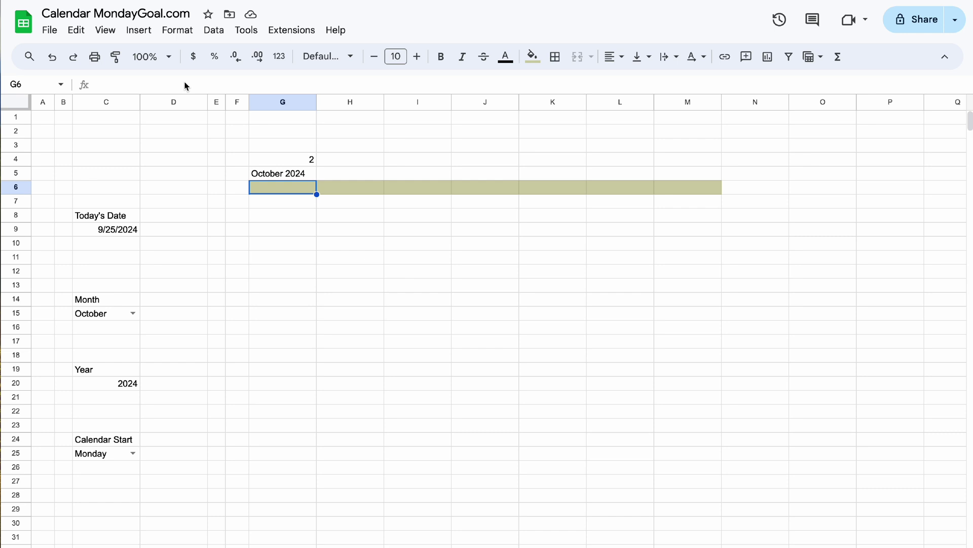
pyautogui.write('=upper')
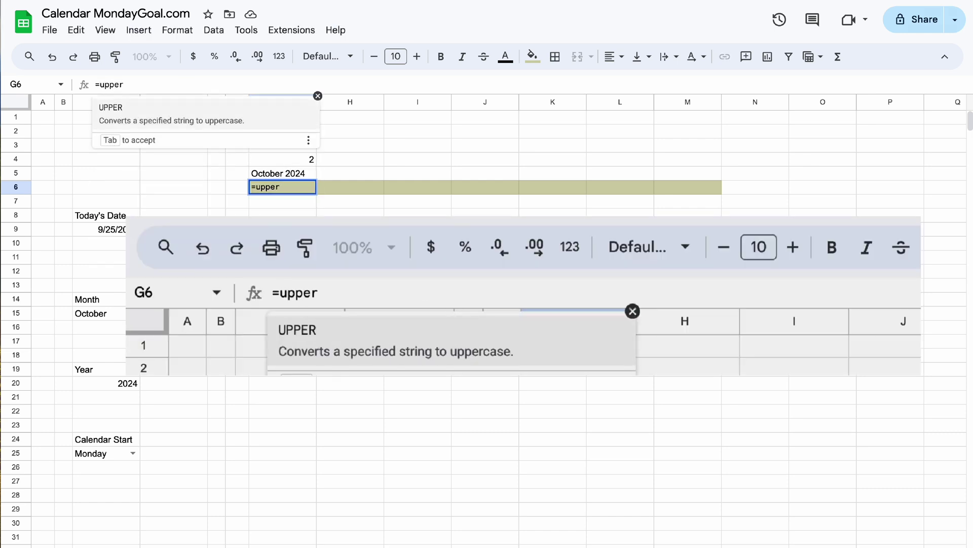
pyautogui.write('(text(')
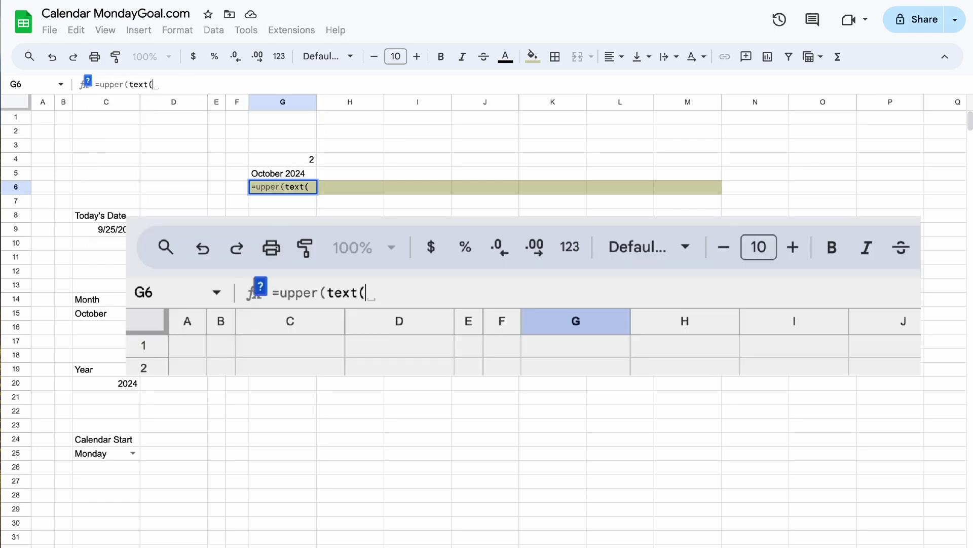
pyautogui.click(284, 160)
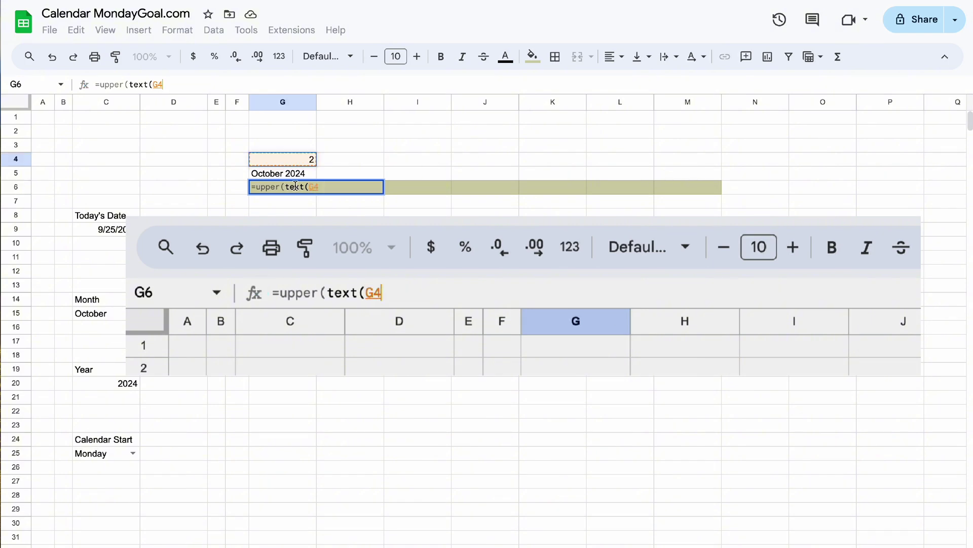
pyautogui.write(',"DD')
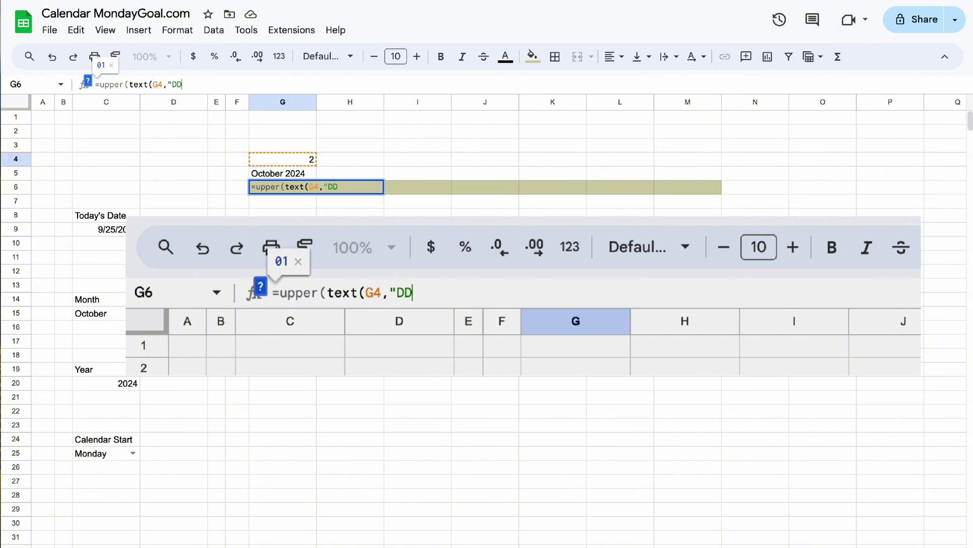
pyautogui.write('DD")')
pyautogui.press('Return')
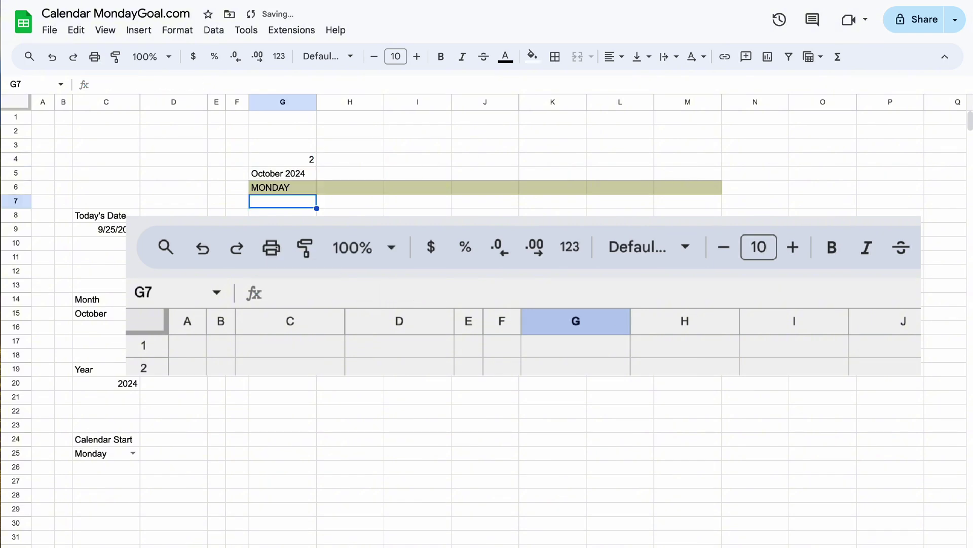
# Copy the G4 formula into H4 and change it to =if($C$25="Sunday",2,3)
pyautogui.click(295, 159)
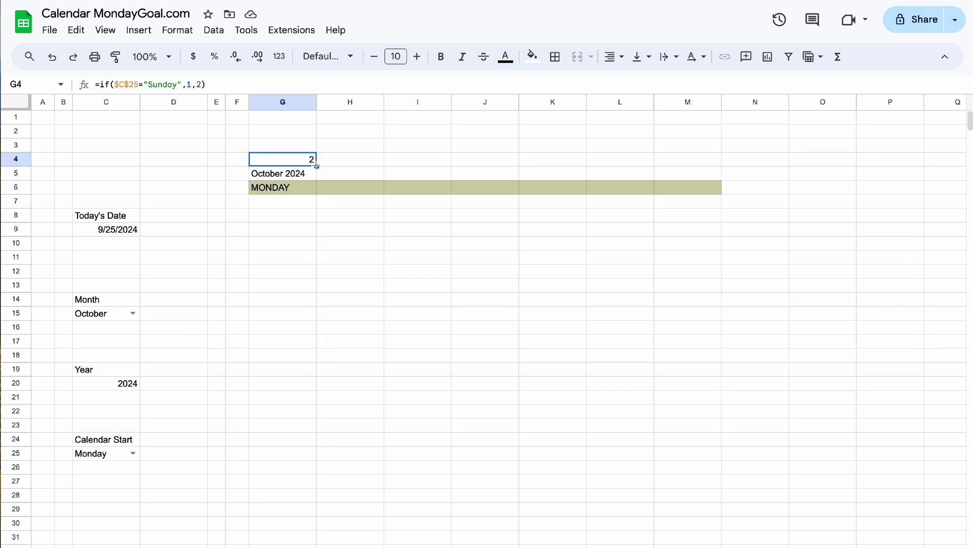
pyautogui.moveTo(316, 166); pyautogui.dragTo(378, 166)
pyautogui.click(359, 163)
pyautogui.click(196, 85)
pyautogui.press('BackSpace')
pyautogui.press('BackSpace')
pyautogui.write('2,')
pyautogui.press('Delete')
pyautogui.write('3')
pyautogui.press('Return')
# Copy the H4 formula into I4 and change it to =if($C$25="Sunday",3,4)
pyautogui.click(380, 162)
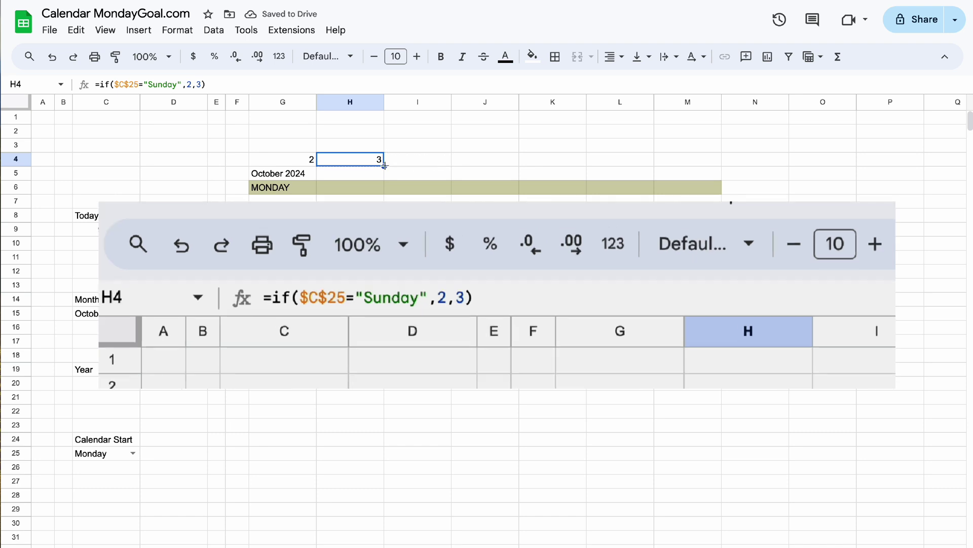
pyautogui.moveTo(384, 166); pyautogui.dragTo(426, 163)
pyautogui.click(434, 160)
pyautogui.click(192, 84)
pyautogui.press('BackSpace')
pyautogui.write('3')
pyautogui.press('Right')
pyautogui.press('Delete')
pyautogui.write('4')
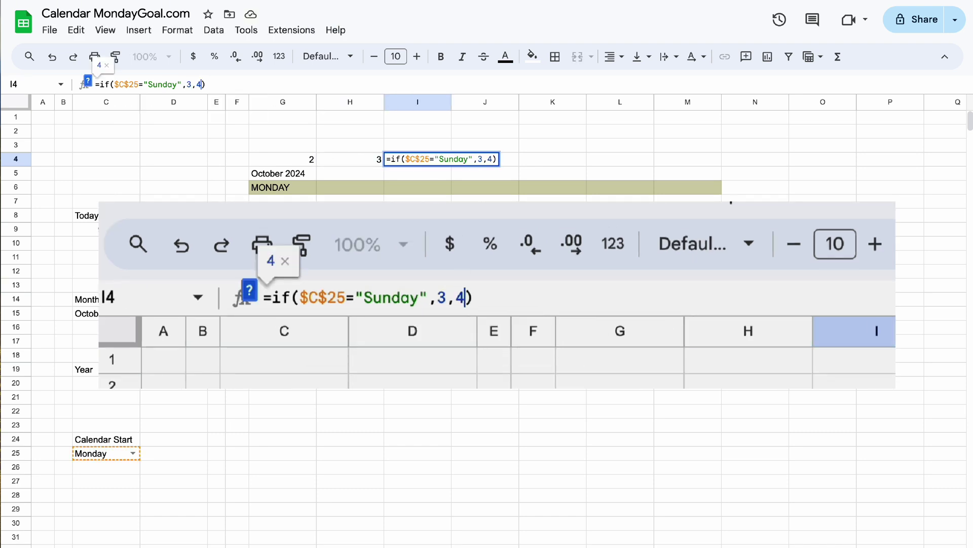
pyautogui.press('Return')
# Fill the I4 formula across to M4 and change J4 to =if($C$25="Sunday",4,5)
pyautogui.click(446, 161)
pyautogui.moveTo(450, 166); pyautogui.dragTo(718, 163)
pyautogui.click(486, 161)
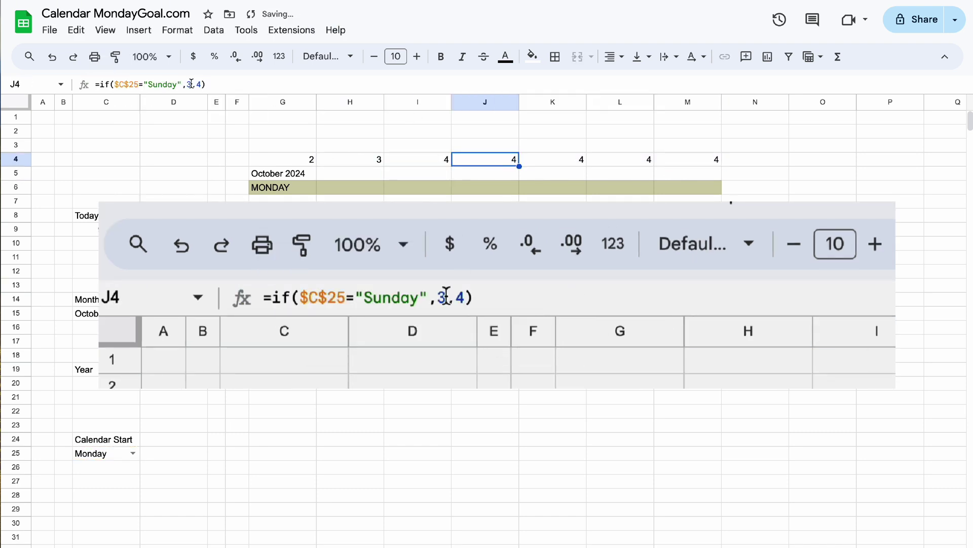
pyautogui.click(191, 83)
pyautogui.press('BackSpace')
pyautogui.write('4')
pyautogui.press('Right')
pyautogui.press('Right')
pyautogui.press('BackSpace')
pyautogui.write('5')
pyautogui.press('Return')
# Change the formula in K4 to =if($C$25="Sunday",5,6)
pyautogui.press('Right')
pyautogui.press('Right')
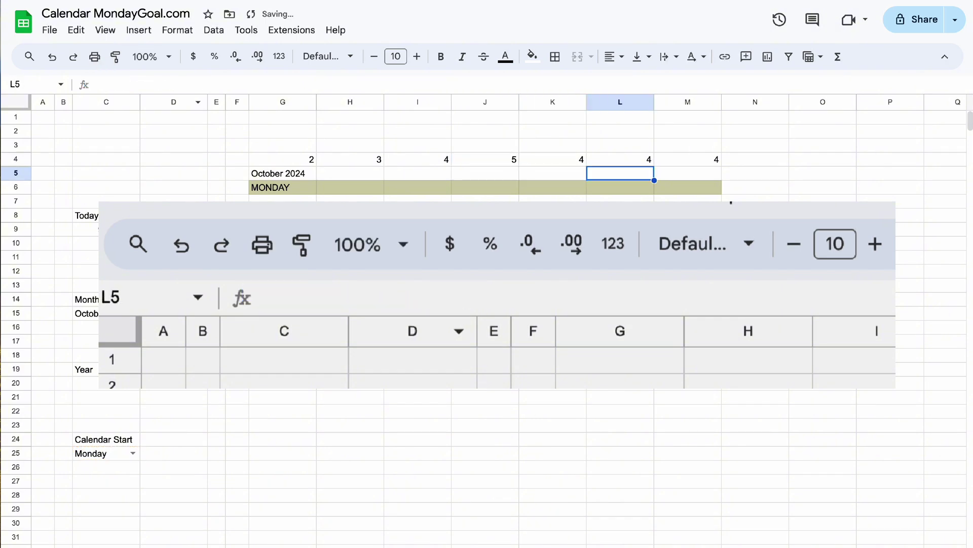
pyautogui.press('Up')
pyautogui.press('Left')
pyautogui.click(190, 84)
pyautogui.press('BackSpace')
pyautogui.write('5')
pyautogui.press('Right')
pyautogui.press('Right')
pyautogui.press('BackSpace')
pyautogui.write('6')
pyautogui.press('Tab')
# Change the formula in L4 to =if($C$25="Sunday",6,7)
pyautogui.click(191, 84)
pyautogui.press('Delete')
pyautogui.press('BackSpace')
pyautogui.write('6,')
pyautogui.press('Right')
pyautogui.press('BackSpace')
pyautogui.write('7')
pyautogui.press('Return')
# Change the formula in M4 to =if($C$25="Sunday",7,8)
pyautogui.press('Right')
pyautogui.press('Up')
pyautogui.click(192, 83)
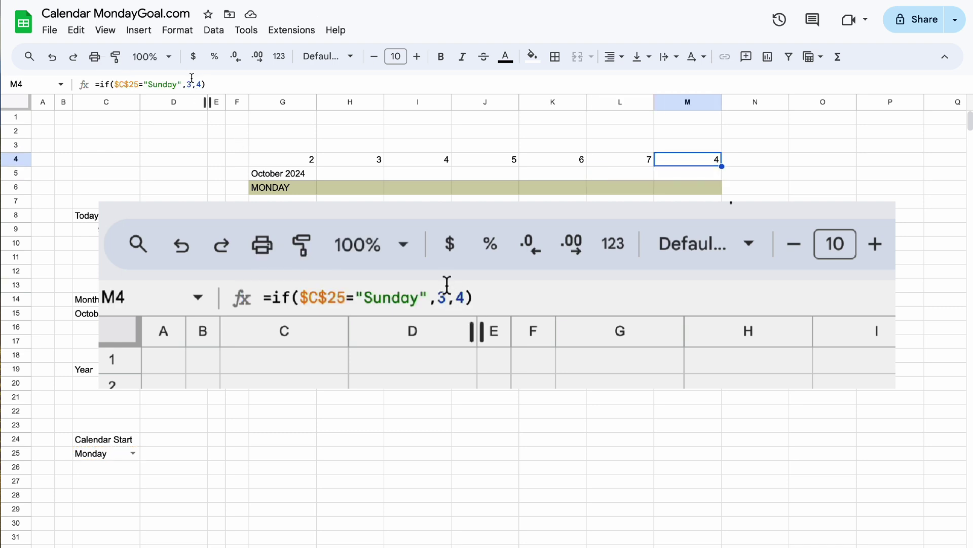
pyautogui.click(191, 83)
pyautogui.press('BackSpace')
pyautogui.write('7')
pyautogui.press('Right')
pyautogui.press('Right')
pyautogui.press('BackSpace')
pyautogui.write('8')
pyautogui.press('Return')
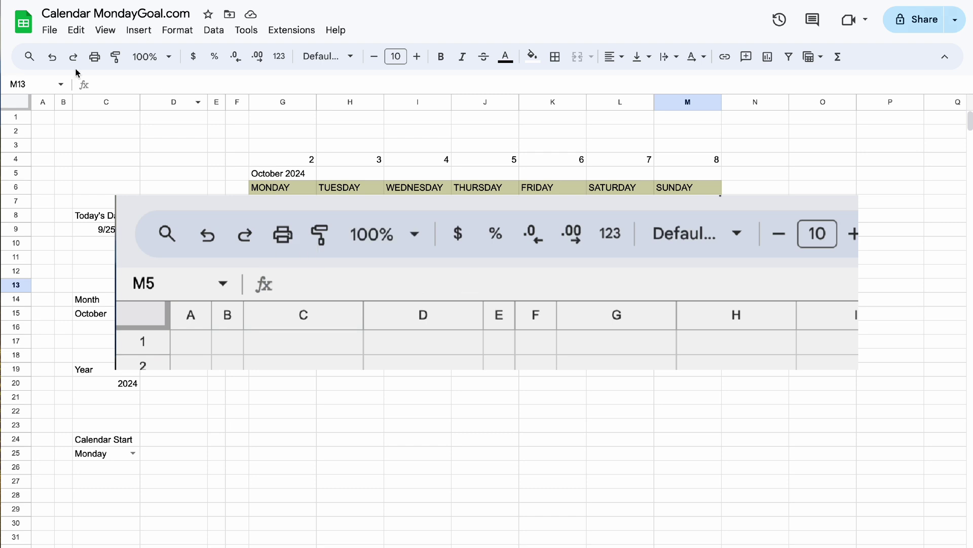
# Fill the weekday formula from G6 across to M6 and test Calendar Start with Sunday and Monday, leaving it on Sunday
pyautogui.click(301, 190)
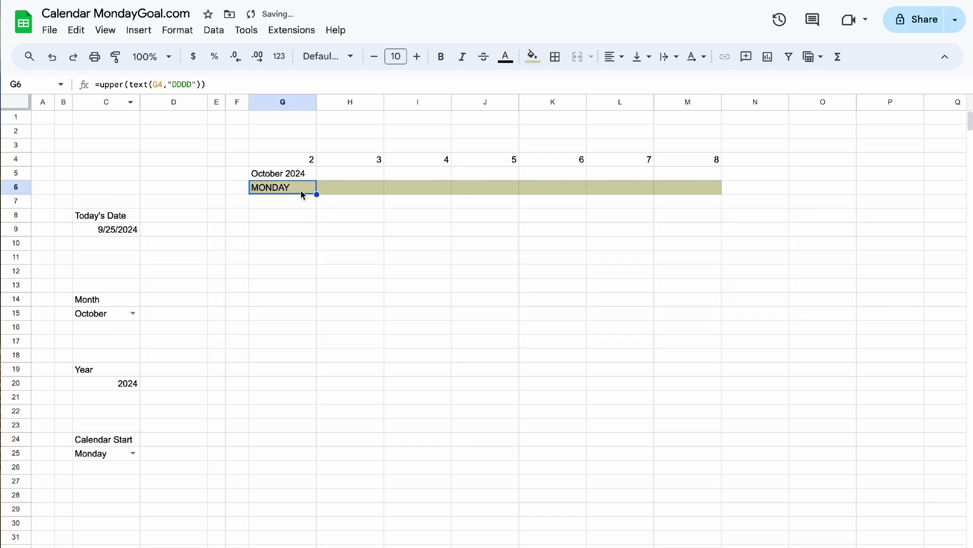
pyautogui.moveTo(317, 194); pyautogui.dragTo(716, 200)
pyautogui.click(133, 453)
pyautogui.click(99, 468)
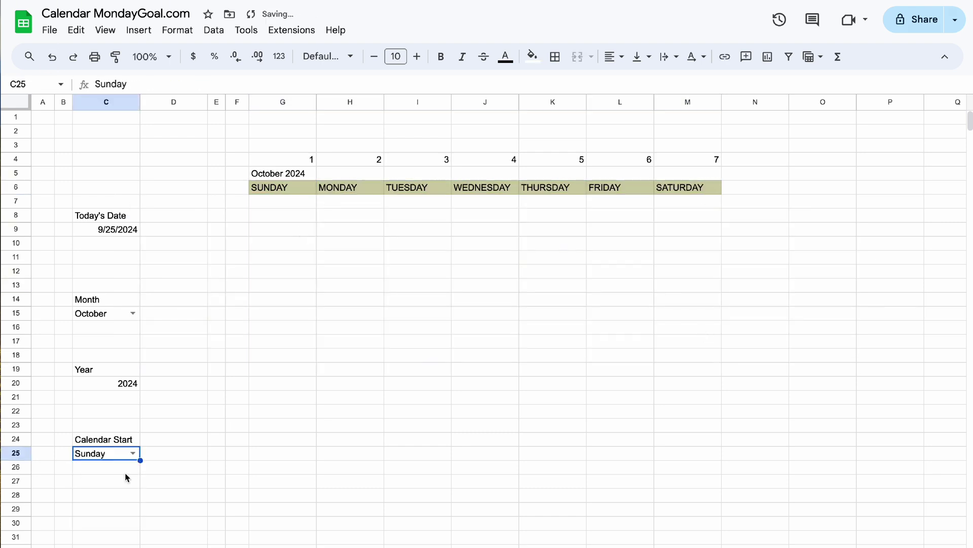
pyautogui.click(133, 453)
pyautogui.click(94, 487)
pyautogui.click(133, 452)
pyautogui.click(91, 468)
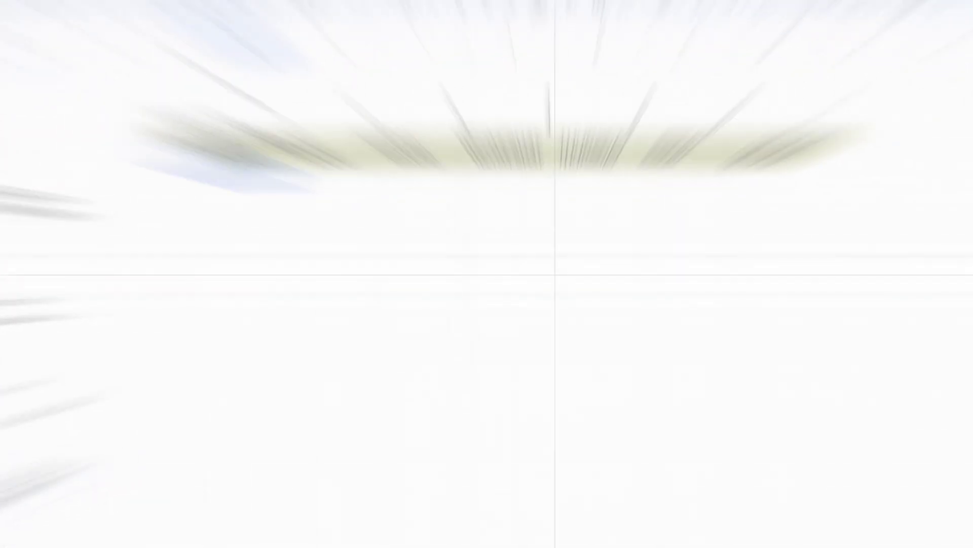
# Enter the formula =if(WEEKDAY(G5)=G4,1,"") in G7 under the first weekday header
pyautogui.write('if(')
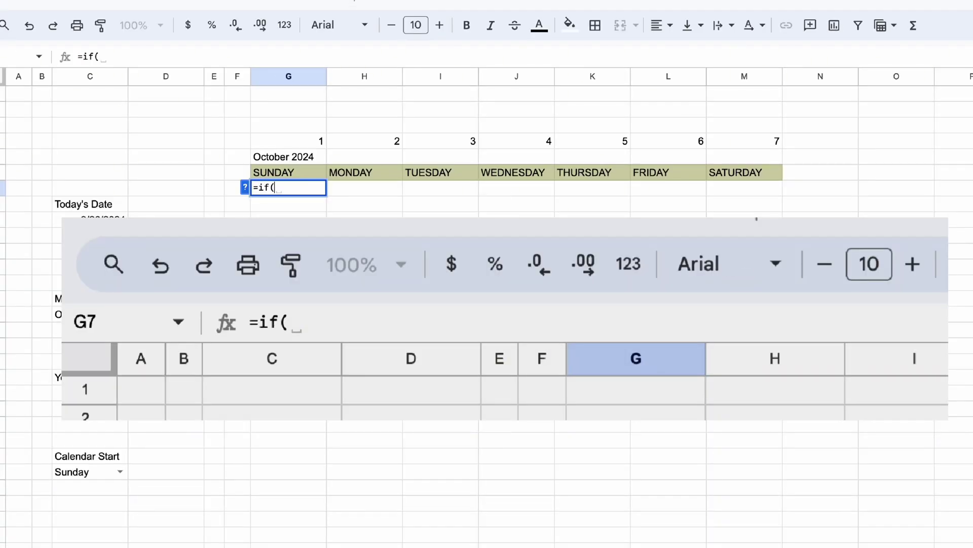
pyautogui.write('week')
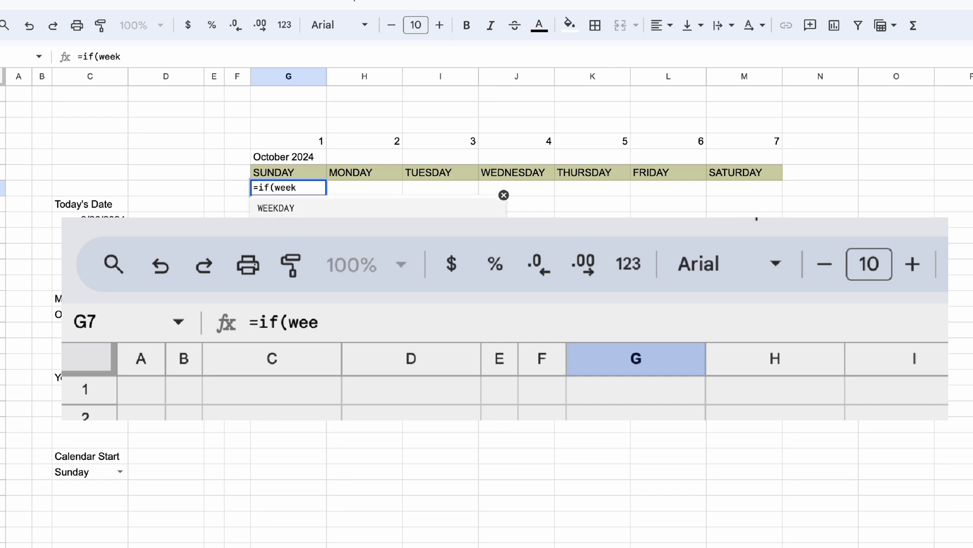
pyautogui.press('Tab')
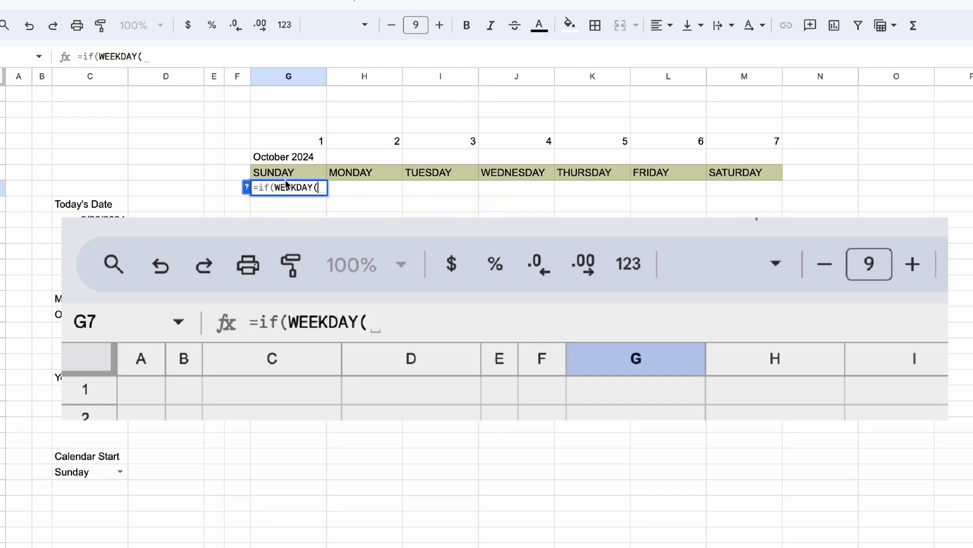
pyautogui.click(304, 155)
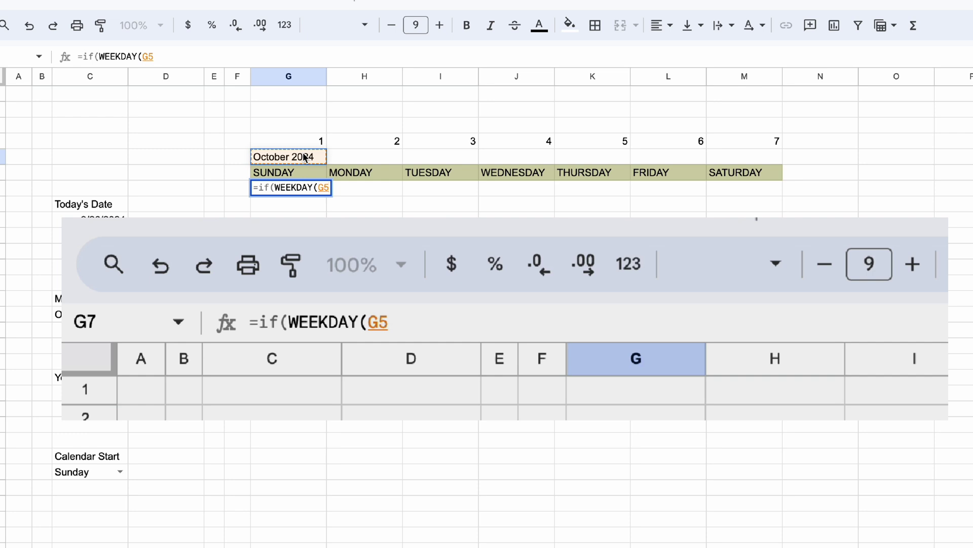
pyautogui.write(')=')
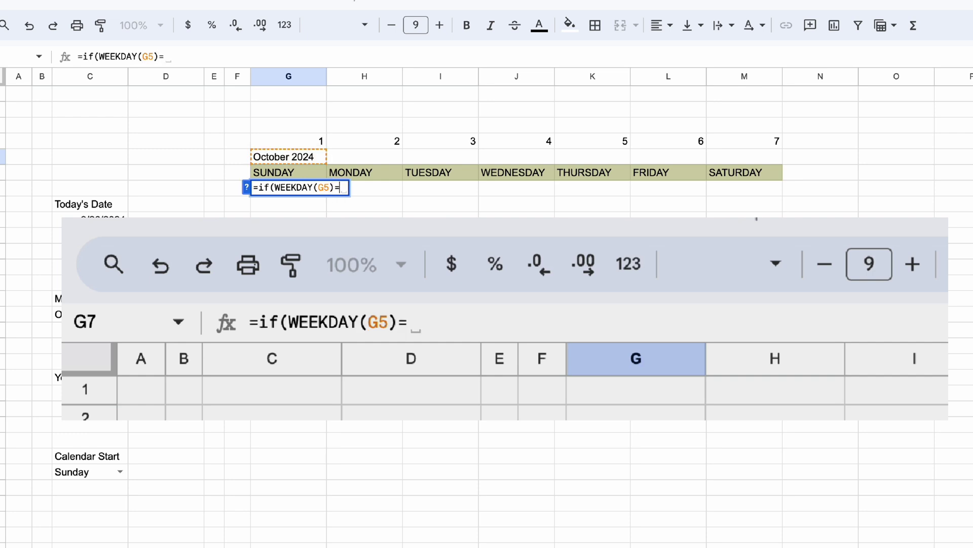
pyautogui.click(321, 143)
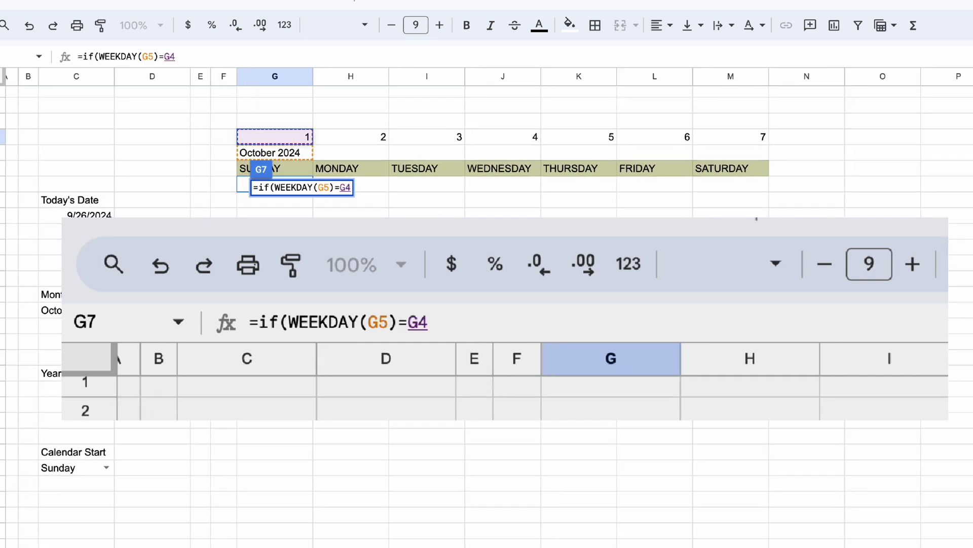
pyautogui.write(',1,"")')
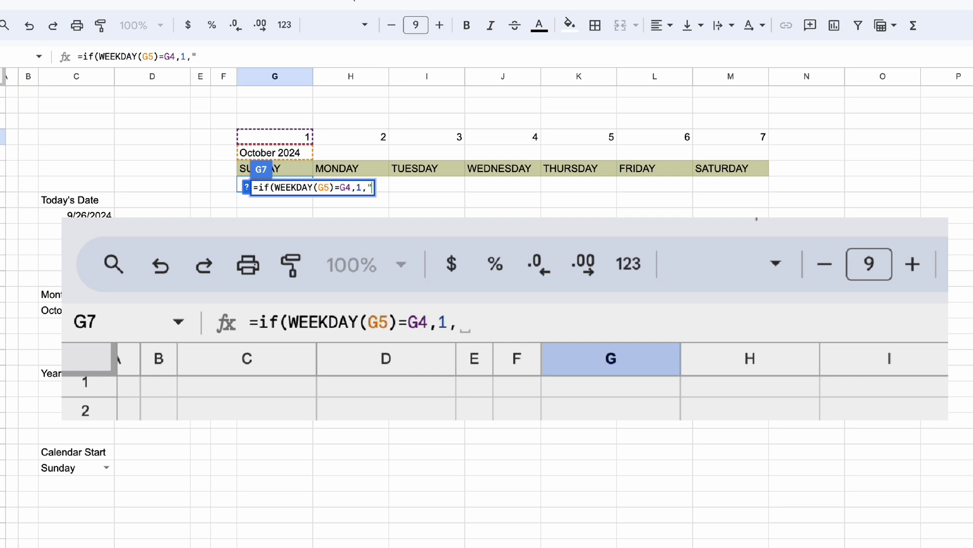
pyautogui.press('Return')
# Make the title cell reference in the G7 formula absolute as $G$5
pyautogui.click(289, 186)
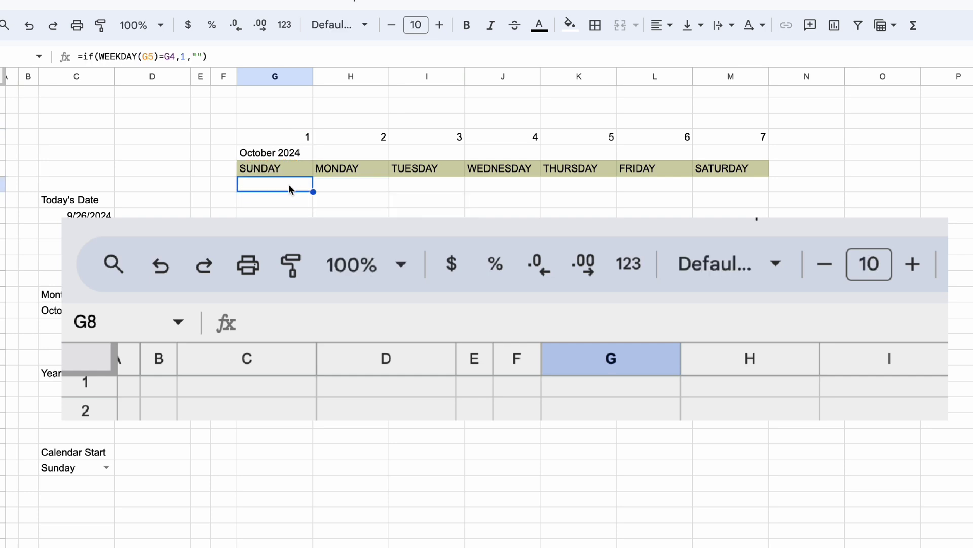
pyautogui.click(148, 57)
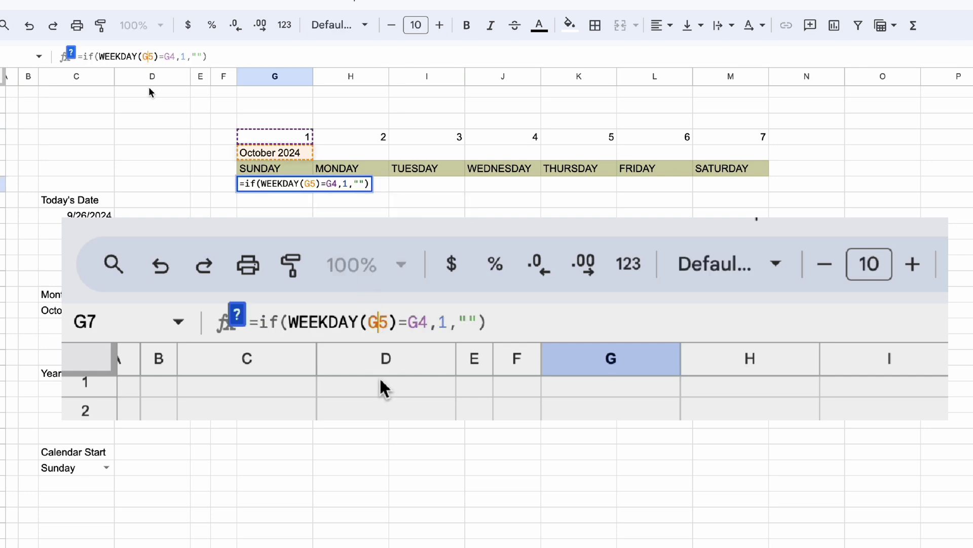
pyautogui.write('$G')
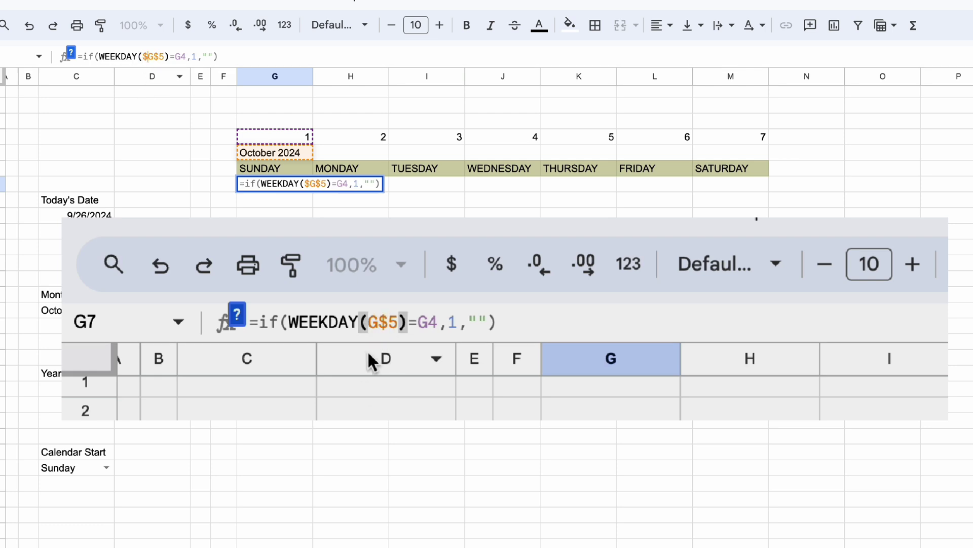
pyautogui.write('$')
pyautogui.press('Return')
# Copy the G7 formula into H7 and extend it to =if(WEEKDAY($G$5)=H4,1,if(ISNUMBER(G7),G7+1,""))
pyautogui.click(280, 188)
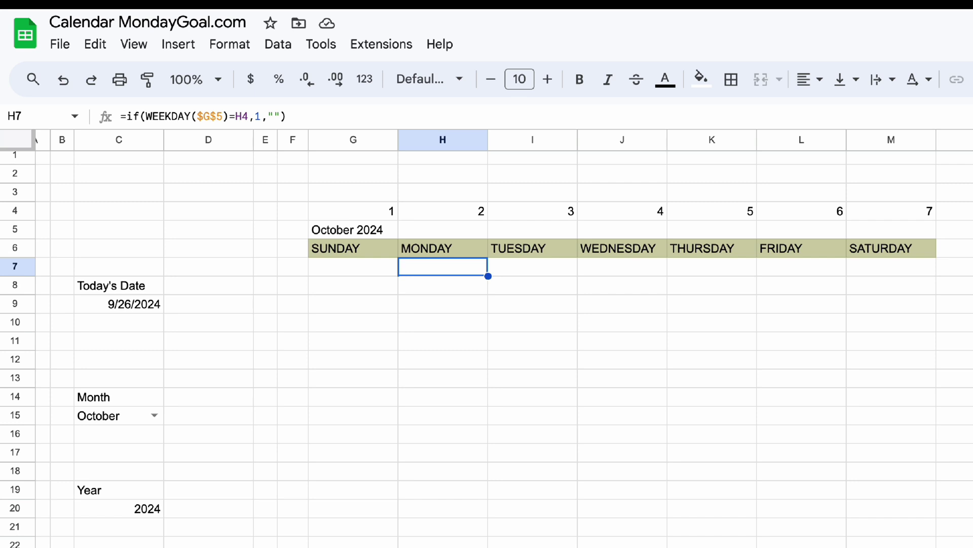
pyautogui.click(270, 116)
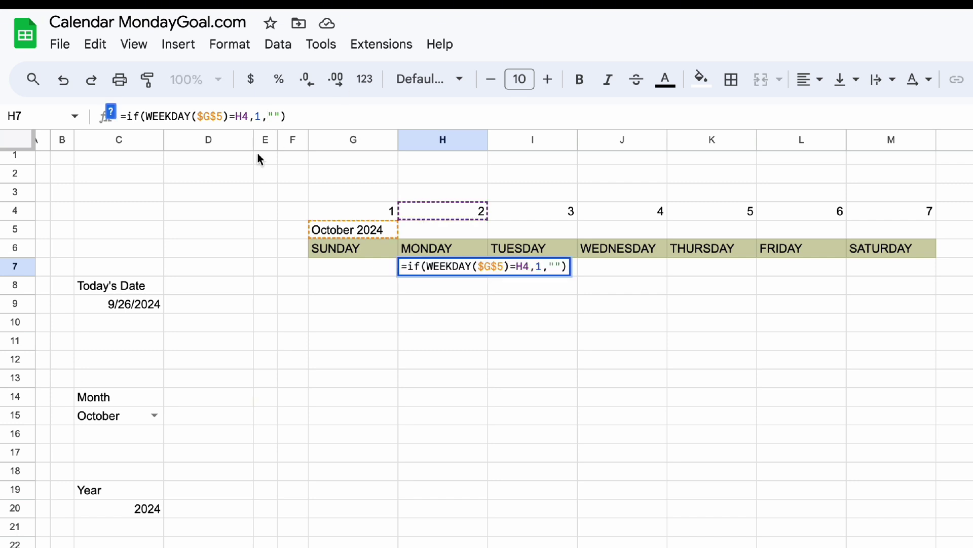
pyautogui.write('if(isnum')
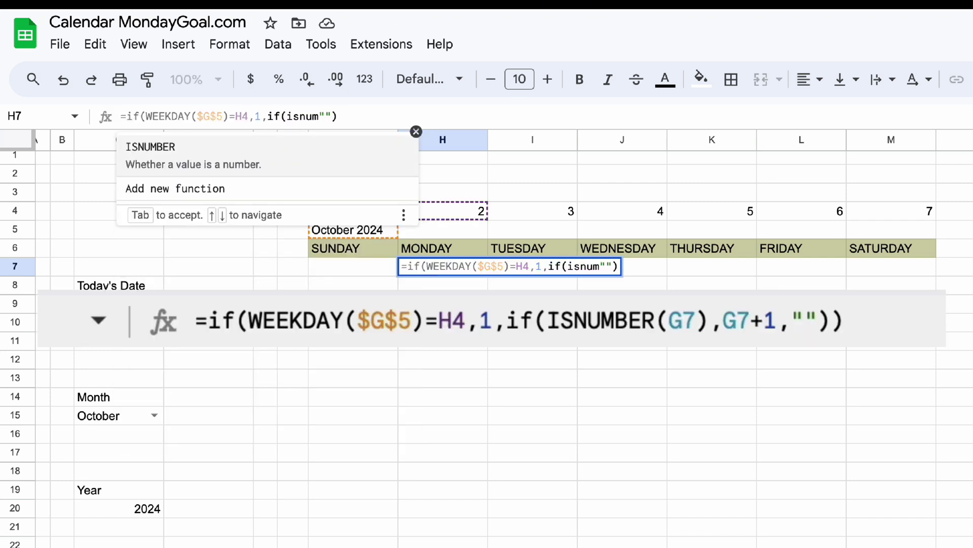
pyautogui.press('Tab')
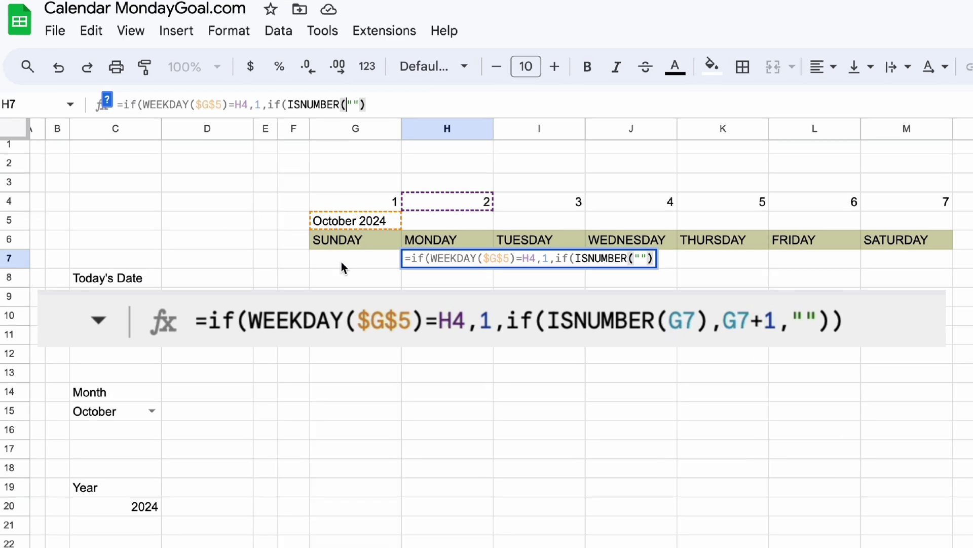
pyautogui.click(340, 270)
pyautogui.write(')')
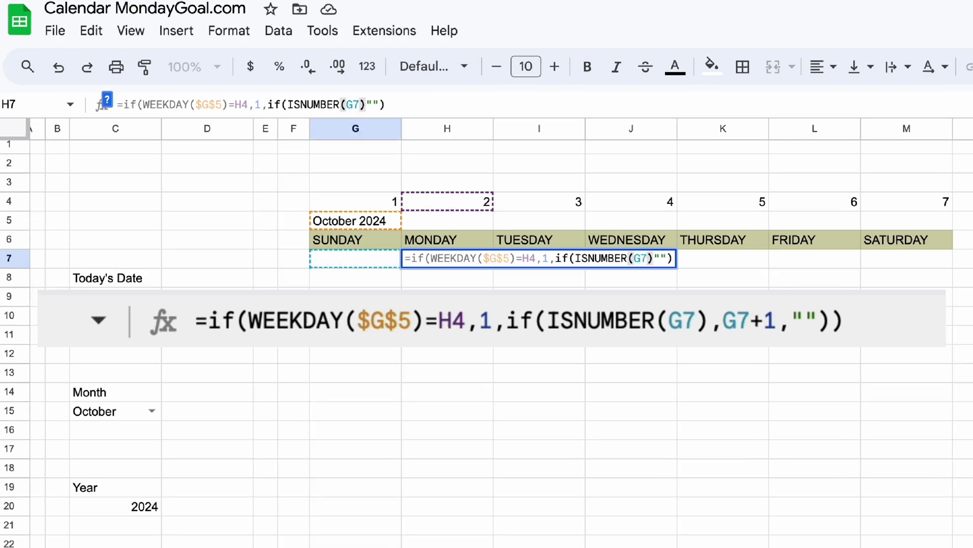
pyautogui.write(',')
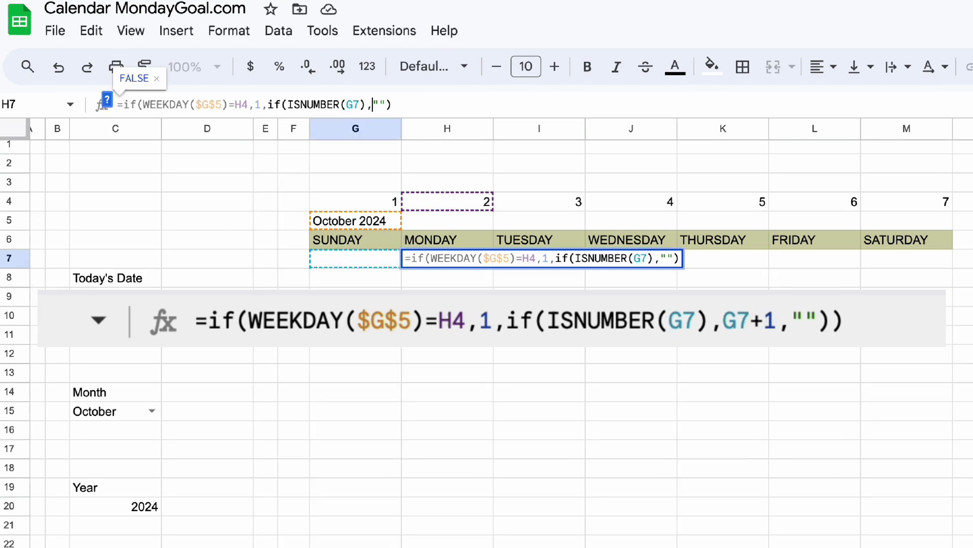
pyautogui.click(367, 260)
pyautogui.write('+1')
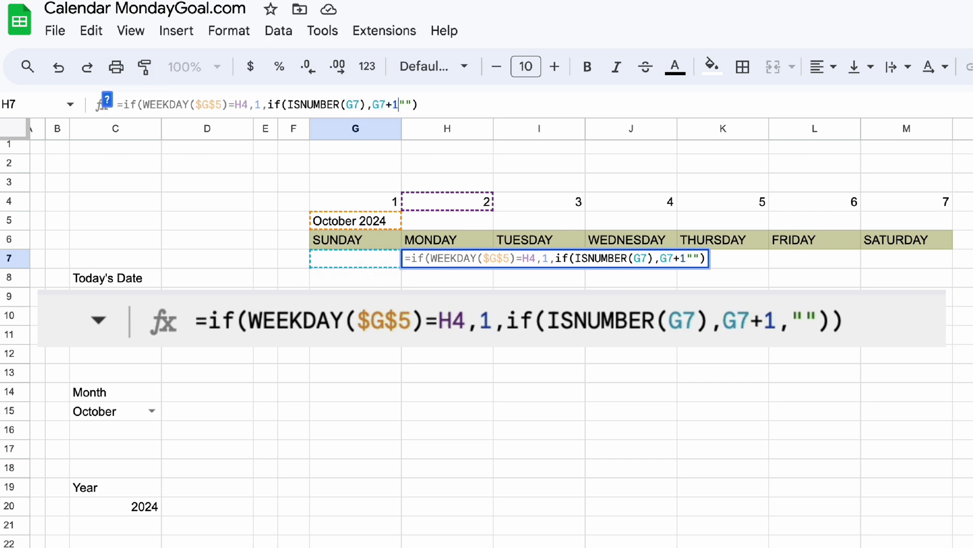
pyautogui.write(',"")')
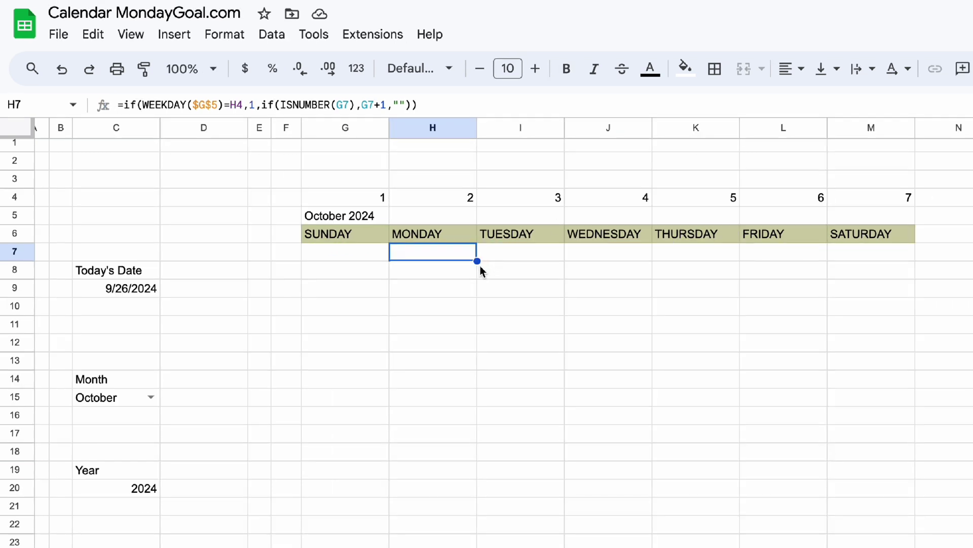
# Fill the H7 formula across the first calendar week to M7
pyautogui.moveTo(478, 261); pyautogui.dragTo(831, 287)
pyautogui.click(554, 293)
pyautogui.click(549, 253)
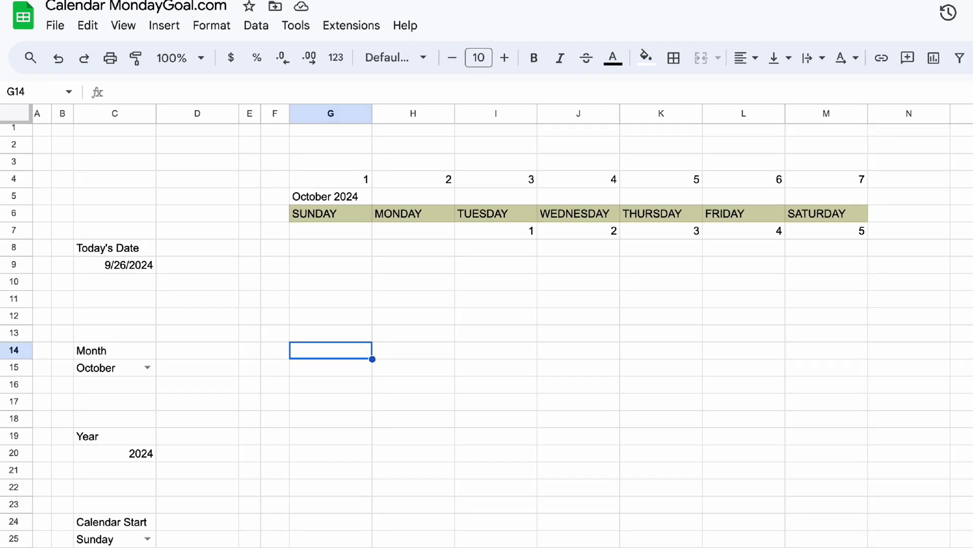
# Enter the formula =IF(day(G5+M7)>1,Day(G5+M7),"") in G14 to start the second calendar week
pyautogui.write('=IF')
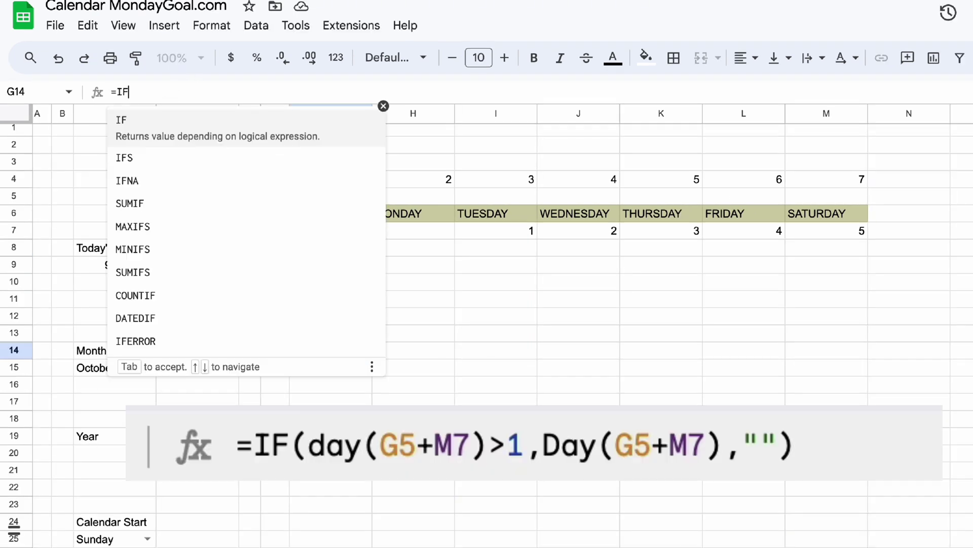
pyautogui.write('(day(')
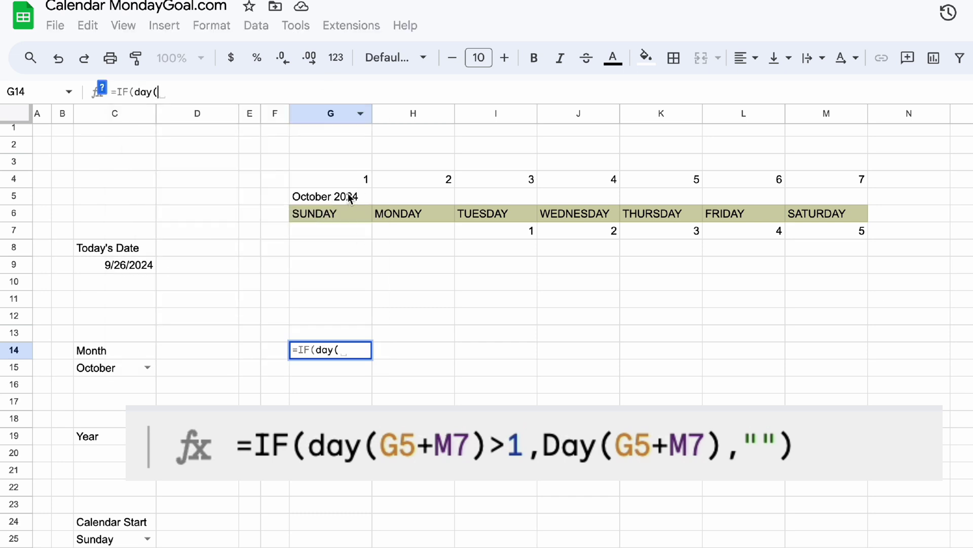
pyautogui.click(350, 198)
pyautogui.write('+')
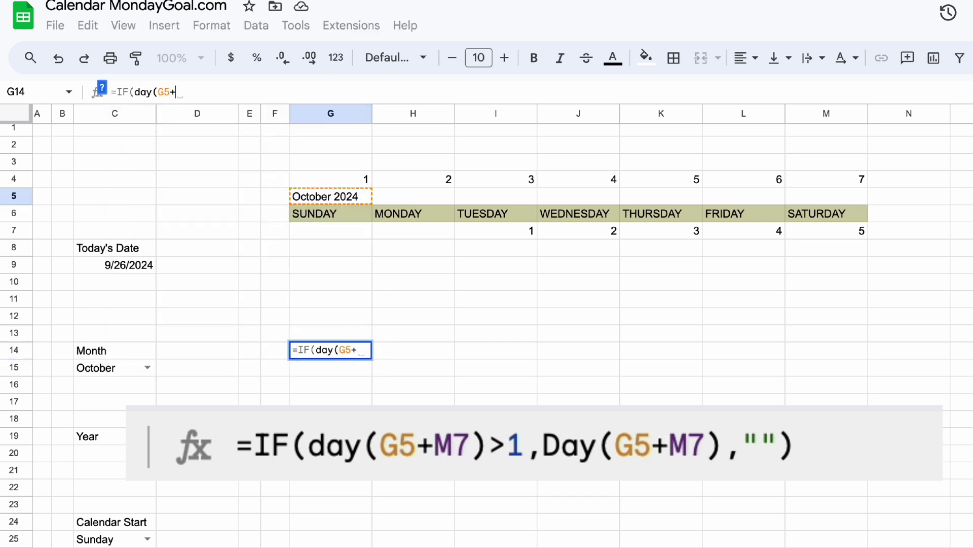
pyautogui.click(840, 237)
pyautogui.write(')')
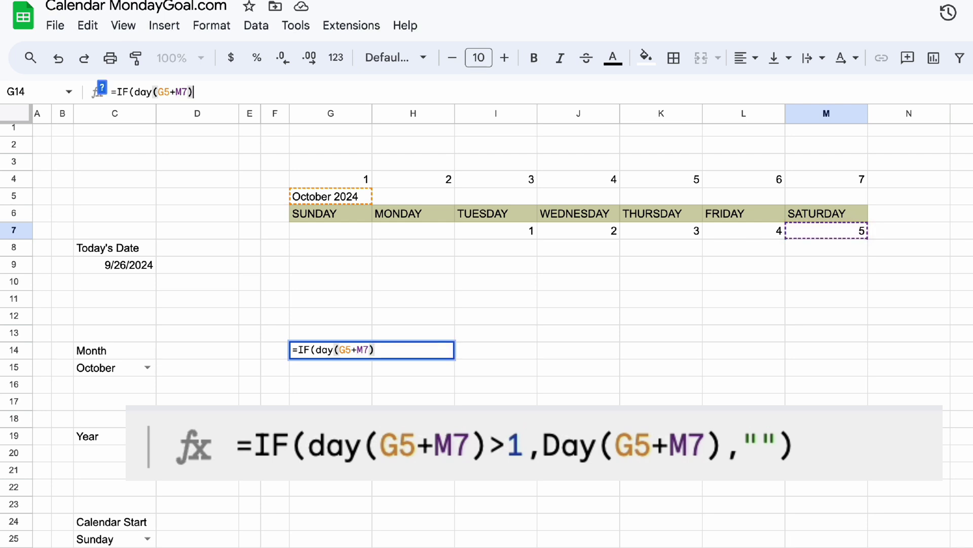
pyautogui.write('>1,Day(')
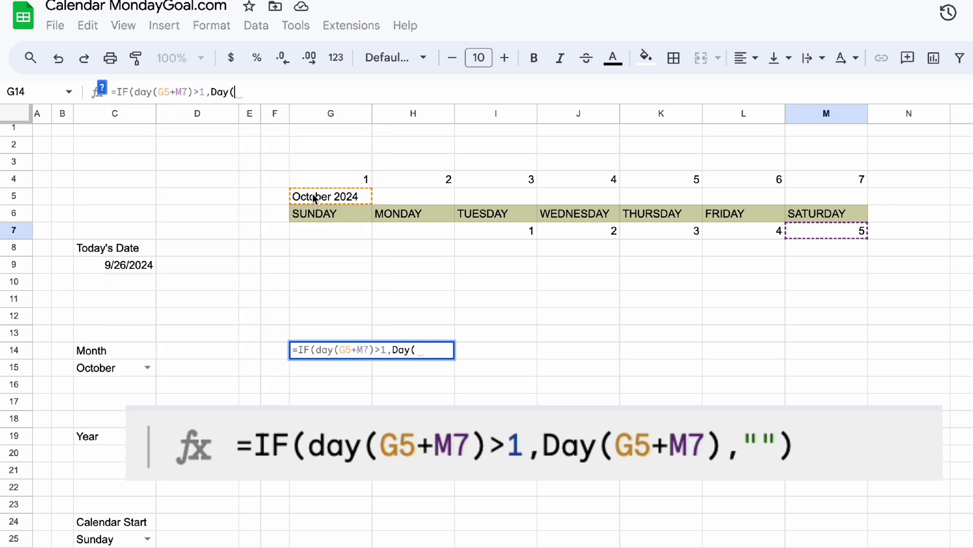
pyautogui.click(315, 197)
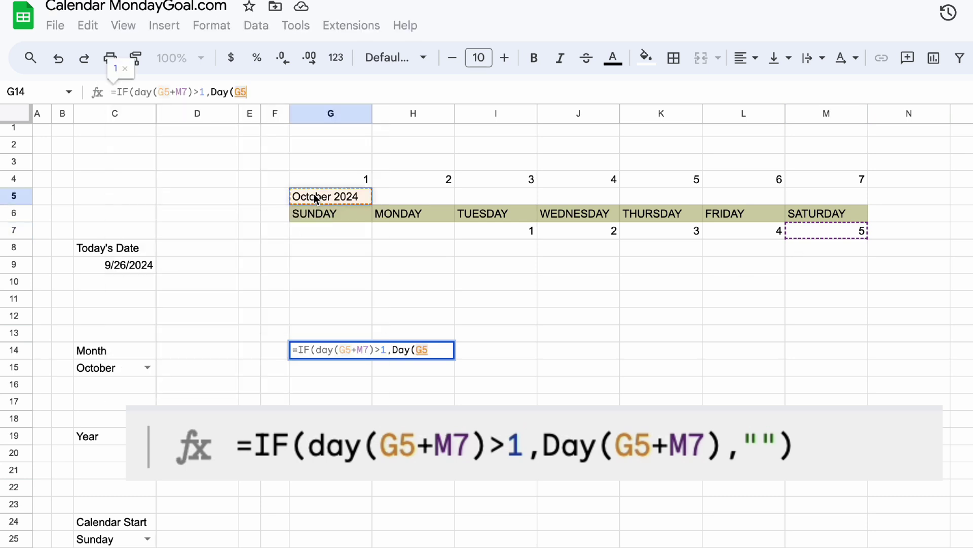
pyautogui.write('+')
pyautogui.click(823, 231)
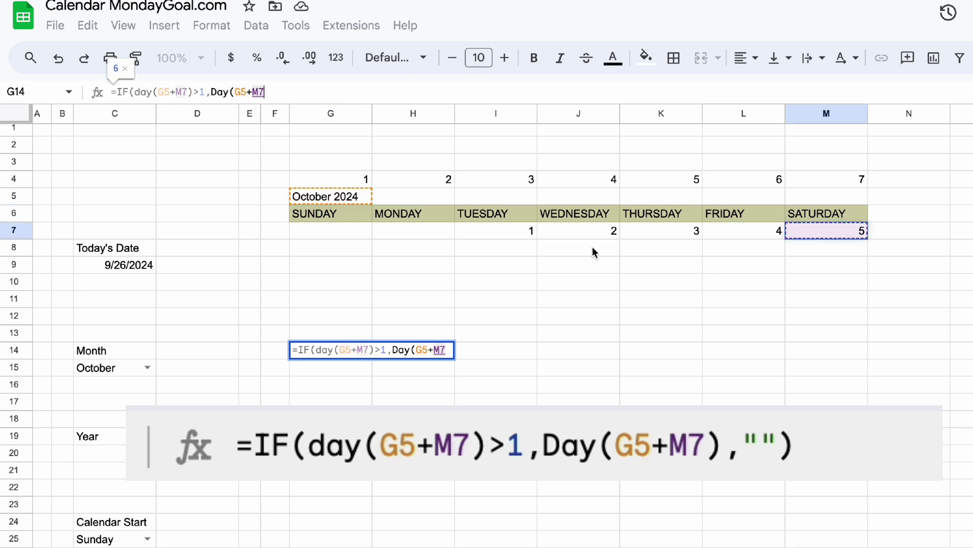
pyautogui.write('),"")')
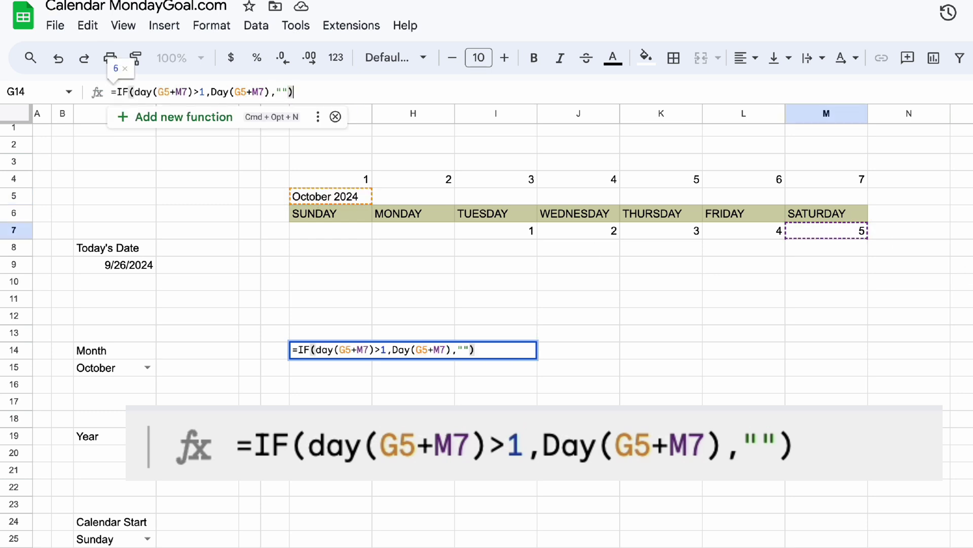
pyautogui.press('Return')
# Make both title cell references in the G14 formula absolute as $G$5
pyautogui.click(354, 350)
pyautogui.click(158, 91)
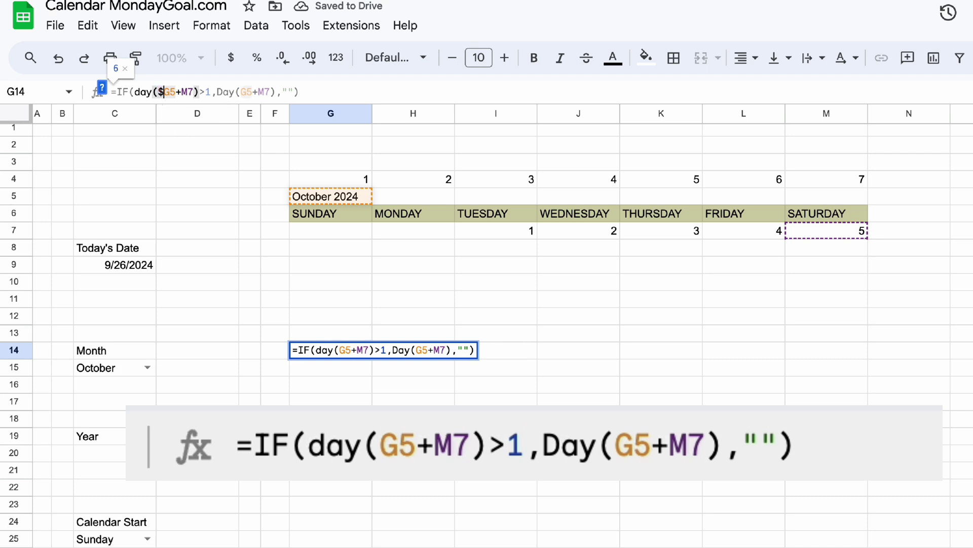
pyautogui.press('F4')
pyautogui.click(251, 92)
pyautogui.press('F4')
pyautogui.press('F4')
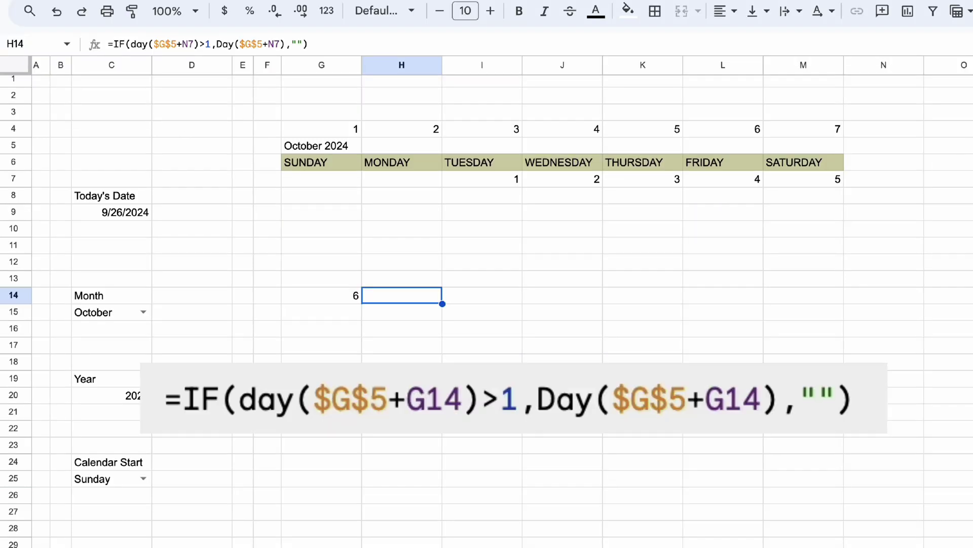
# Replace both N7 references in the H14 formula with G14, giving =IF(day($G$5+G14)>1,Day($G$5+G14),"")
pyautogui.click(193, 44)
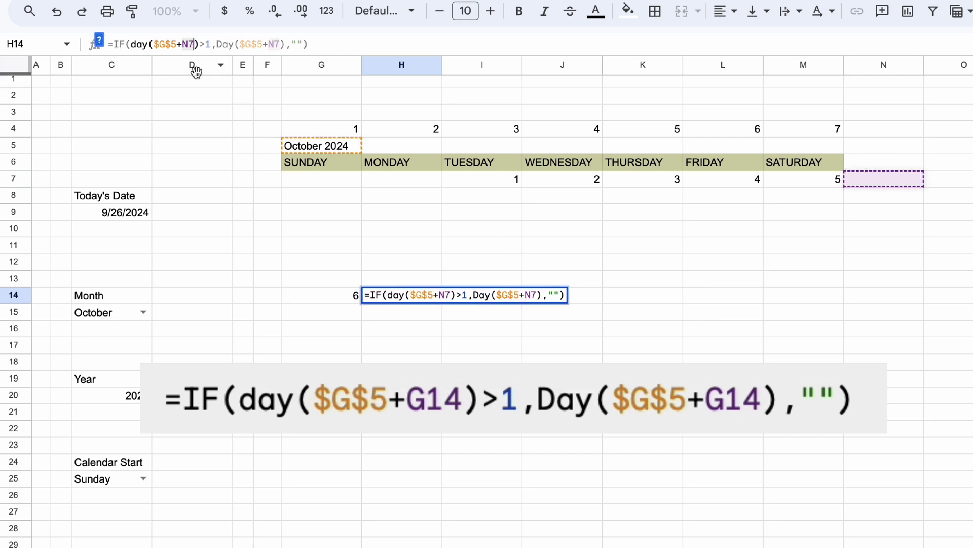
pyautogui.press('BackSpace')
pyautogui.press('BackSpace')
pyautogui.click(321, 297)
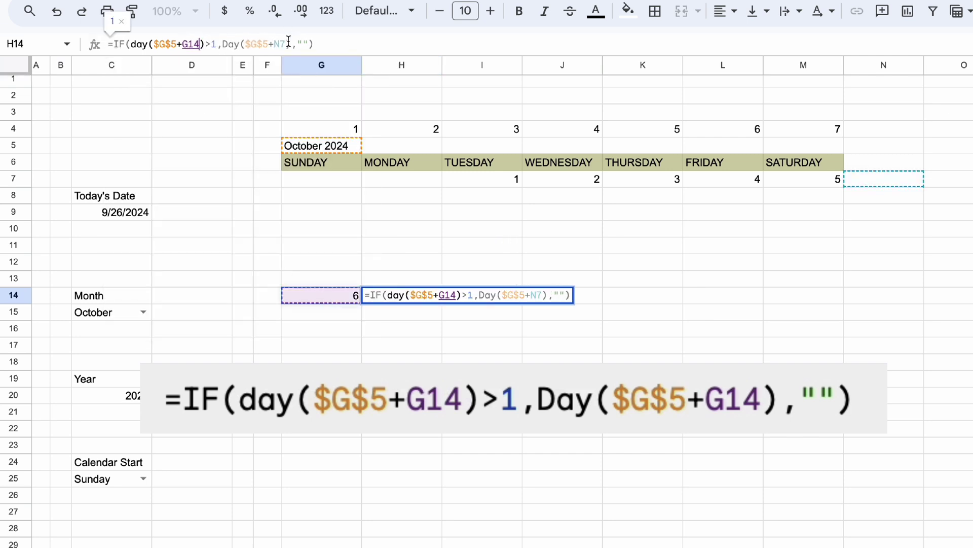
pyautogui.press('BackSpace')
pyautogui.press('BackSpace')
pyautogui.click(328, 298)
pyautogui.press('Return')
# Fill the H14 formula across the second calendar week to M14
pyautogui.click(439, 298)
pyautogui.moveTo(595, 302); pyautogui.dragTo(803, 302)
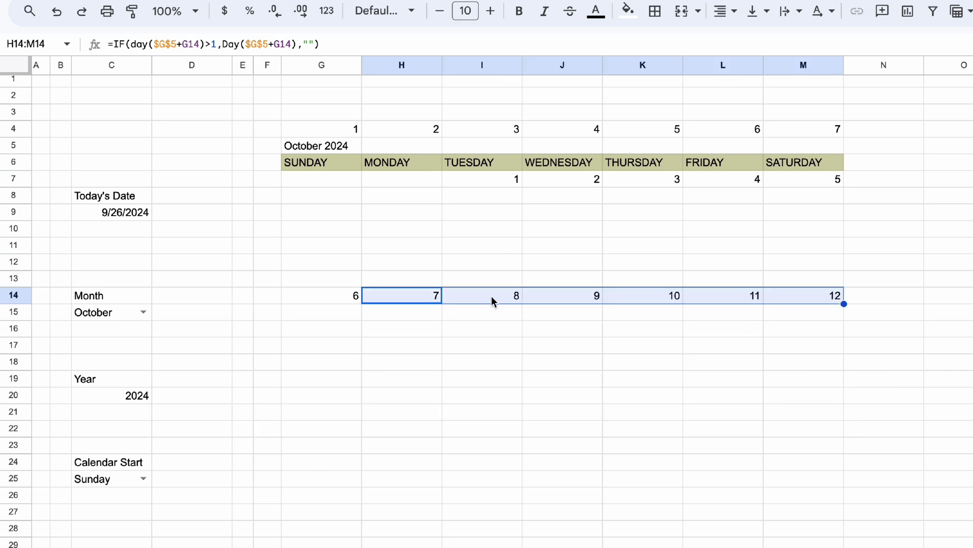
pyautogui.click(491, 299)
pyautogui.click(408, 299)
pyautogui.click(344, 300)
pyautogui.click(390, 300)
# Reuse the M14 formula in G21 and point both day references to M14, giving =IF(day($G$5+M14)>1,Day($G$5+M14),"")
pyautogui.click(805, 296)
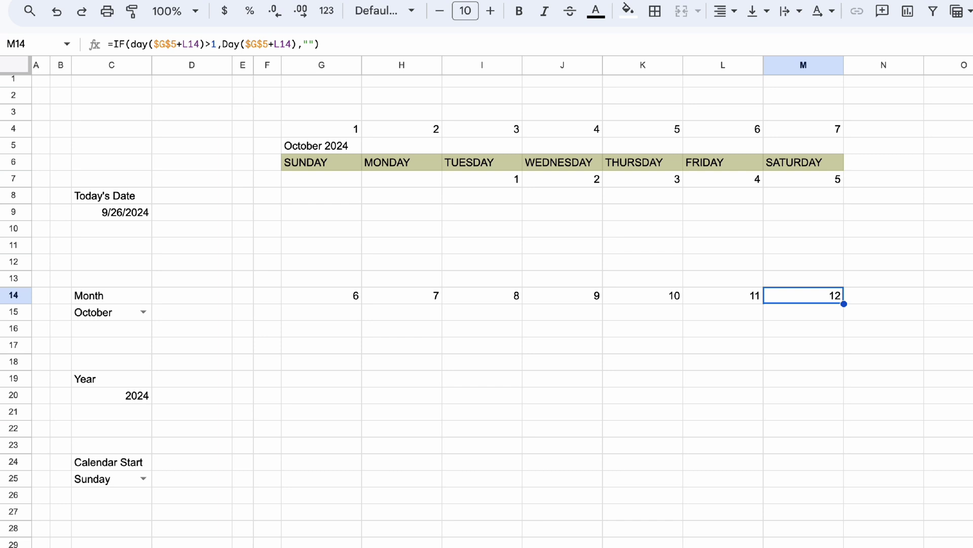
pyautogui.click(347, 408)
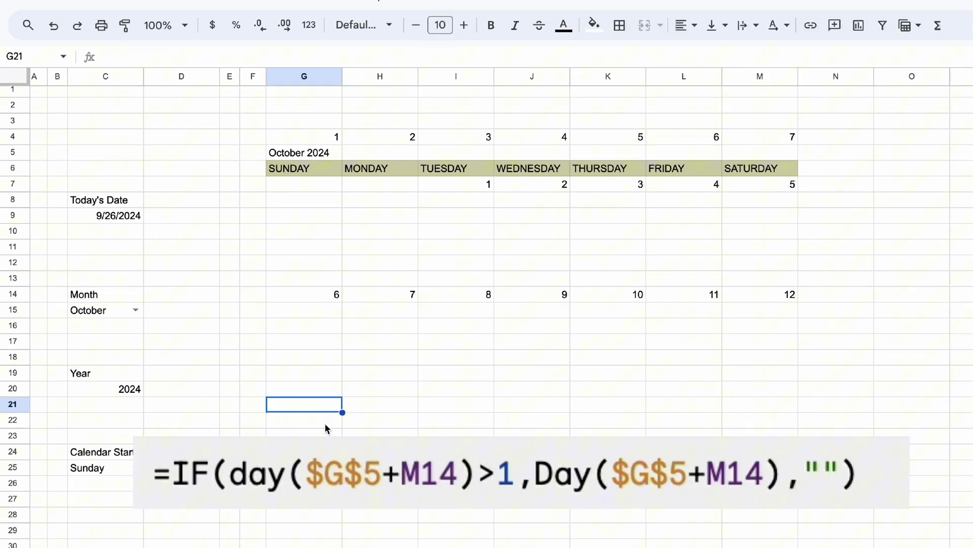
pyautogui.write('=IF(day($G$5+L14)>1,Day($G$5+L14),"")')
pyautogui.moveTo(199, 44); pyautogui.dragTo(186, 44)
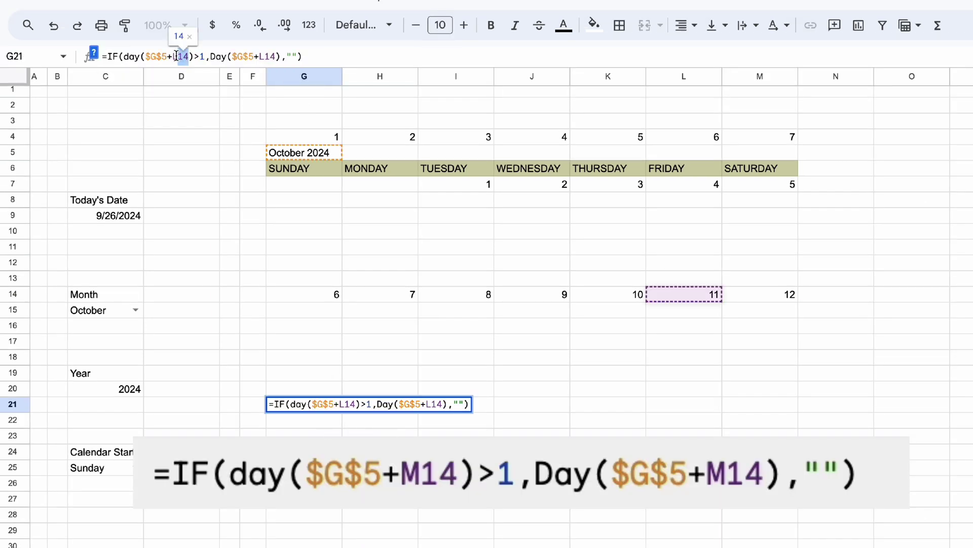
pyautogui.press('BackSpace')
pyautogui.press('BackSpace')
pyautogui.click(766, 296)
pyautogui.click(275, 57)
pyautogui.press('BackSpace')
pyautogui.press('BackSpace')
pyautogui.press('BackSpace')
pyautogui.click(782, 299)
pyautogui.press('Return')
# Copy the G21 formula into H21 and change it to =IF(day($G$5+G21)>1,Day($G$5+G21),"")
pyautogui.click(314, 407)
pyautogui.moveTo(342, 412); pyautogui.dragTo(406, 407)
pyautogui.click(381, 409)
pyautogui.click(184, 56)
pyautogui.press('BackSpace')
pyautogui.press('BackSpace')
pyautogui.press('BackSpace')
pyautogui.click(313, 408)
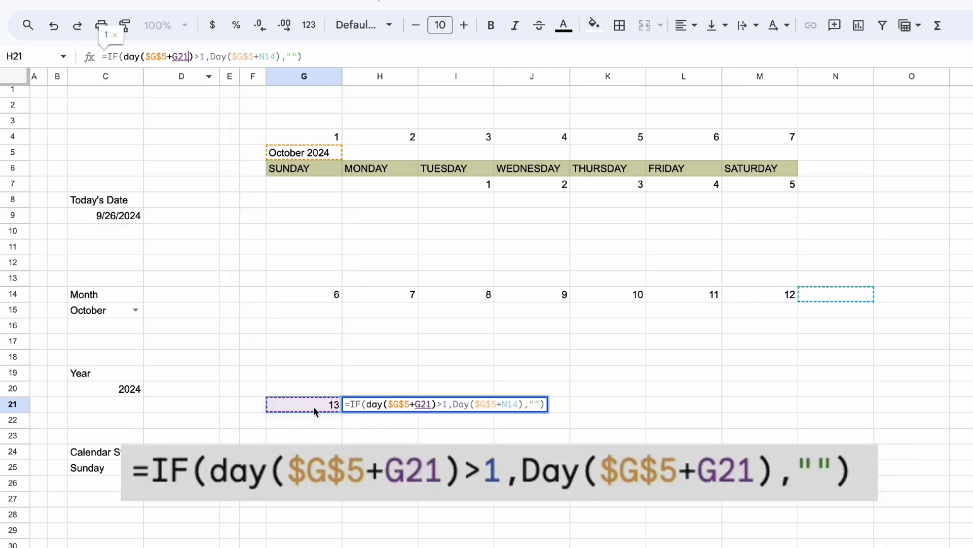
pyautogui.click(274, 56)
pyautogui.press('BackSpace')
pyautogui.press('BackSpace')
pyautogui.press('BackSpace')
pyautogui.click(288, 405)
pyautogui.press('Return')
# Fill the H21 formula across the third calendar week to M21
pyautogui.click(325, 409)
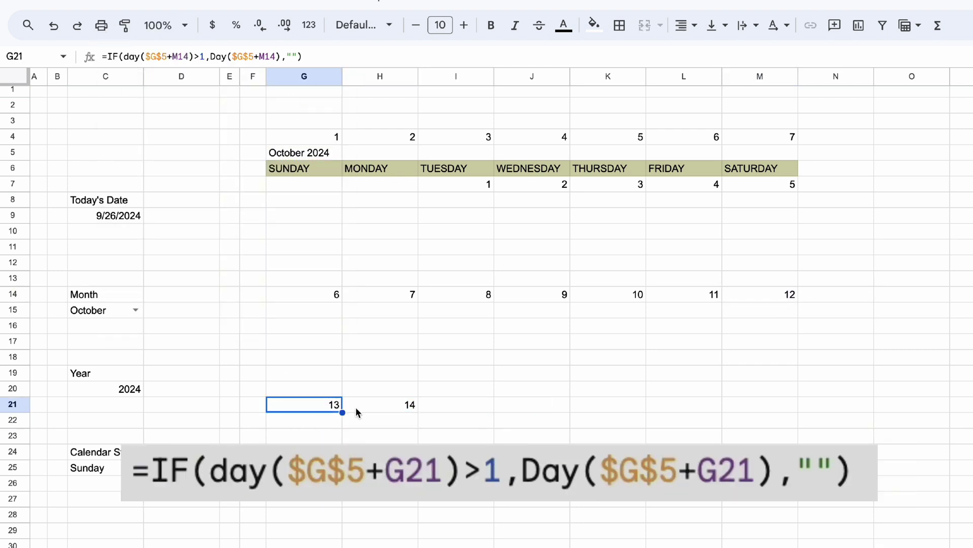
pyautogui.click(381, 408)
pyautogui.moveTo(418, 412); pyautogui.dragTo(728, 426)
pyautogui.scroll(-1, 728, 425)
# Copy the M21 formula text into G28 and change it to =IF(day($G$5+M21)>1,Day($G$5+M21),"")
pyautogui.click(750, 364)
pyautogui.tripleClick(354, 58)
pyautogui.press('super+c')
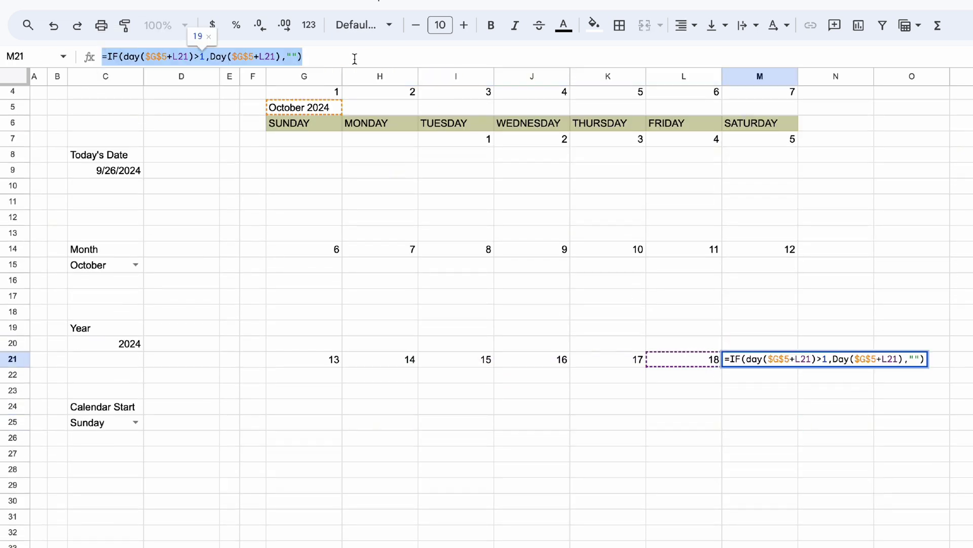
pyautogui.click(322, 453)
pyautogui.click(329, 471)
pyautogui.press('super+v')
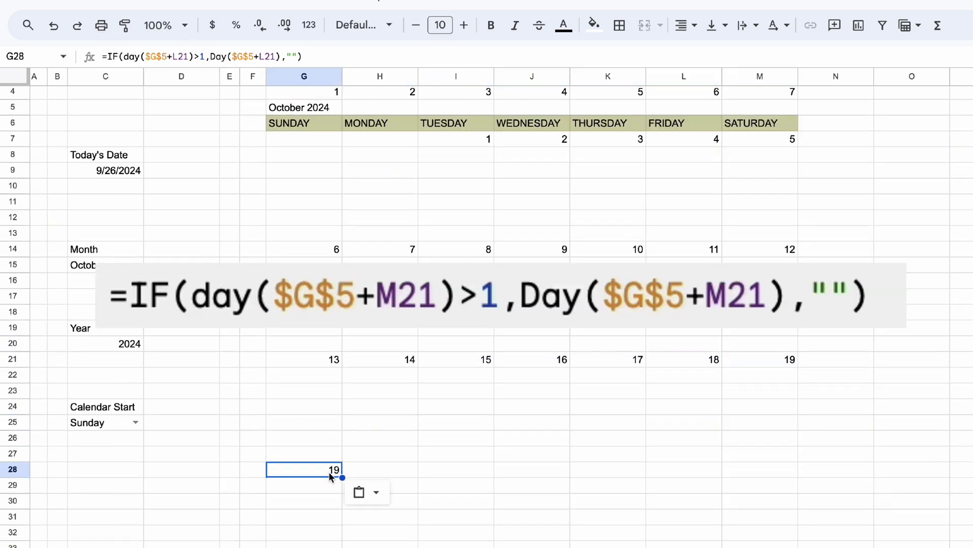
pyautogui.doubleClick(183, 56)
pyautogui.write('M21')
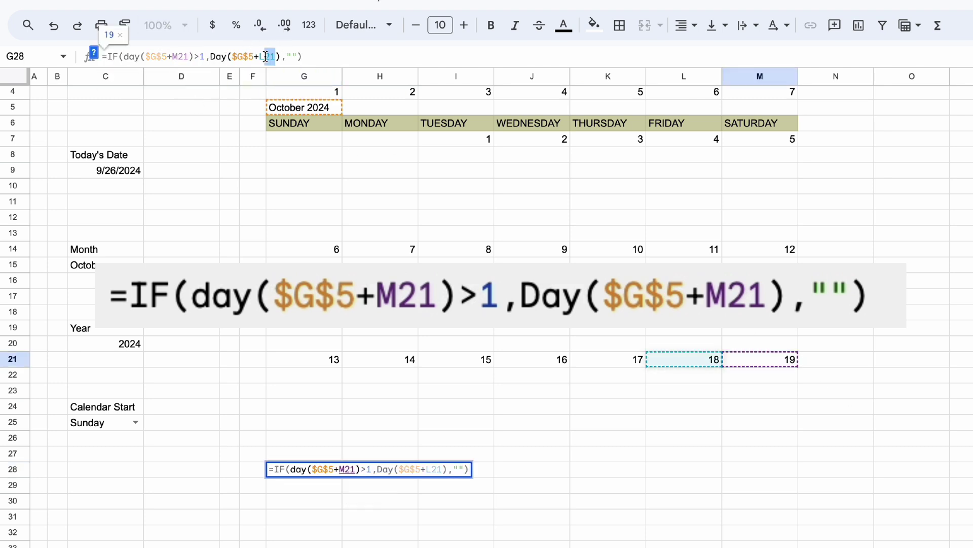
pyautogui.doubleClick(272, 57)
pyautogui.write('M21')
pyautogui.press('Return')
# Copy the G28 formula into H28 and change it to =IF(day($G$5+G28)>1,Day($G$5+G28),"")
pyautogui.click(324, 470)
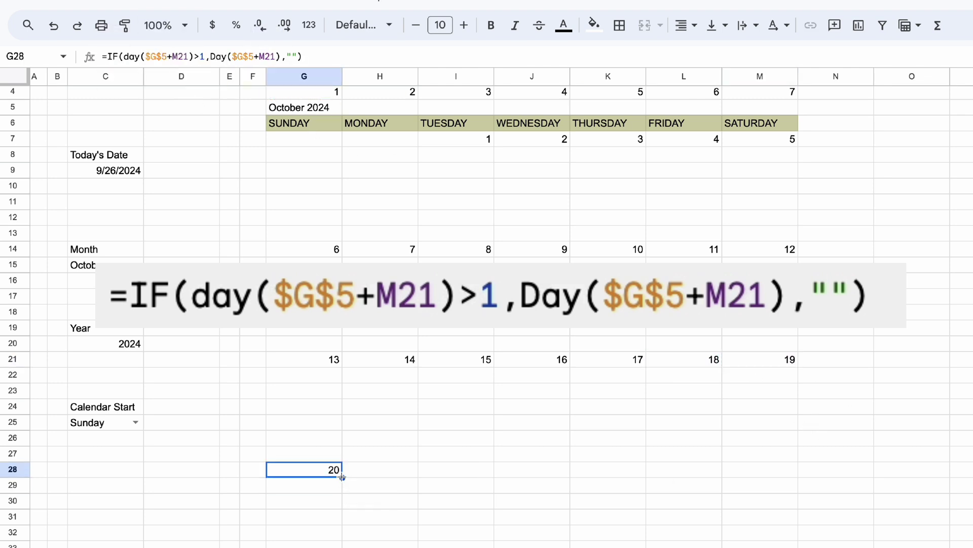
pyautogui.moveTo(342, 478); pyautogui.dragTo(380, 471)
pyautogui.click(379, 470)
pyautogui.doubleClick(186, 56)
pyautogui.press('BackSpace')
pyautogui.click(296, 470)
pyautogui.click(275, 56)
pyautogui.press('BackSpace')
pyautogui.press('BackSpace')
pyautogui.press('BackSpace')
pyautogui.click(299, 473)
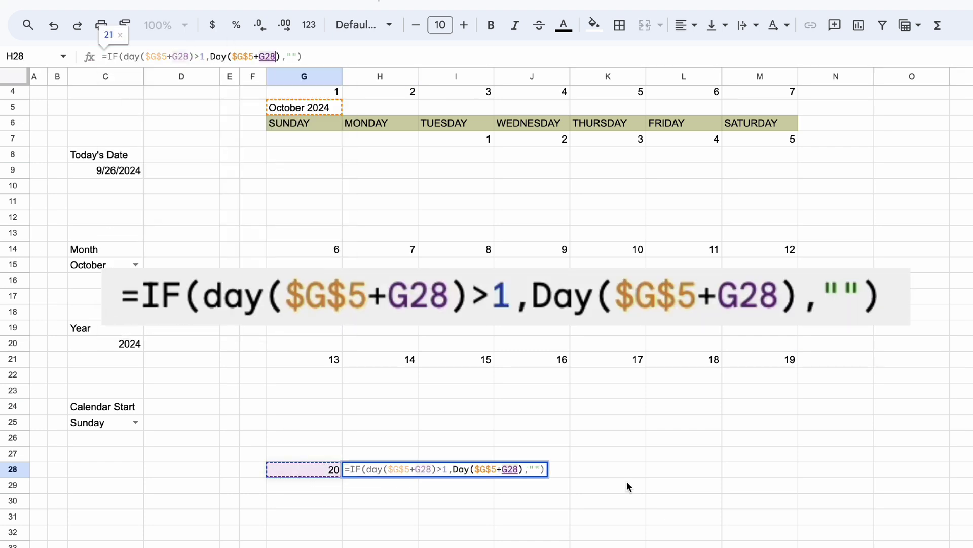
pyautogui.click(664, 487)
pyautogui.press('BackSpace')
pyautogui.press('BackSpace')
pyautogui.press('BackSpace')
pyautogui.click(304, 469)
pyautogui.press('Return')
# Fill the H28 formula across the fourth calendar week to M28 and check the filled cells
pyautogui.click(384, 473)
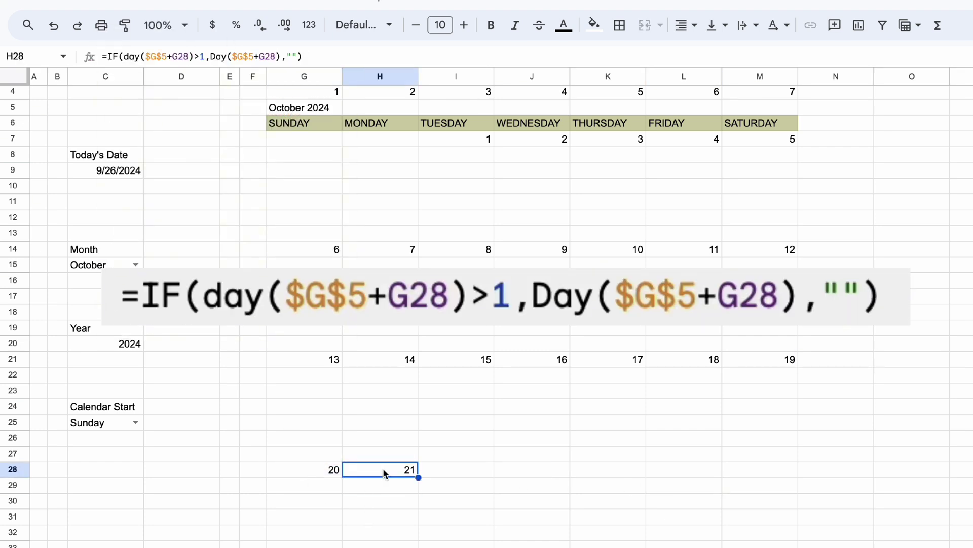
pyautogui.moveTo(418, 476); pyautogui.dragTo(784, 469)
pyautogui.scroll(-1, 391, 487)
pyautogui.click(487, 448)
pyautogui.click(557, 448)
pyautogui.click(630, 448)
pyautogui.click(684, 449)
pyautogui.click(739, 450)
# Copy the M28 formula text into G35 and change it to =IF(day($G$5+M28)>1,Day($G$5+M28),"")
pyautogui.scroll(-2, 547, 466)
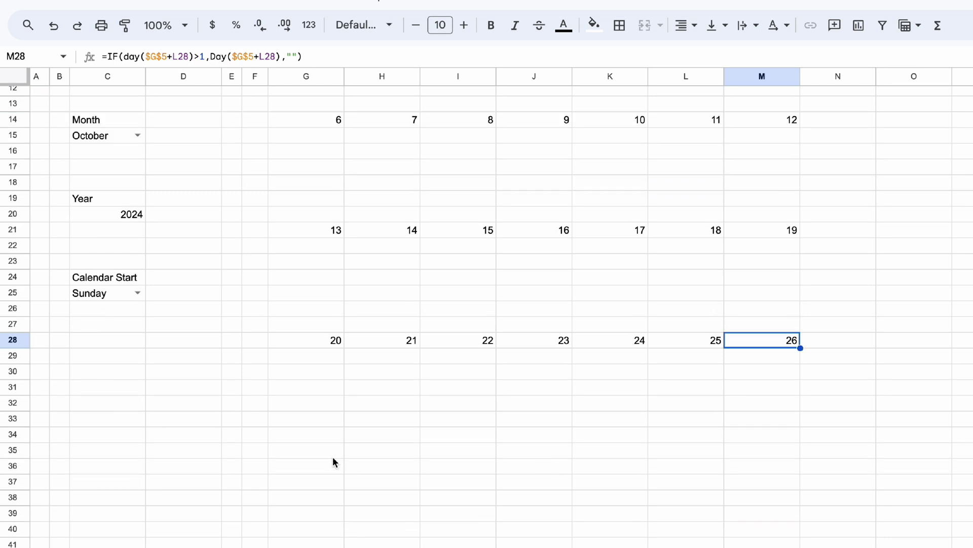
pyautogui.click(333, 439)
pyautogui.click(332, 448)
pyautogui.click(771, 339)
pyautogui.click(331, 58)
pyautogui.hotkey('ctrl', 'a')
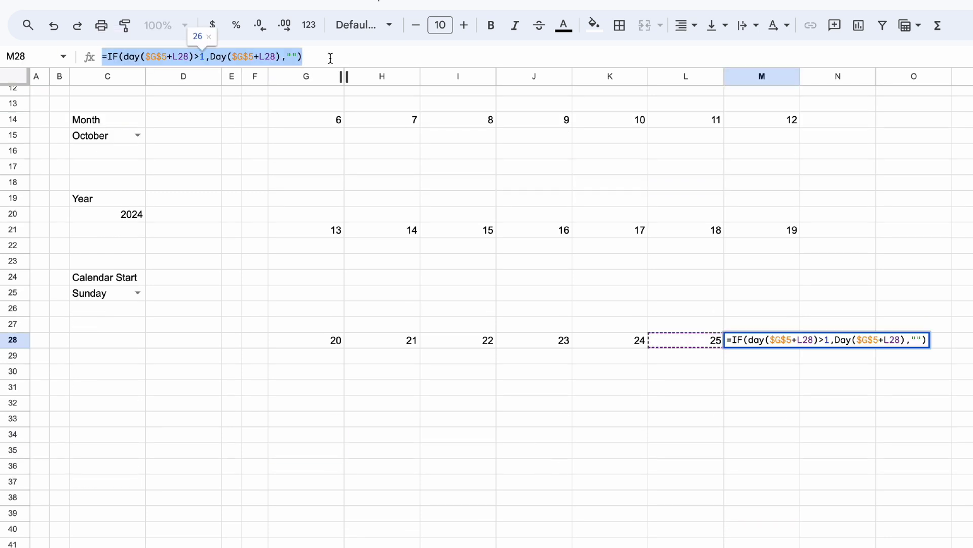
pyautogui.hotkey('ctrl', 'c')
pyautogui.click(334, 455)
pyautogui.hotkey('ctrl', 'v')
pyautogui.click(188, 54)
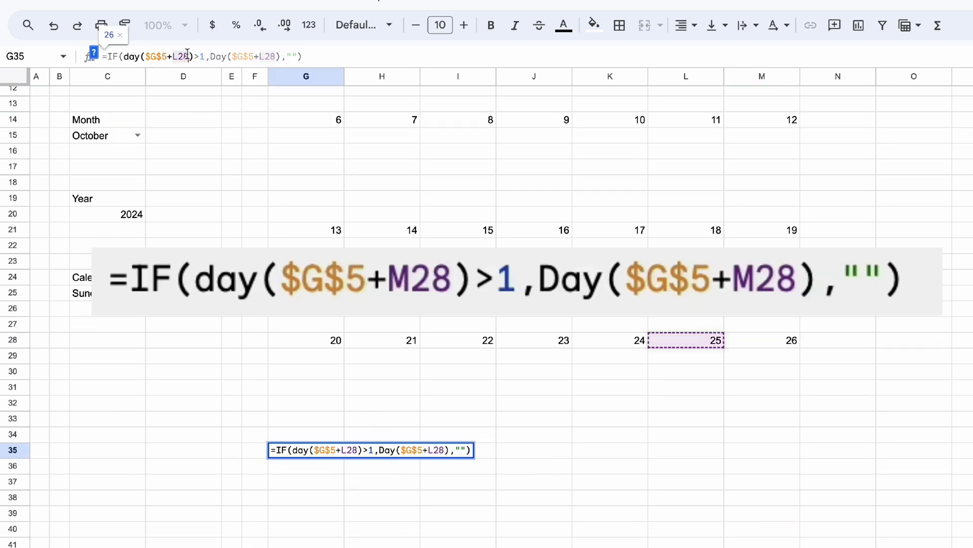
pyautogui.press('BackSpace')
pyautogui.click(755, 341)
pyautogui.doubleClick(268, 56)
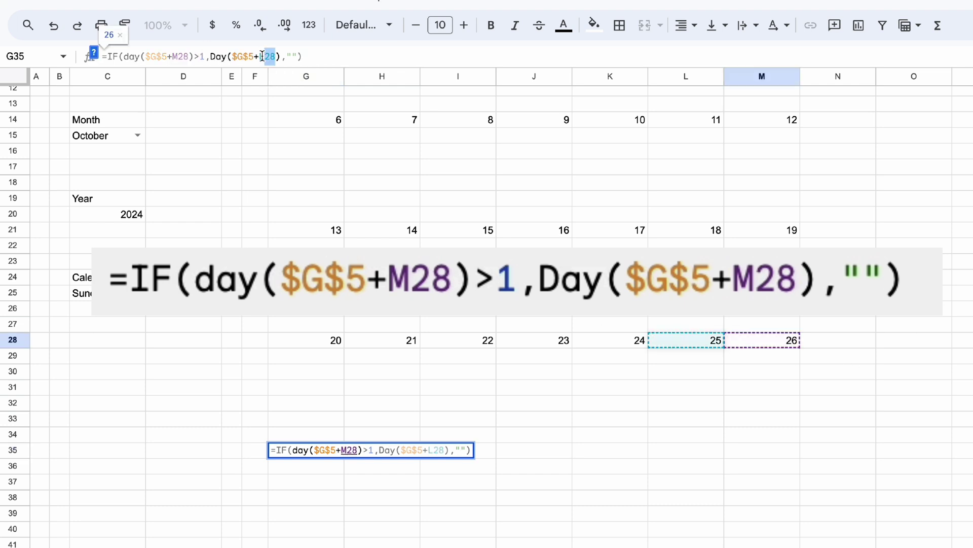
pyautogui.press('BackSpace')
pyautogui.click(741, 347)
pyautogui.press('Return')
# Copy the G35 formula into H35 and replace both N28 references with G35
pyautogui.click(326, 450)
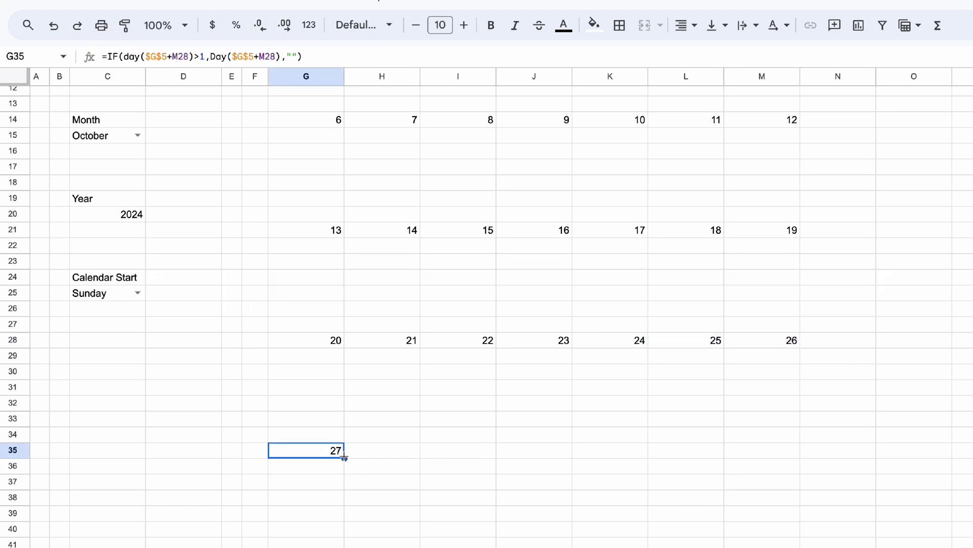
pyautogui.hotkey('ctrl', 'c')
pyautogui.click(397, 455)
pyautogui.hotkey('ctrl', 'v')
pyautogui.click(186, 55)
pyautogui.press('BackSpace')
pyautogui.press('BackSpace')
pyautogui.press('BackSpace')
pyautogui.click(318, 451)
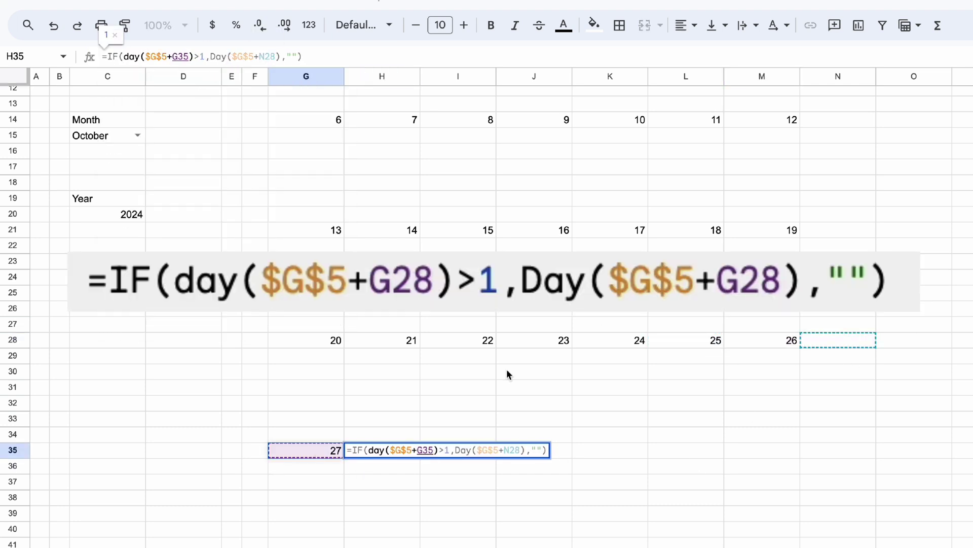
pyautogui.press('BackSpace')
pyautogui.press('BackSpace')
pyautogui.press('BackSpace')
pyautogui.click(300, 455)
pyautogui.press('Return')
# Fill the H35 formula across the fifth calendar week to M35
pyautogui.press('Up')
pyautogui.hotkey('shift', 'Up')
pyautogui.hotkey('shift', 'Down')
pyautogui.moveTo(421, 457); pyautogui.dragTo(761, 457)
pyautogui.click(609, 450)
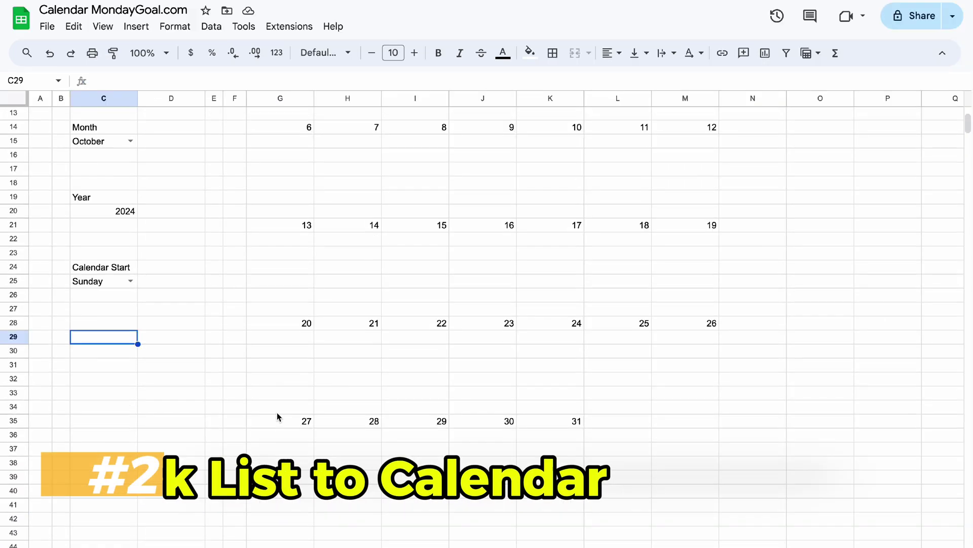
# Enter the task list headers #, Date and Tasks in B29:D29 and widen the Tasks column
pyautogui.scroll(-1, 278, 417)
pyautogui.write('Date')
pyautogui.press('Tab')
pyautogui.write('Tasks')
pyautogui.click(61, 234)
pyautogui.write('#')
pyautogui.click(201, 259)
pyautogui.moveTo(247, 98); pyautogui.dragTo(273, 98)
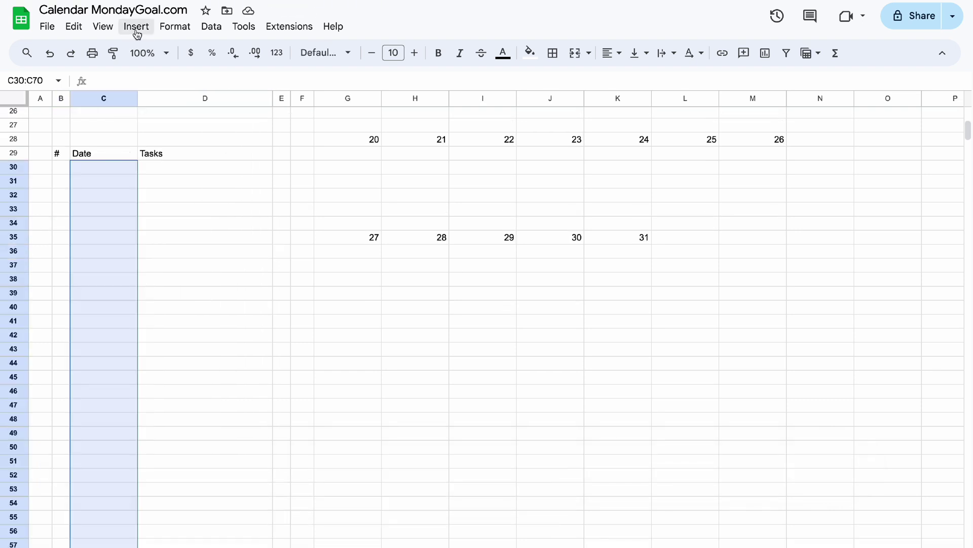
# Add a data validation rule to C30:C70 with the criterion "Is valid date"
pyautogui.click(211, 27)
pyautogui.click(293, 322)
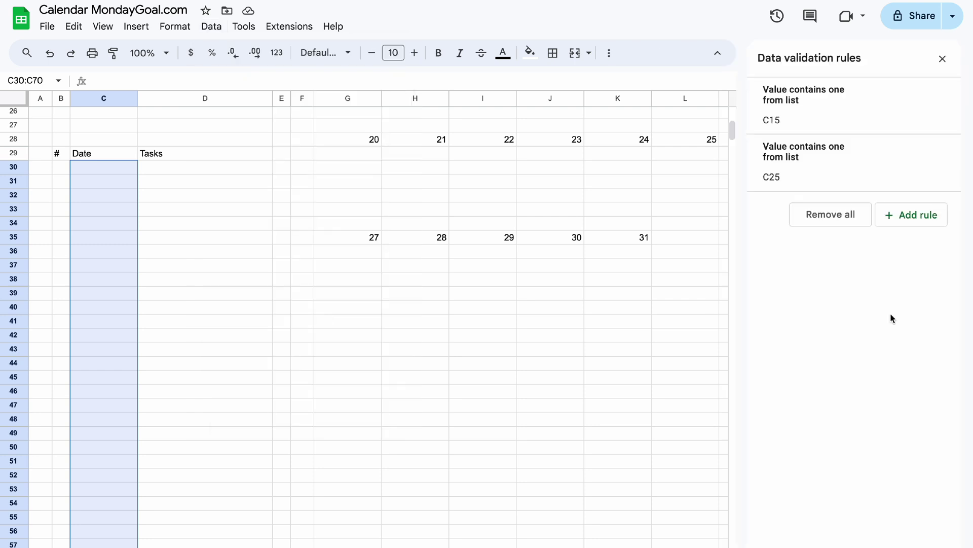
pyautogui.click(924, 216)
pyautogui.click(924, 172)
pyautogui.scroll(-2, 842, 396)
pyautogui.click(857, 242)
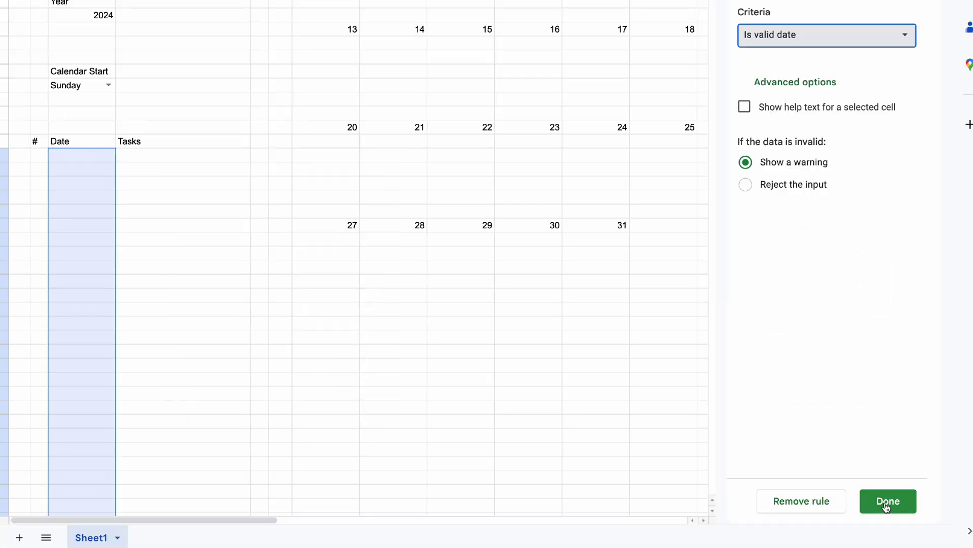
pyautogui.click(888, 501)
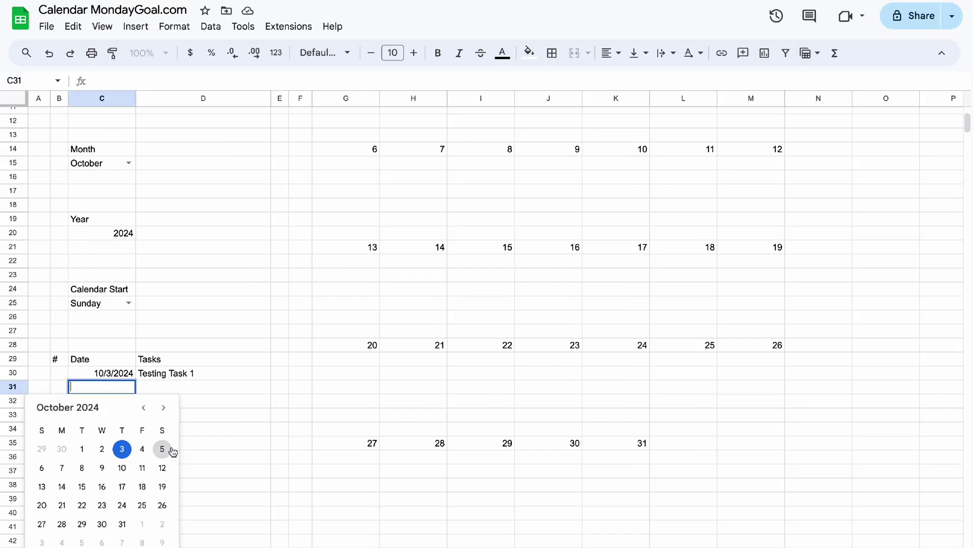
# Enter the task dates 10/5/2024, 10/8/2024, 10/12/2024 and 10/16/2024 in C31:C34
pyautogui.click(163, 449)
pyautogui.doubleClick(102, 401)
pyautogui.click(82, 481)
pyautogui.doubleClick(102, 414)
pyautogui.click(162, 495)
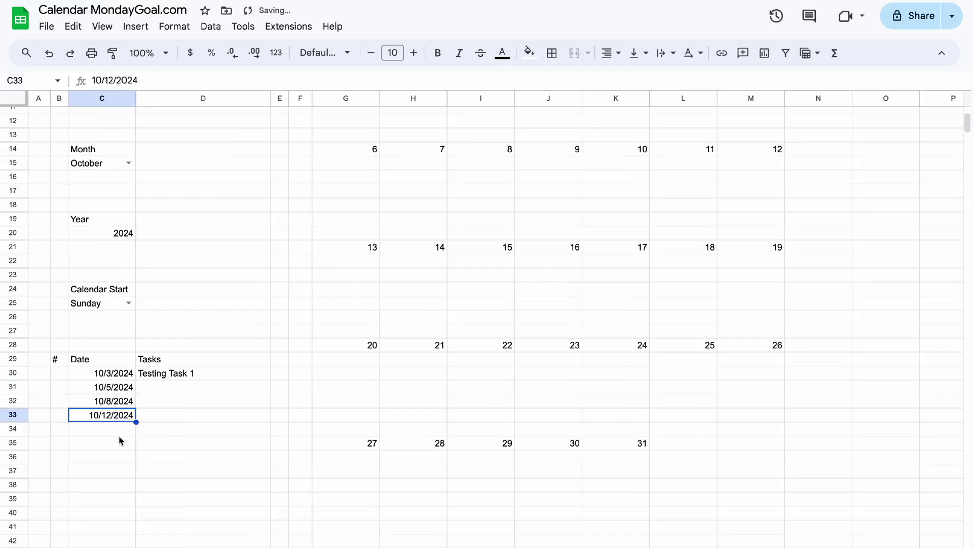
pyautogui.doubleClick(102, 429)
pyautogui.click(102, 528)
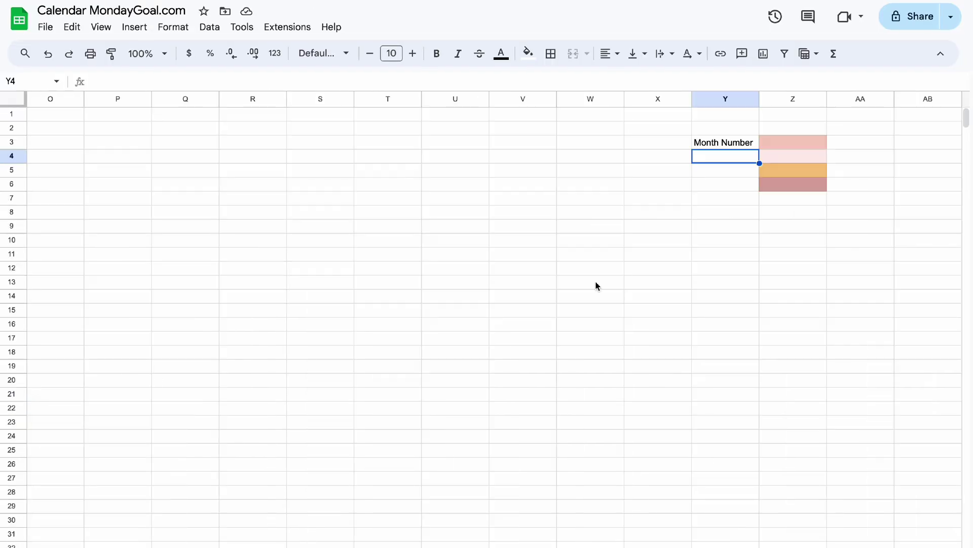
# Enter a MATCH formula in Y4 that looks up C15 in an array of January to December with match type 0
pyautogui.hscroll(-10, 230, 394)
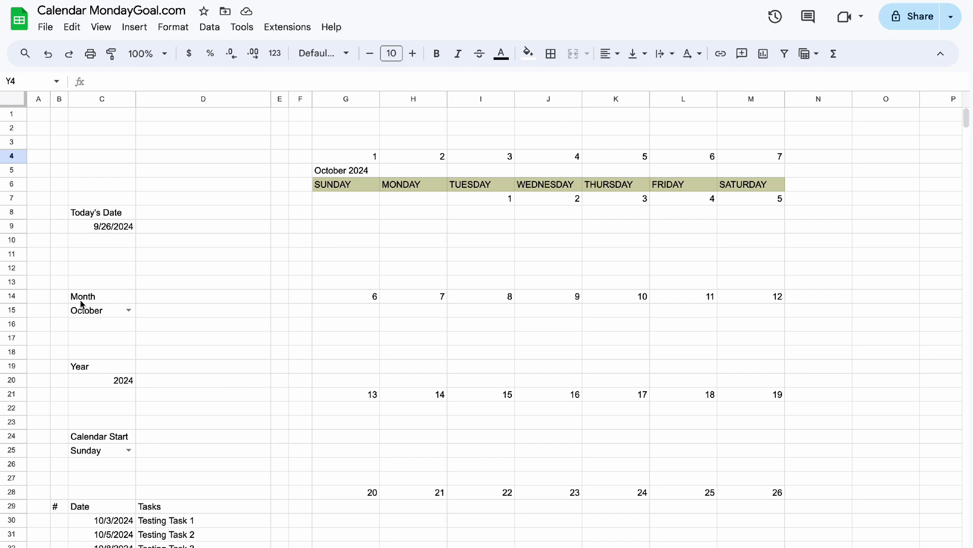
pyautogui.hscroll(10, 239, 315)
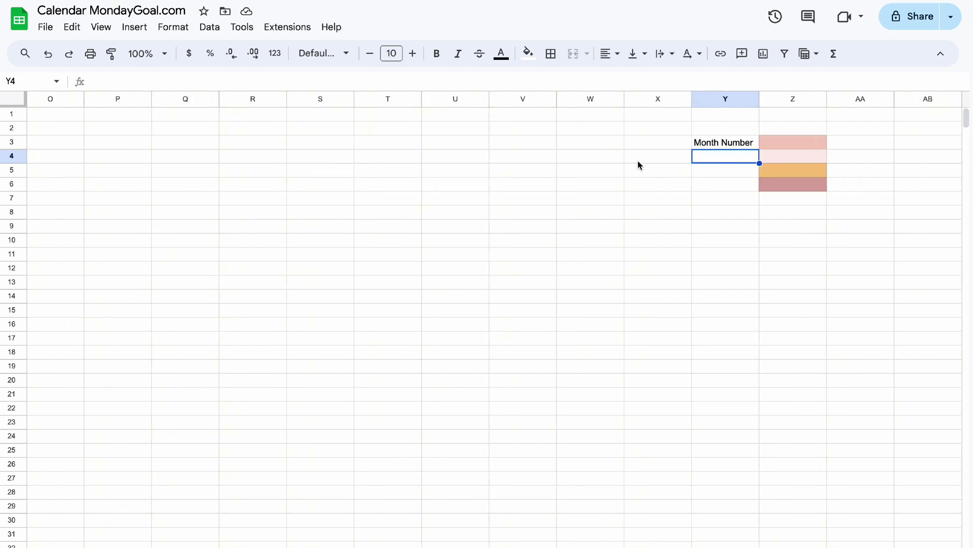
pyautogui.write('=MATCH(')
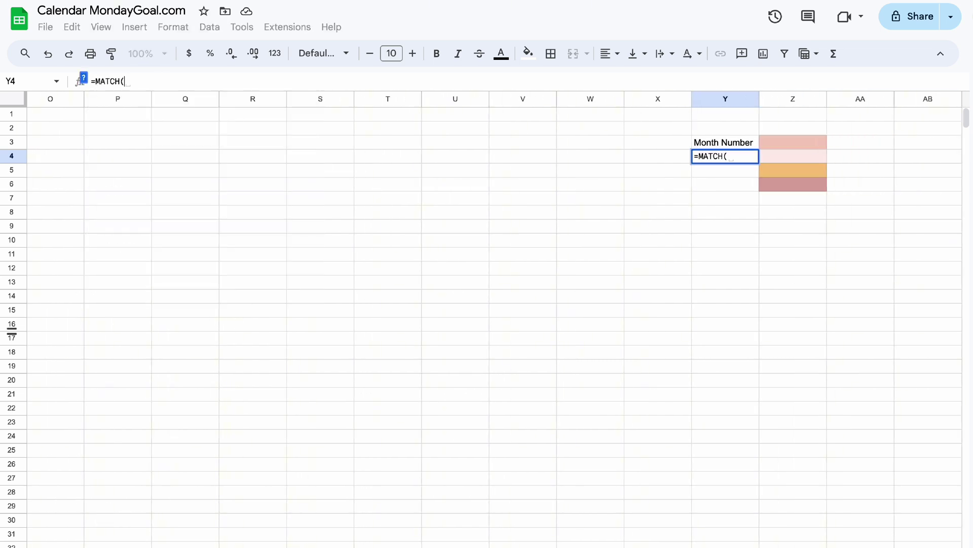
pyautogui.hscroll(-10, 315, 280)
pyautogui.click(102, 318)
pyautogui.hscroll(10, 334, 333)
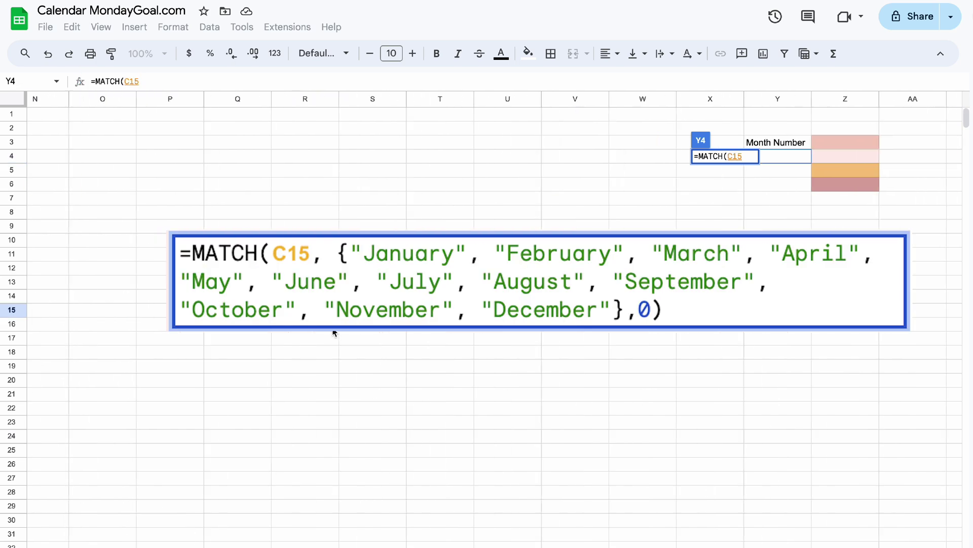
pyautogui.write(', {"January", "February", "March", "April", "May", "June", "July", "Augues')
pyautogui.press('BackSpace')
pyautogui.press('BackSpace')
pyautogui.write('st", "September", "October", "November", "December"},0')
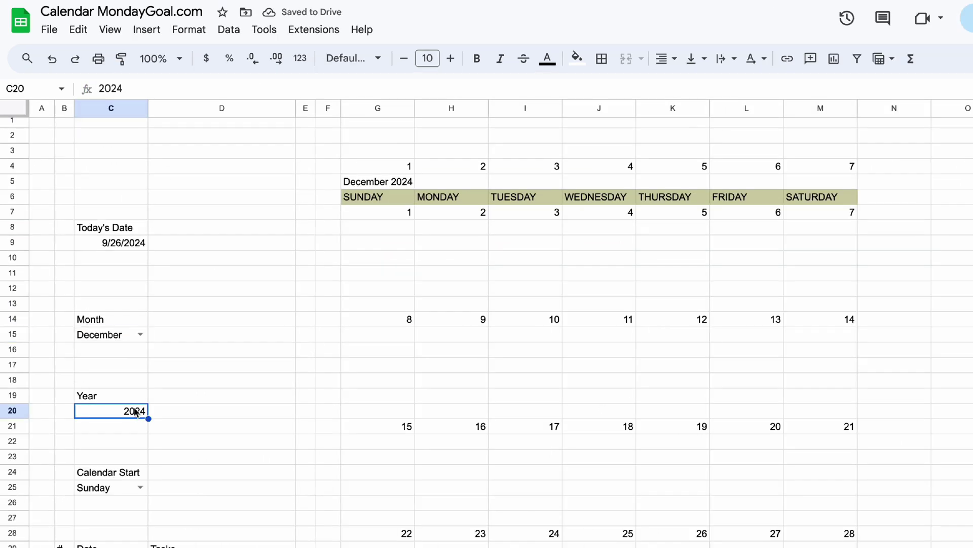
# Test the calendar by setting the year in C20 to 2025 and back to 2024
pyautogui.doubleClick(135, 412)
pyautogui.write('2025')
pyautogui.press('Return')
pyautogui.doubleClick(136, 414)
pyautogui.write('2024')
pyautogui.press('Return')
# Start a FILTER formula in G8 with the task range D30:D70
pyautogui.scroll(-2, 288, 417)
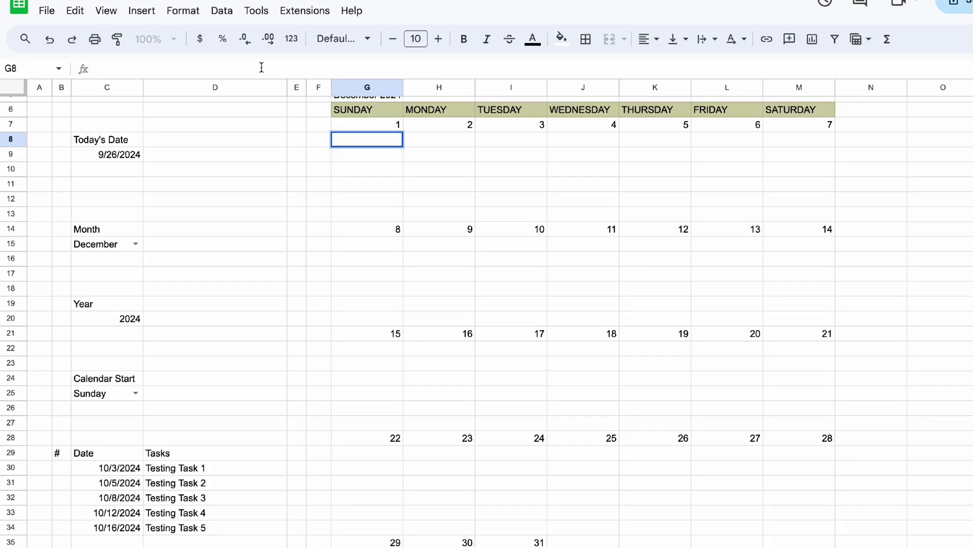
pyautogui.write('=FILTER(')
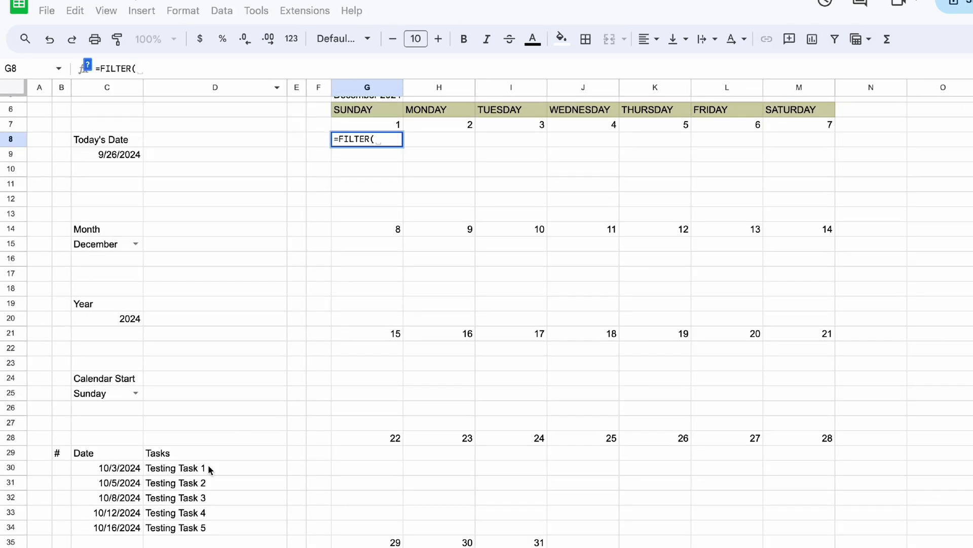
pyautogui.click(208, 467)
pyautogui.write(':')
pyautogui.scroll(-8, 231, 482)
pyautogui.scroll(-5, 230, 481)
pyautogui.click(196, 494)
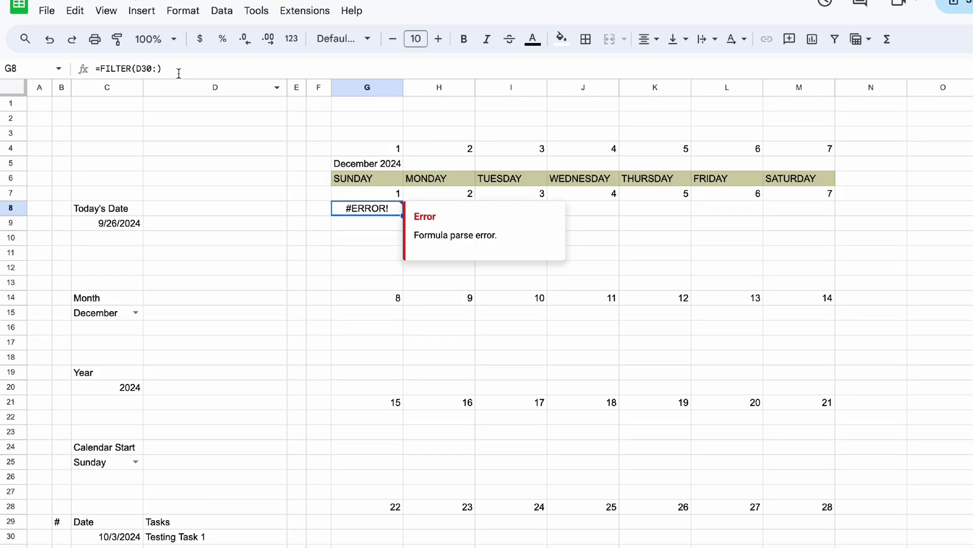
pyautogui.write('D70, ')
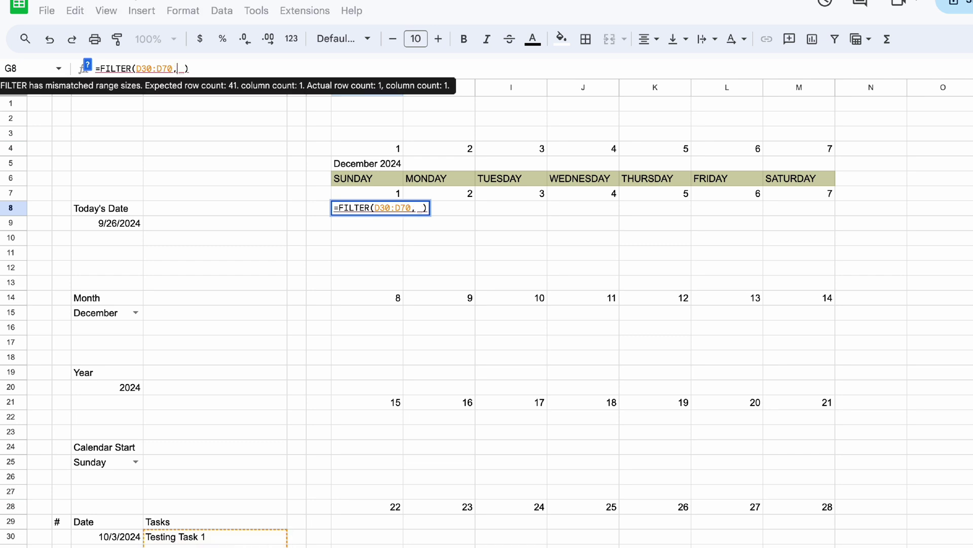
# Add the condition Day(C30:C70)=G7 to the G8 FILTER formula and begin a MONTH condition on C30:C70
pyautogui.write('Day(')
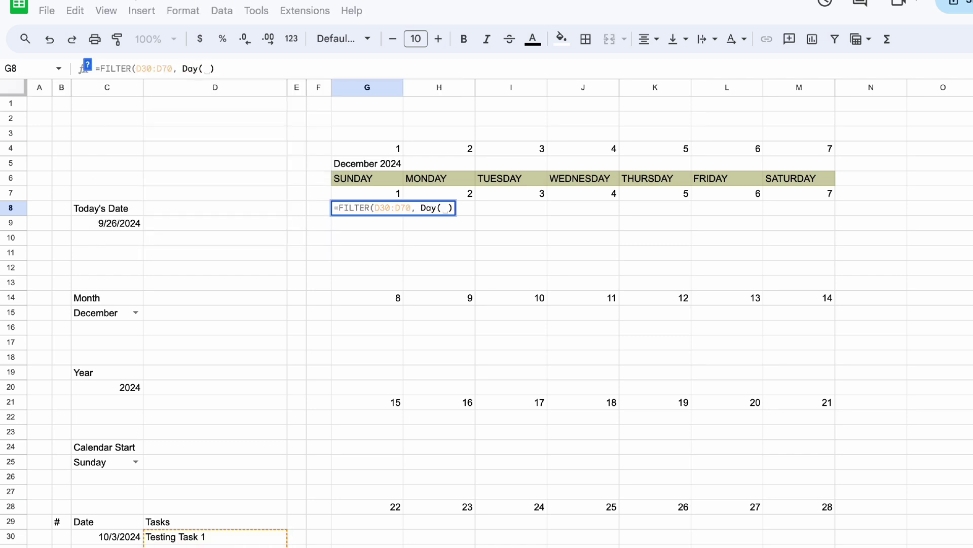
pyautogui.click(85, 539)
pyautogui.write(':C70)')
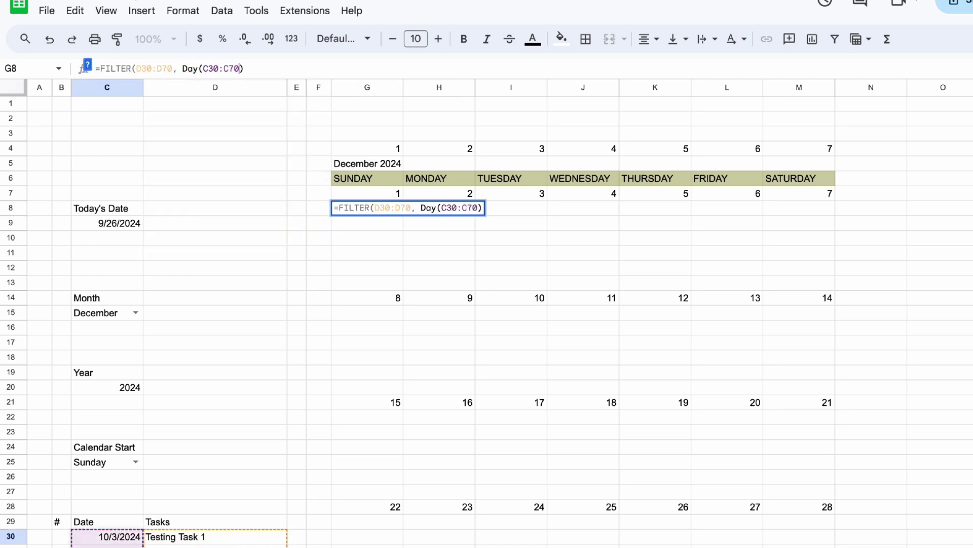
pyautogui.write('=')
pyautogui.click(349, 195)
pyautogui.write(', Mon')
pyautogui.press('Tab')
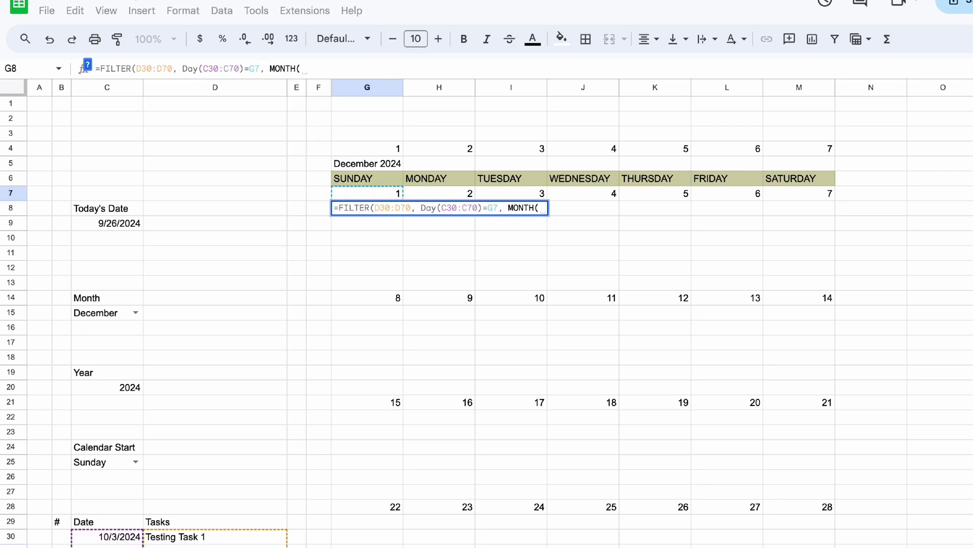
pyautogui.write('C30:C70')
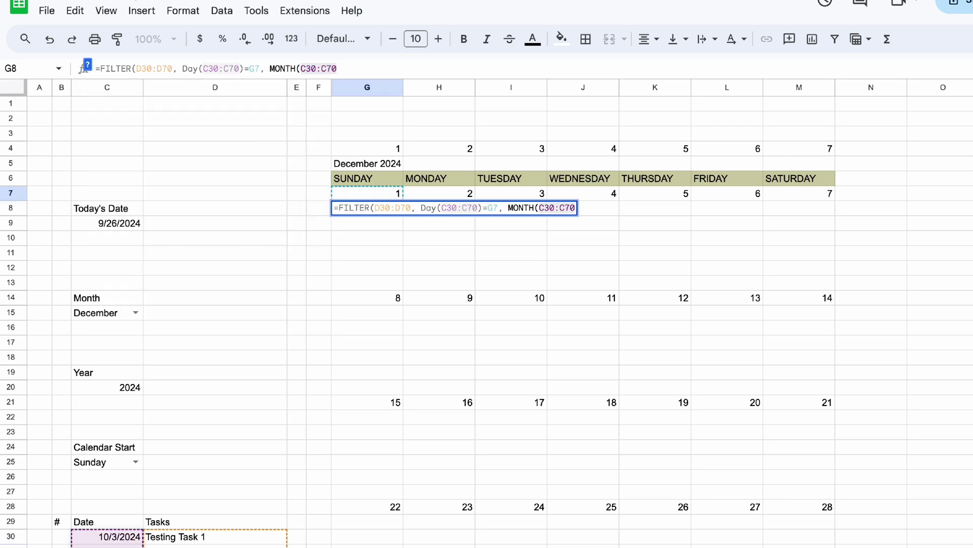
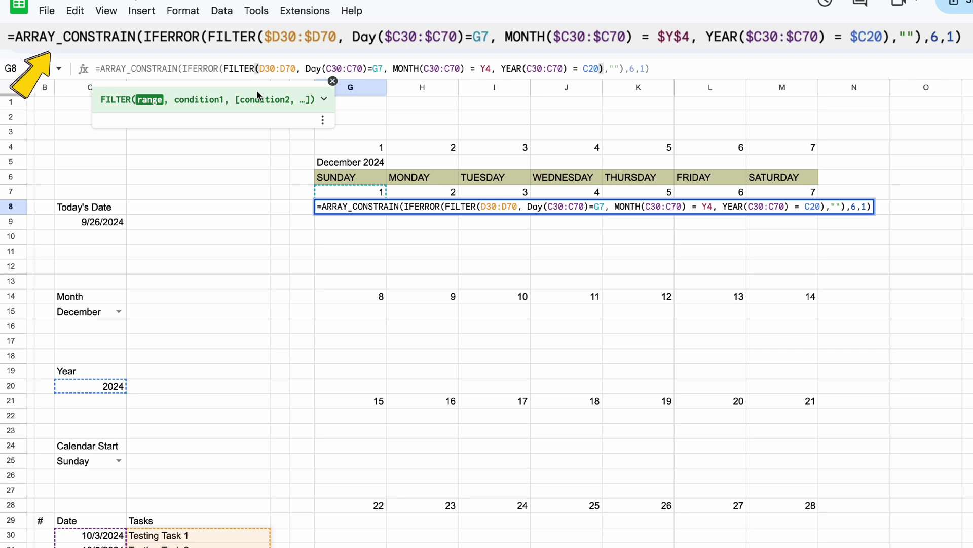
# Make the columns absolute in the G8 formula's task range and Day condition, giving $D30:$D70 and $C30:$C70
pyautogui.write('$')
pyautogui.press('Right')
pyautogui.press('Right')
pyautogui.press('Right')
pyautogui.press('Right')
pyautogui.write('$')
pyautogui.press('Right')
pyautogui.press('Right')
pyautogui.press('Right')
pyautogui.press('Right')
pyautogui.press('Right')
pyautogui.press('Right')
pyautogui.press('Right')
pyautogui.press('Right')
pyautogui.press('Right')
pyautogui.write('$')
pyautogui.press('Right')
pyautogui.press('Right')
pyautogui.press('Right')
pyautogui.press('Right')
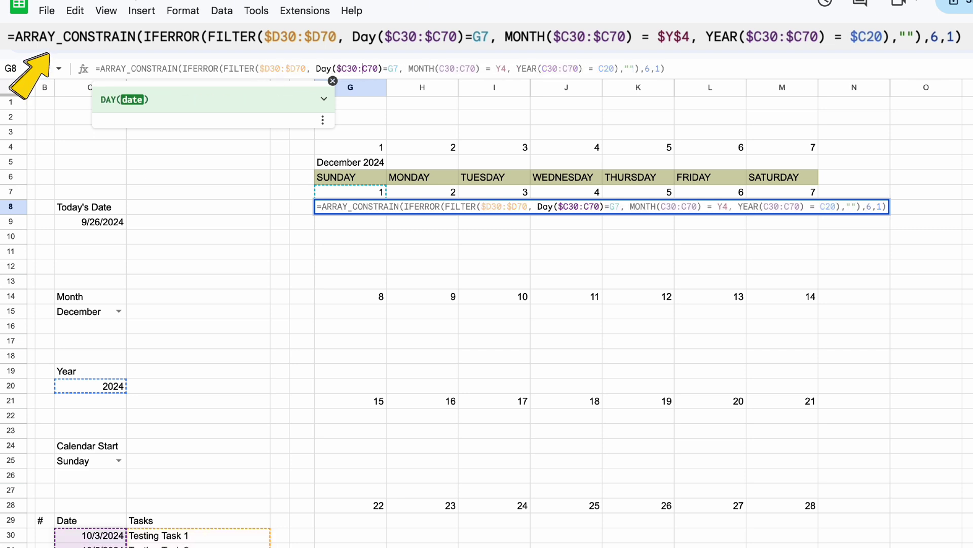
pyautogui.write('$')
# Lock the references of the G8 formula's MONTH condition as $C30:$C70 and $Y$4
pyautogui.press('Right')
pyautogui.press('Right')
pyautogui.press('Right')
pyautogui.press('Right')
pyautogui.press('Right')
pyautogui.press('Right')
pyautogui.press('Right')
pyautogui.press('Right')
pyautogui.press('Right')
pyautogui.press('Right')
pyautogui.press('Right')
pyautogui.press('Right')
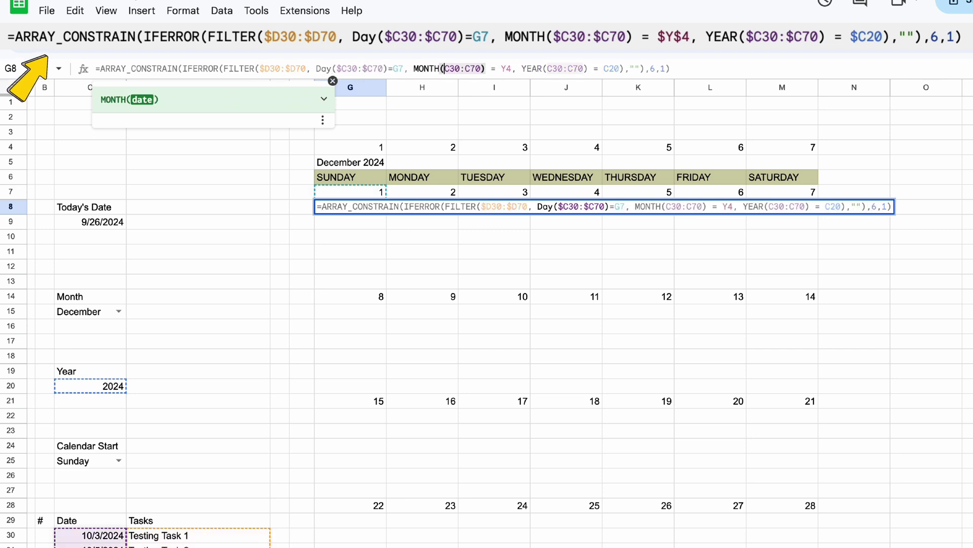
pyautogui.write('$')
pyautogui.press('Right')
pyautogui.press('Right')
pyautogui.press('Right')
pyautogui.press('Right')
pyautogui.press('Right')
pyautogui.press('Right')
pyautogui.press('Right')
pyautogui.press('Right')
pyautogui.press('Right')
pyautogui.write('$')
# Lock the YEAR condition's references in G8 as $C30:$C70 and $C20 and commit the formula
pyautogui.press('Right')
pyautogui.press('Right')
pyautogui.press('Right')
pyautogui.press('Right')
pyautogui.press('Right')
pyautogui.press('Right')
pyautogui.press('Right')
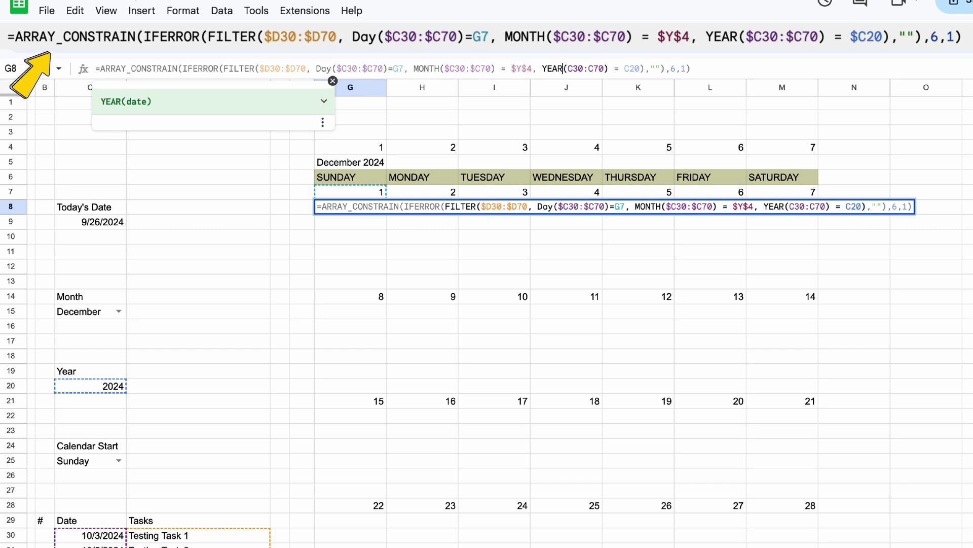
pyautogui.press('Right')
pyautogui.write('$')
pyautogui.press('Right')
pyautogui.press('Right')
pyautogui.press('Right')
pyautogui.press('Right')
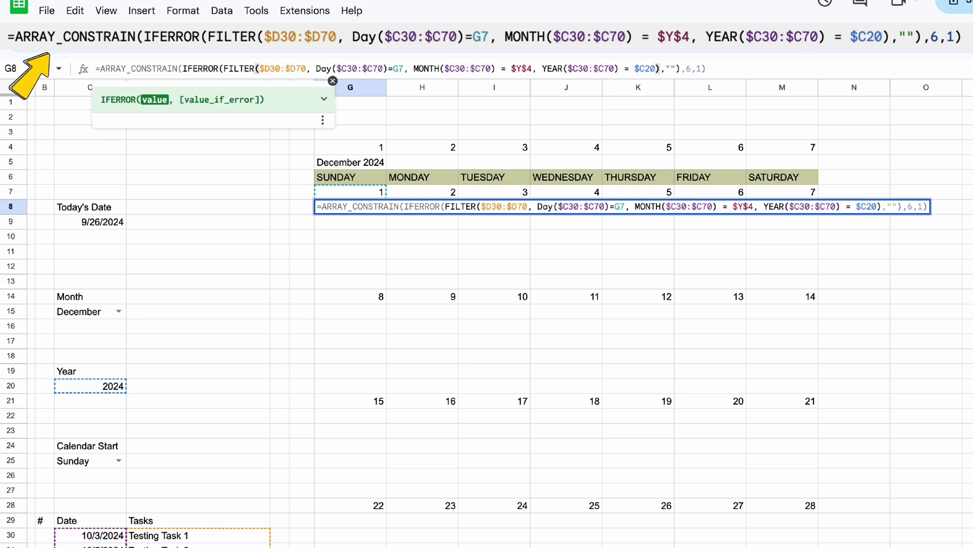
pyautogui.press('Return')
# Fill the G8 task formula across to M8 and set the Month in C15 to October
pyautogui.click(376, 211)
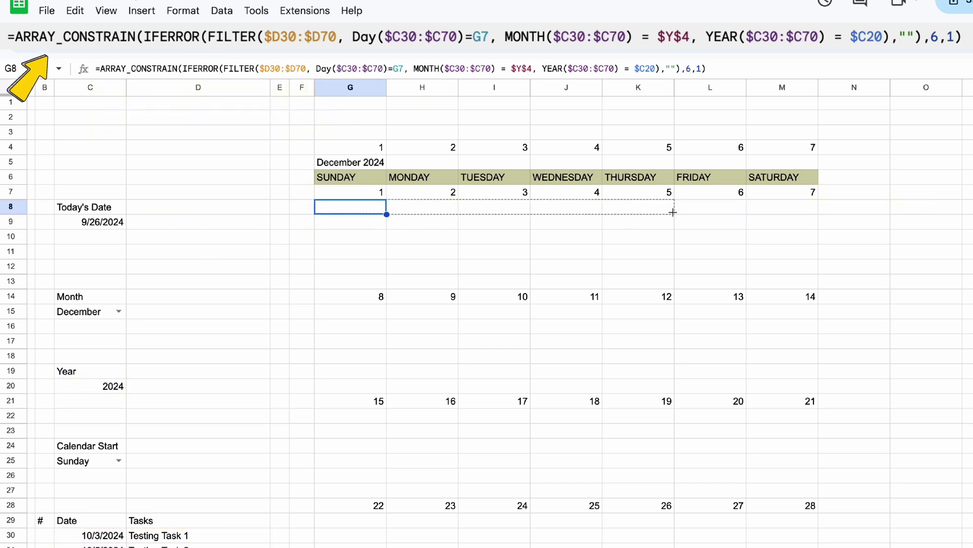
pyautogui.moveTo(673, 212); pyautogui.dragTo(785, 213)
pyautogui.click(119, 311)
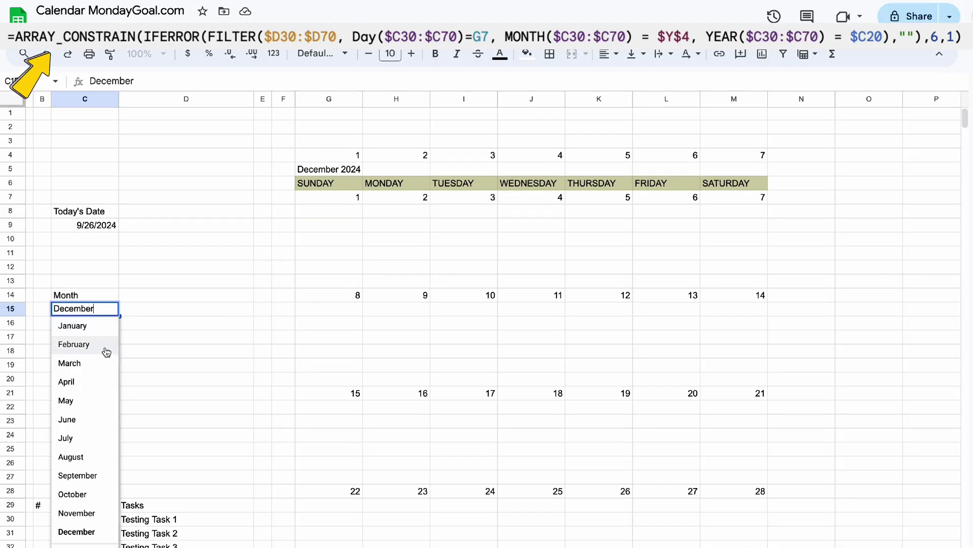
pyautogui.click(72, 494)
pyautogui.scroll(-1, 227, 492)
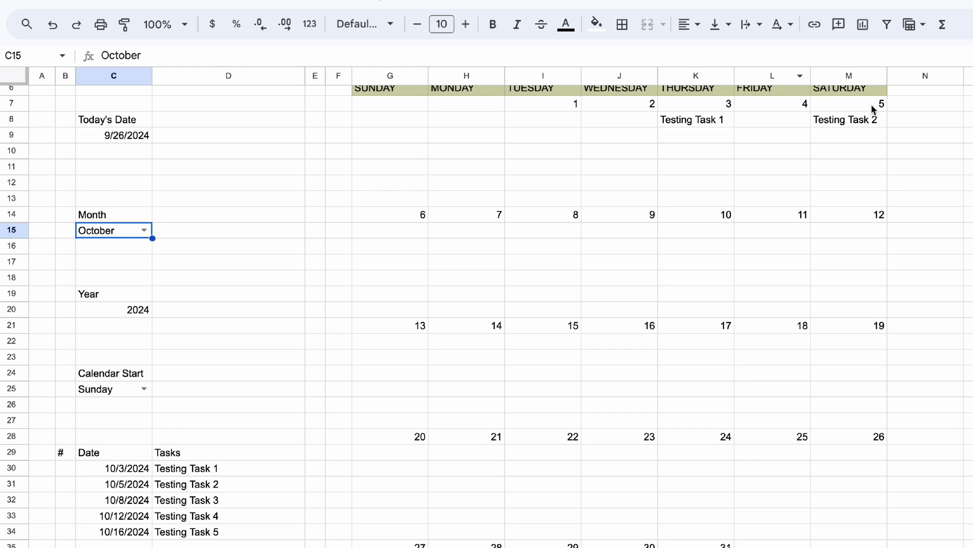
# Copy the M8 formula into G15 and replace its M7 reference with G14
pyautogui.click(874, 110)
pyautogui.tripleClick(453, 51)
pyautogui.press('super+c')
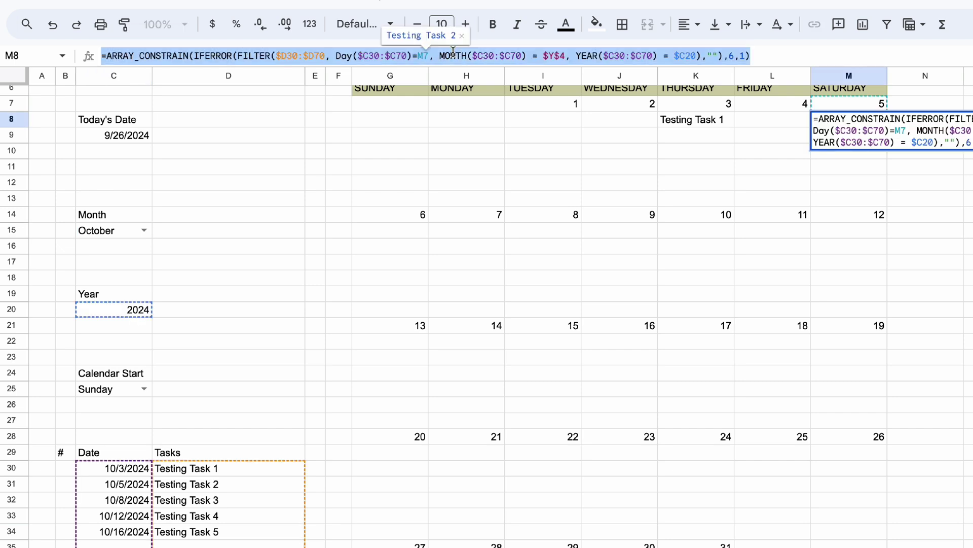
pyautogui.click(395, 235)
pyautogui.click(365, 56)
pyautogui.press('super+v')
pyautogui.click(428, 55)
pyautogui.press('BackSpace')
pyautogui.press('BackSpace')
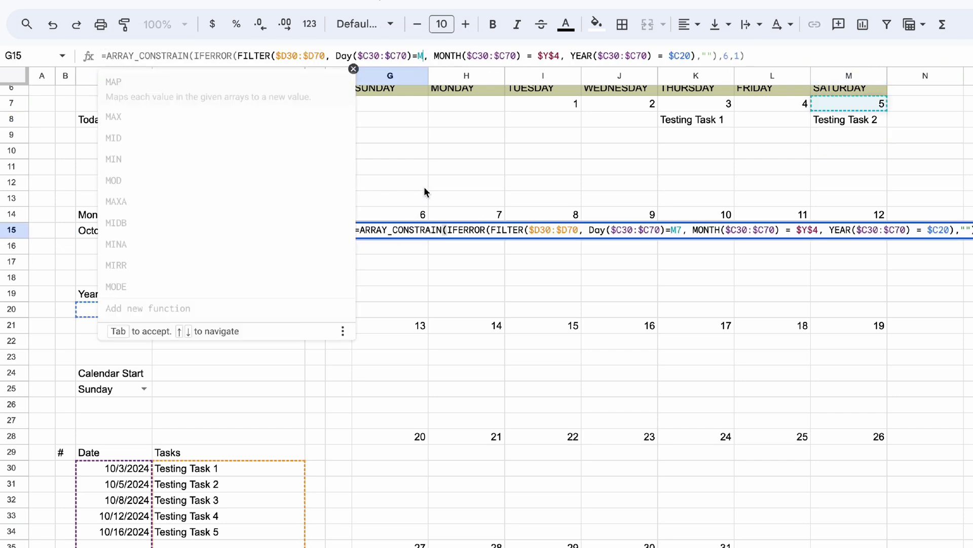
pyautogui.click(403, 215)
pyautogui.press('Return')
# Fill the G15 formula across the second calendar week to M15 and check the filled cells
pyautogui.click(409, 226)
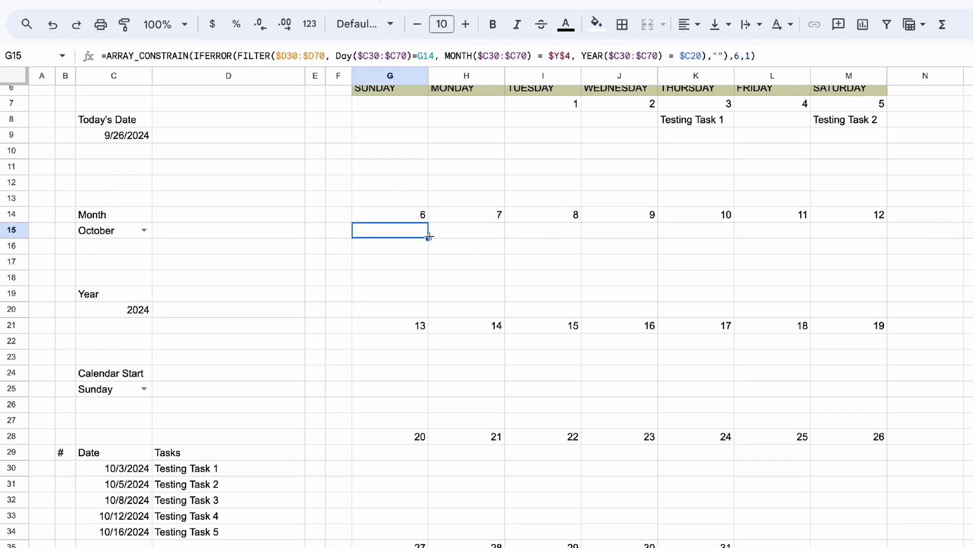
pyautogui.moveTo(461, 237); pyautogui.dragTo(861, 234)
pyautogui.click(472, 234)
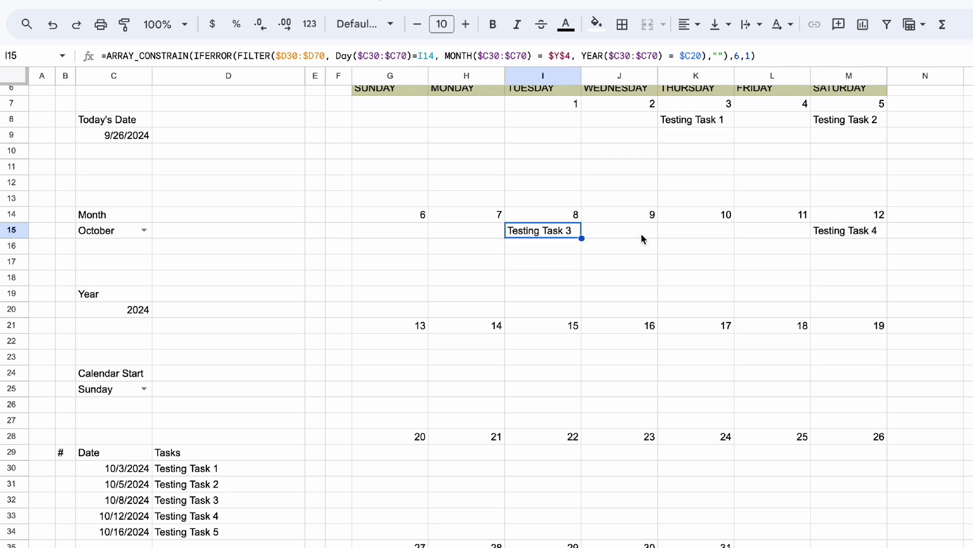
pyautogui.press('Right')
pyautogui.press('Right')
pyautogui.press('Right')
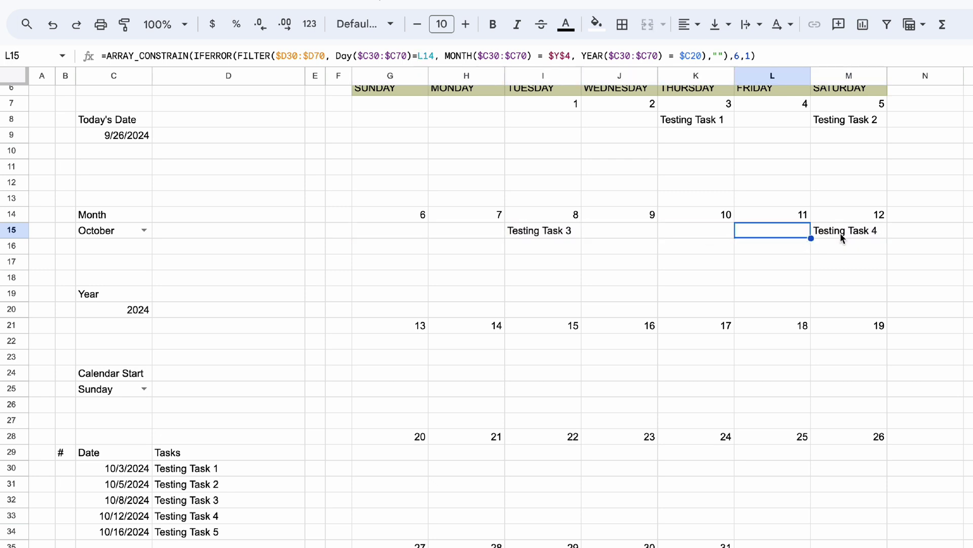
pyautogui.press('Right')
# Paste the copied task formula into G22 and replace its M7 reference with G21
pyautogui.click(409, 348)
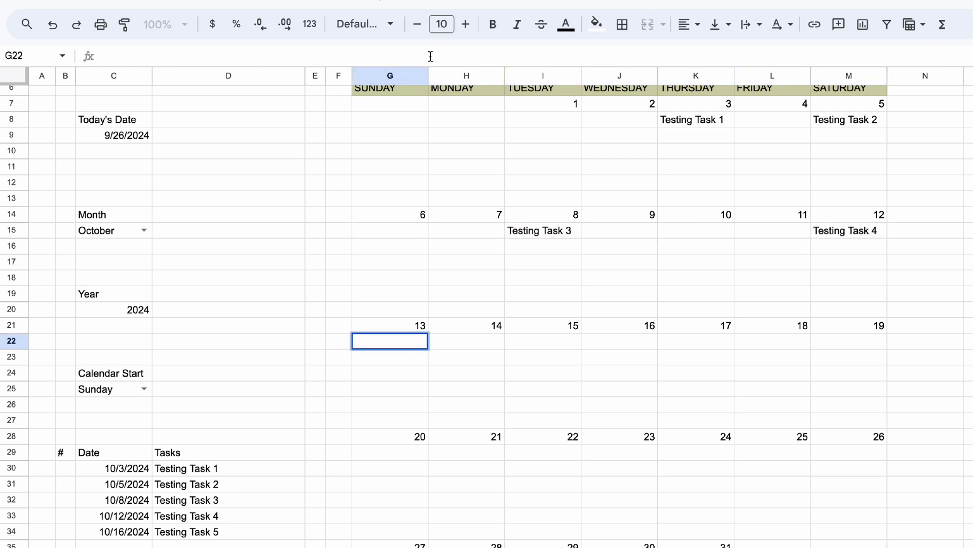
pyautogui.write('=ARRAY_CONSTRAIN(IFERROR(FILTER($D$30:$D$70, Day($C$30:$C$70)=M7, MONTH($C$30:$C$70) = $Y$4, YEAR($C$30:$C$70) = $C$20),""),6,1)')
pyautogui.doubleClick(423, 56)
pyautogui.press('BackSpace')
pyautogui.click(396, 328)
pyautogui.press('Return')
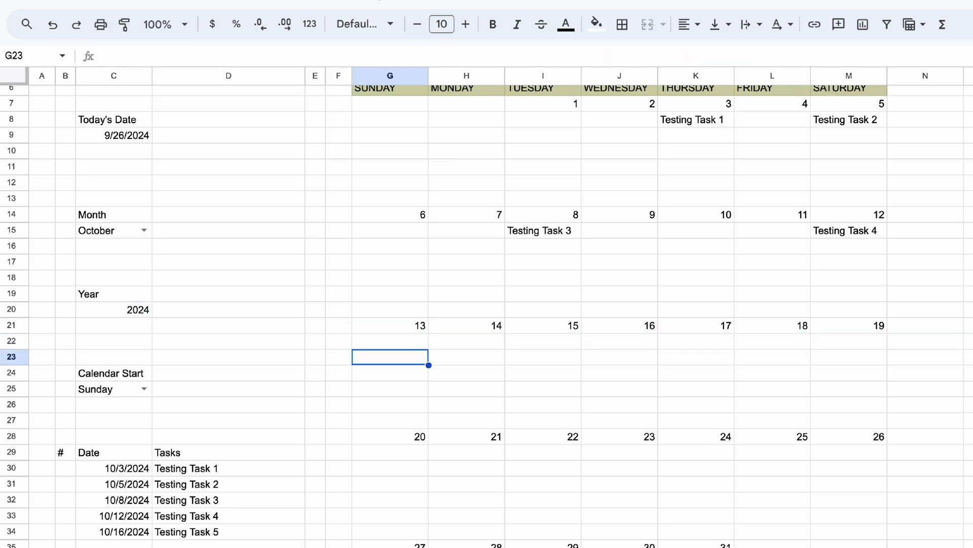
# Fill the G22 formula across the third calendar week to M22
pyautogui.press('Up')
pyautogui.moveTo(429, 350); pyautogui.dragTo(812, 363)
pyautogui.click(497, 374)
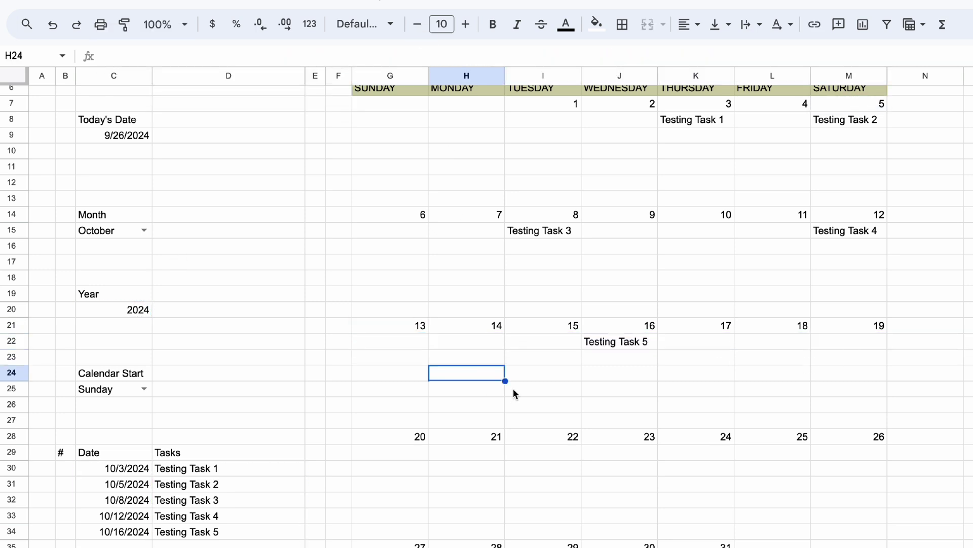
# Paste the copied task formula into G29 and replace its M7 reference with G28
pyautogui.scroll(-2, 513, 393)
pyautogui.click(390, 379)
pyautogui.press('super+v')
pyautogui.click(427, 55)
pyautogui.press('BackSpace')
pyautogui.press('BackSpace')
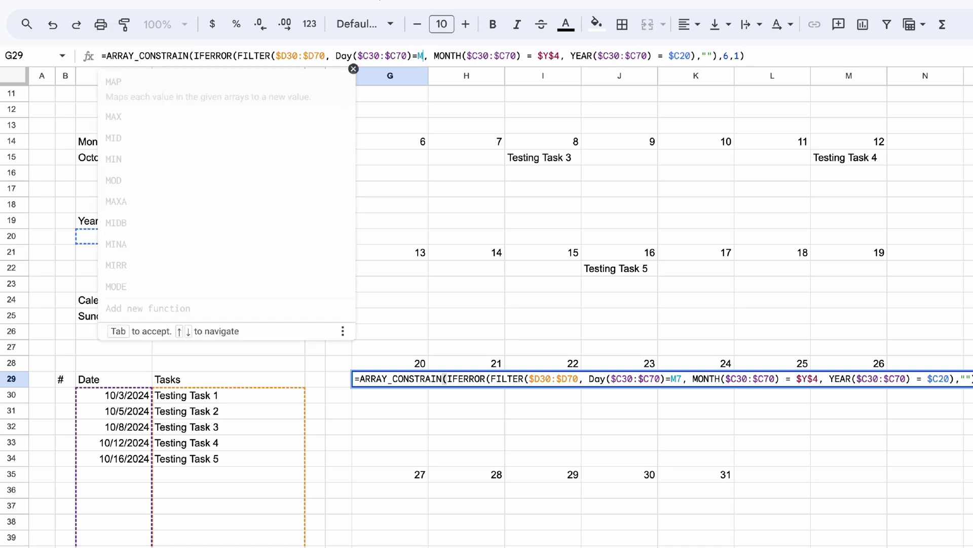
pyautogui.click(397, 365)
pyautogui.press('Return')
# Fill the G29 formula across the fourth calendar week to M29 and check the filled cells
pyautogui.press('Up')
pyautogui.moveTo(429, 386); pyautogui.dragTo(849, 386)
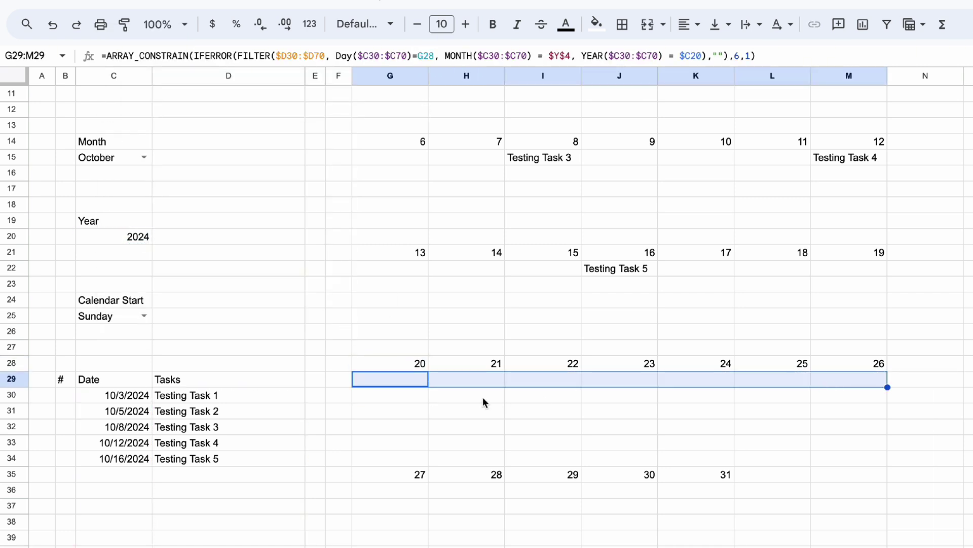
pyautogui.click(428, 382)
pyautogui.press('Right')
pyautogui.press('Right')
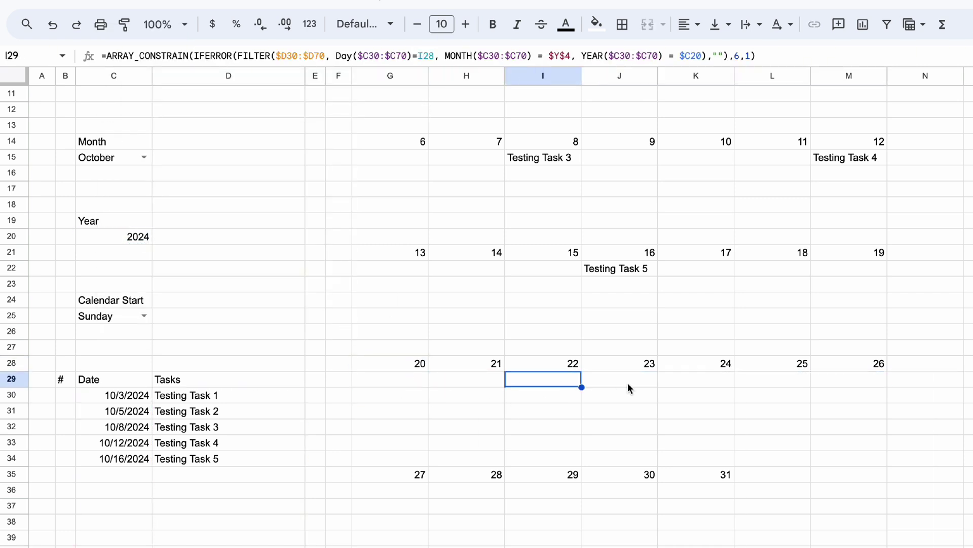
pyautogui.press('Right')
pyautogui.press('Right')
pyautogui.press('Right')
pyautogui.press('Right')
# Paste the copied task formula into G36 and replace its M7 reference with G35
pyautogui.click(391, 490)
pyautogui.click(318, 56)
pyautogui.press('super+v')
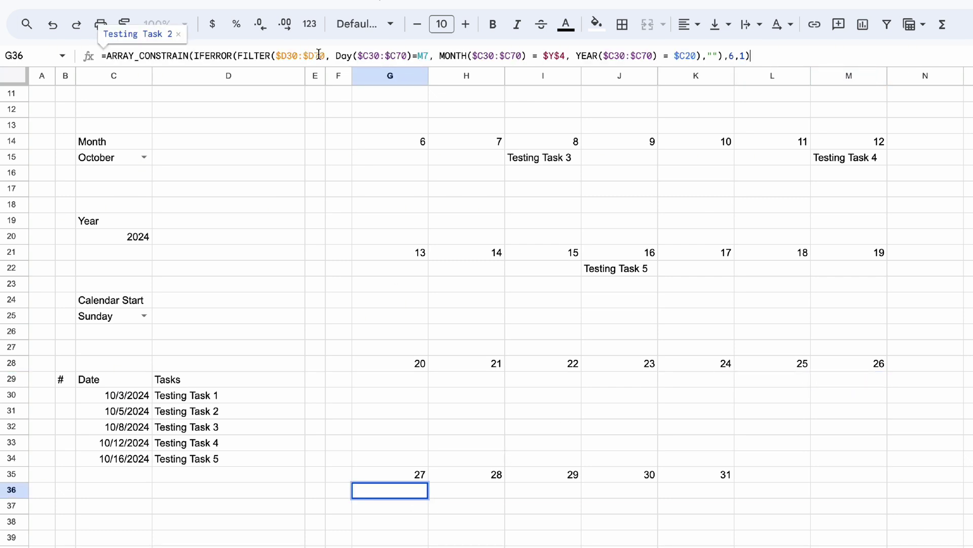
pyautogui.click(426, 55)
pyautogui.press('BackSpace')
pyautogui.press('BackSpace')
pyautogui.click(395, 475)
pyautogui.press('Return')
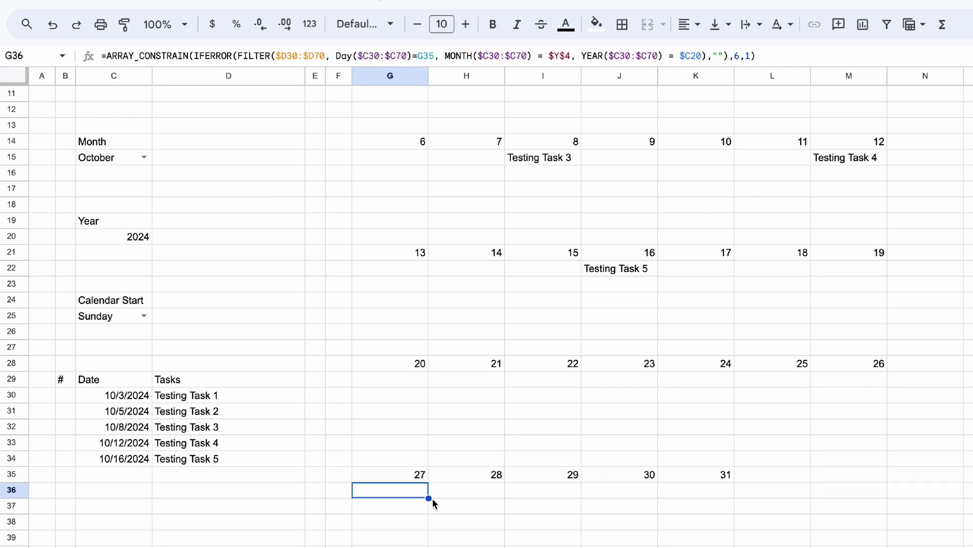
# Fill the G36 formula across the fifth calendar week to M36 and check the filled cells
pyautogui.moveTo(852, 504); pyautogui.dragTo(852, 504)
pyautogui.click(502, 495)
pyautogui.click(570, 495)
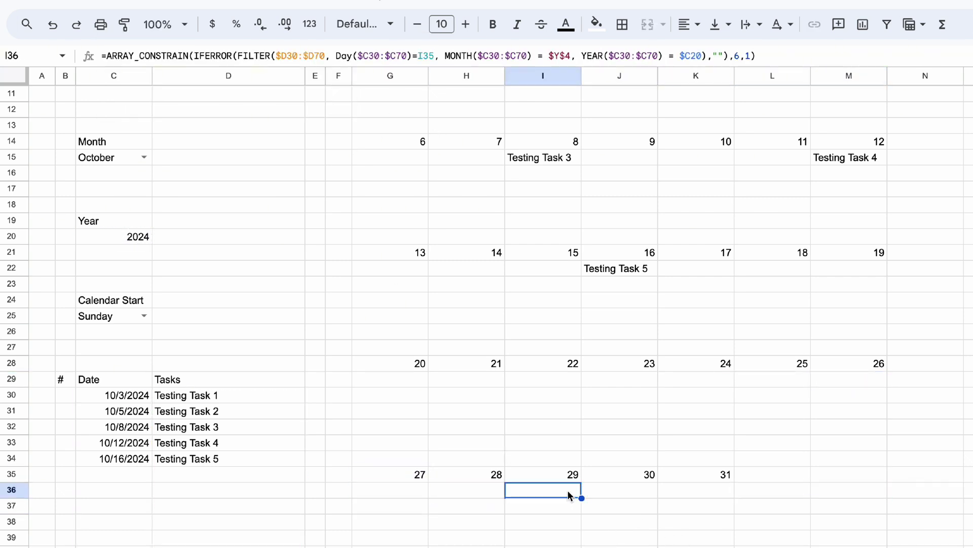
pyautogui.click(648, 500)
pyautogui.click(730, 495)
pyautogui.click(771, 497)
pyautogui.click(861, 499)
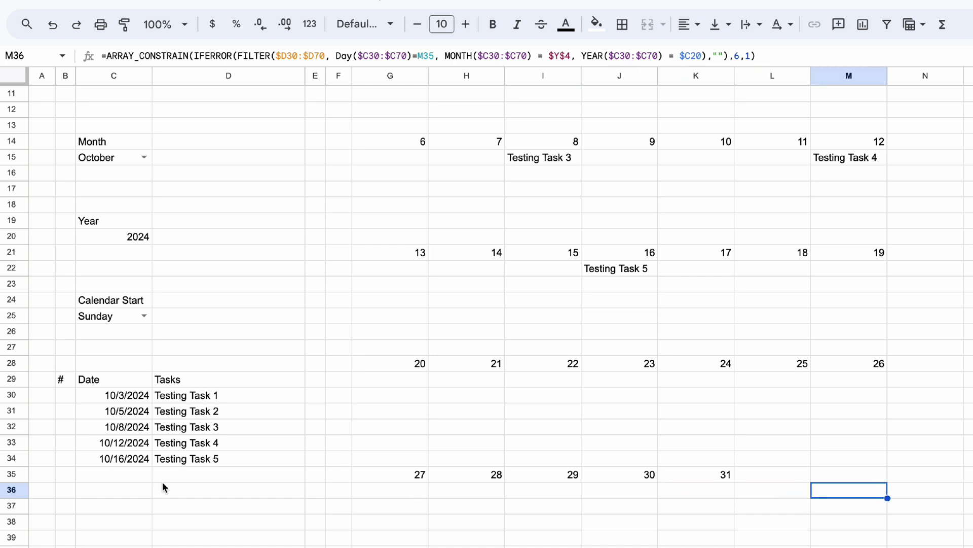
# Test the calendar by changing the date of Testing Task 5 to 10/19/2024 and 10/22/2024
pyautogui.doubleClick(115, 458)
pyautogui.click(181, 547)
pyautogui.click(386, 508)
pyautogui.scroll(-2, 386, 508)
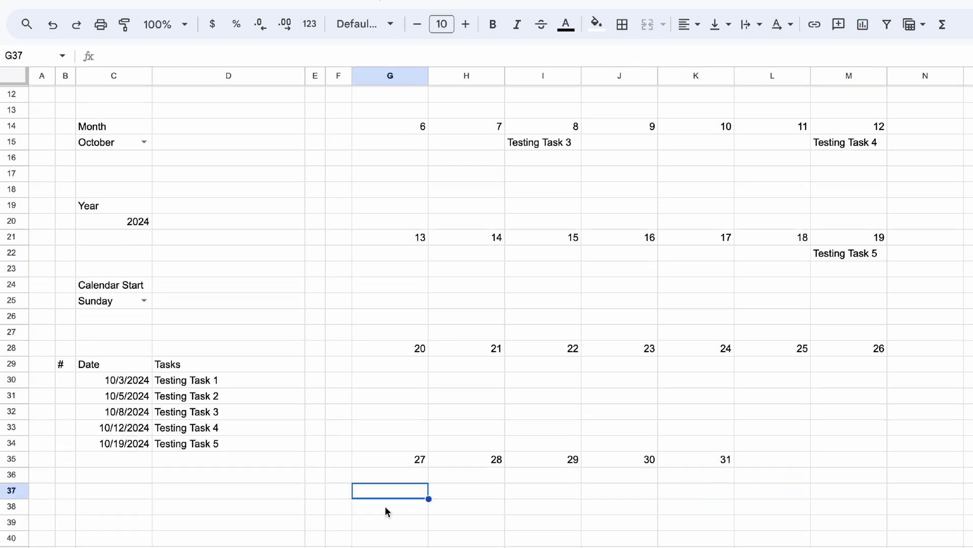
pyautogui.doubleClick(112, 375)
pyautogui.click(94, 507)
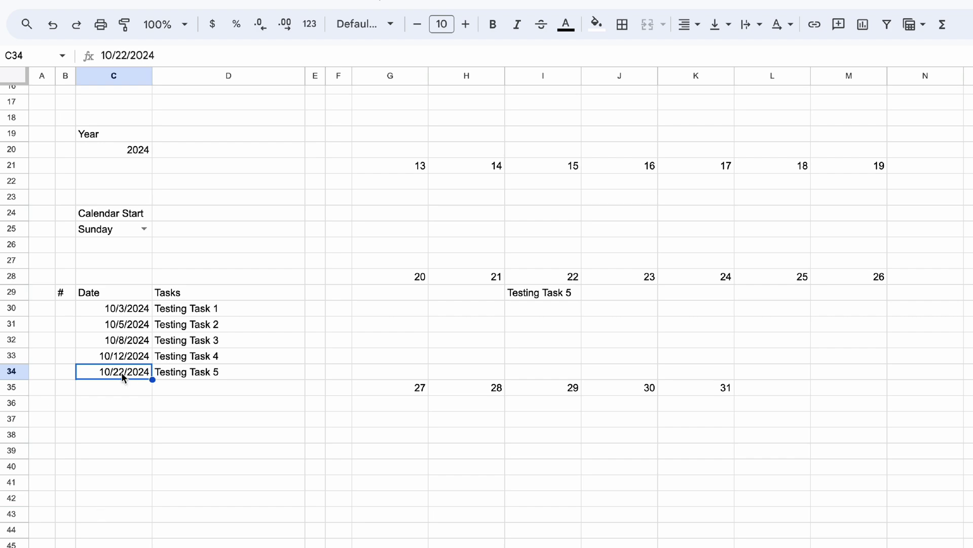
# Set the date of Testing Task 5 to 10/27/2024
pyautogui.doubleClick(123, 378)
pyautogui.click(113, 526)
pyautogui.doubleClick(117, 372)
pyautogui.click(137, 525)
pyautogui.doubleClick(117, 373)
pyautogui.click(44, 526)
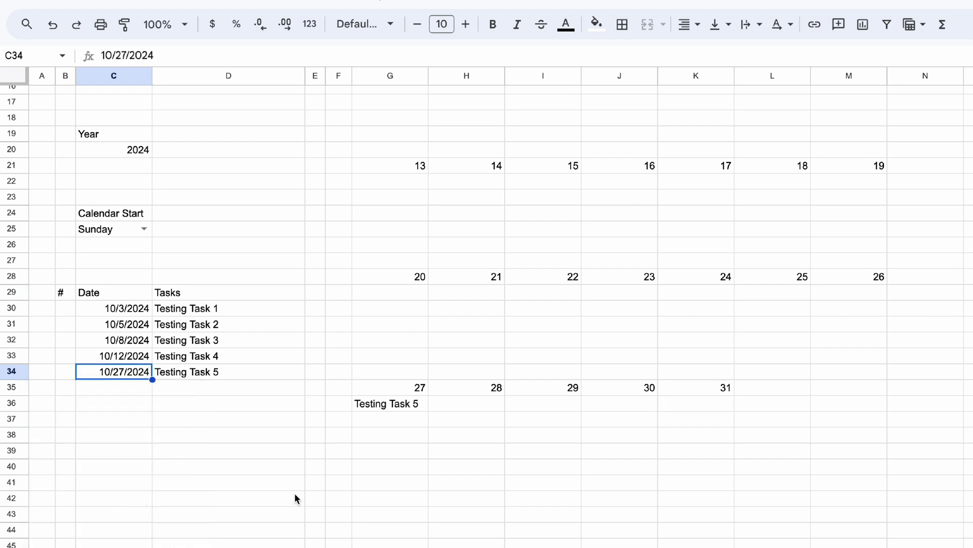
# Switch the month to November to check the calendar's tasks, and undo the month change
pyautogui.scroll(3, 297, 498)
pyautogui.click(139, 213)
pyautogui.click(100, 443)
pyautogui.scroll(2, 304, 419)
pyautogui.scroll(-2, 304, 419)
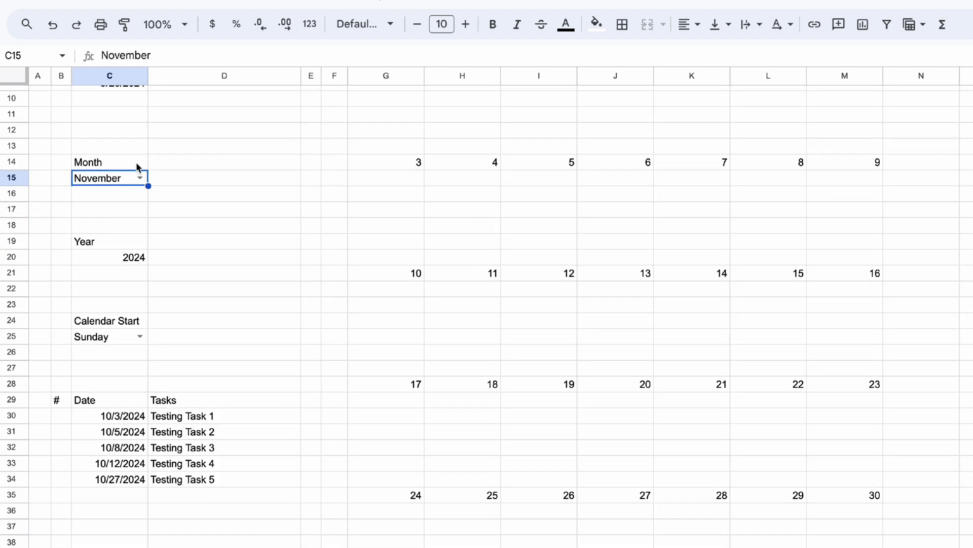
pyautogui.hotkey('ctrl', 'z')
pyautogui.scroll(3, 289, 394)
pyautogui.scroll(-4, 289, 394)
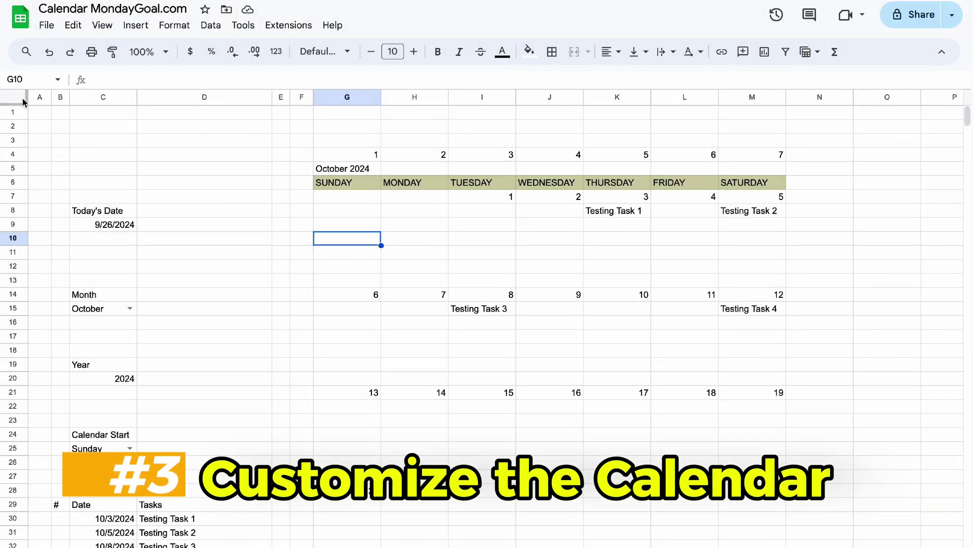
# Fill the entire sheet with the custom light pink color
pyautogui.click(15, 99)
pyautogui.click(529, 52)
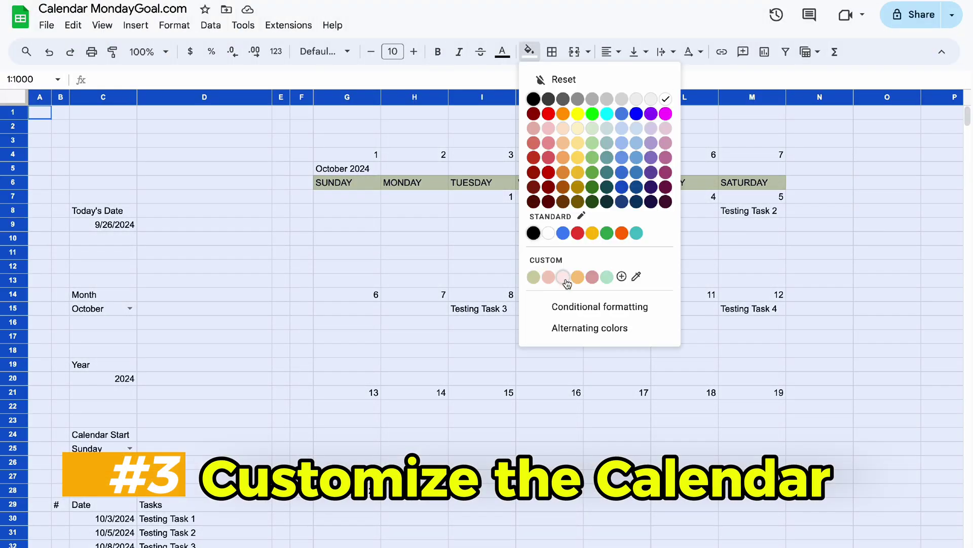
pyautogui.click(564, 279)
pyautogui.click(807, 328)
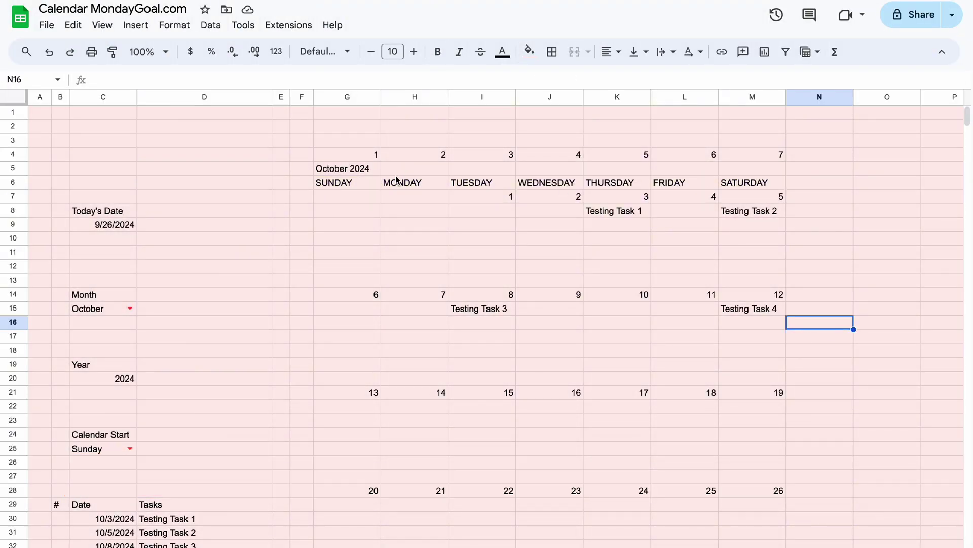
# Center the text in calendar columns G to M and set its font to Montserrat
pyautogui.click(340, 97)
pyautogui.keyDown('shift'); pyautogui.click(755, 97); pyautogui.keyUp('shift')
pyautogui.click(611, 51)
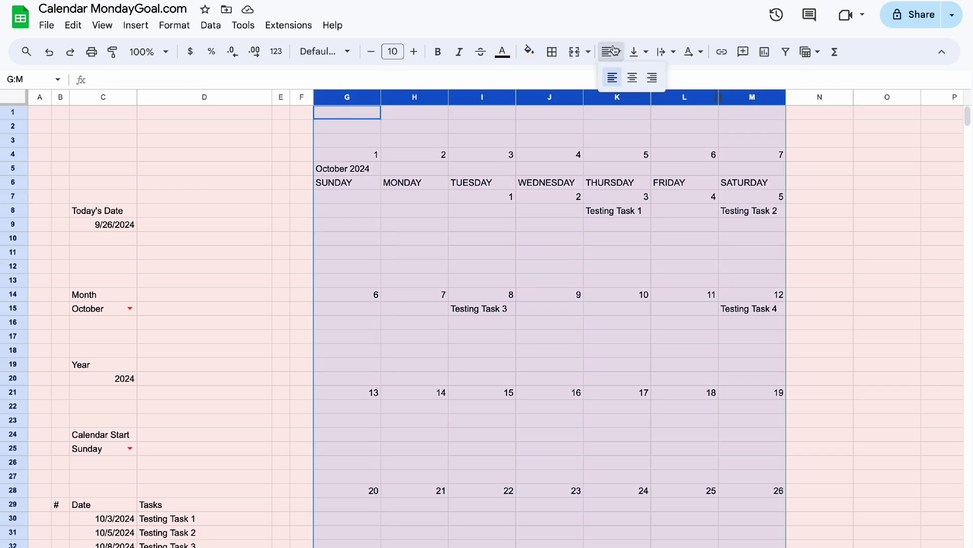
pyautogui.click(631, 78)
pyautogui.click(324, 52)
pyautogui.click(371, 190)
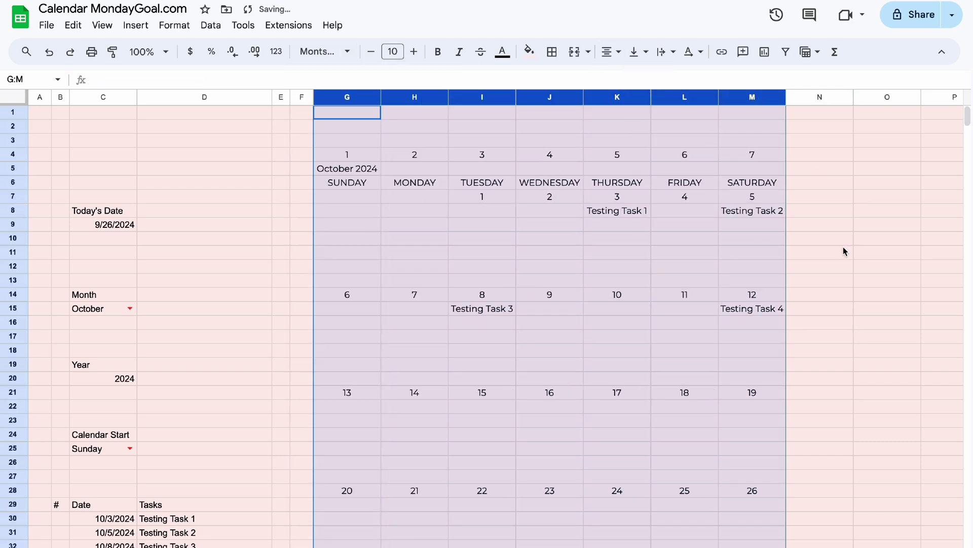
# Fill the weekday header G6:M6 with the custom olive green and make its text bold dark brown
pyautogui.moveTo(329, 183); pyautogui.dragTo(750, 183)
pyautogui.click(531, 51)
pyautogui.click(625, 279)
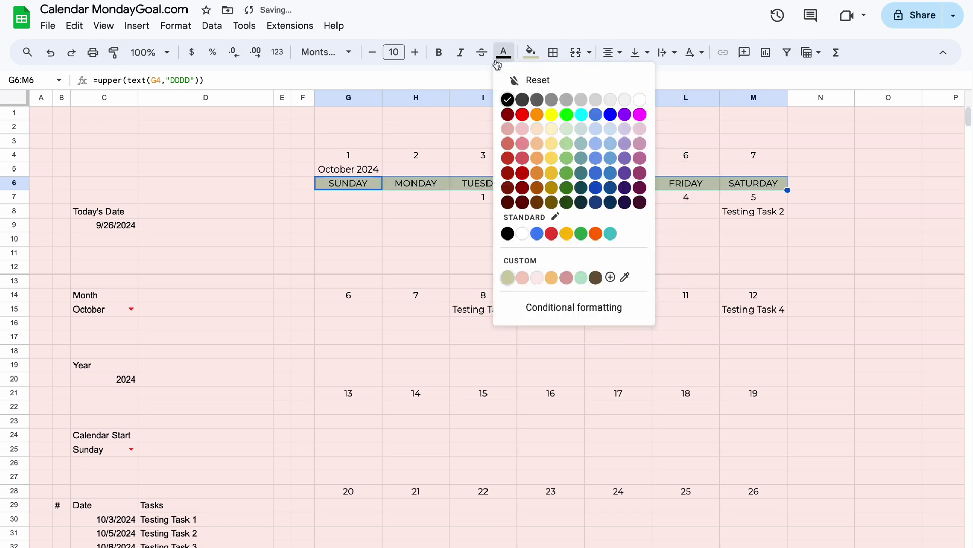
pyautogui.click(380, 253)
# Fill the calendar grid G7:M41 with the custom salmon pink color
pyautogui.scroll(-5, 364, 206)
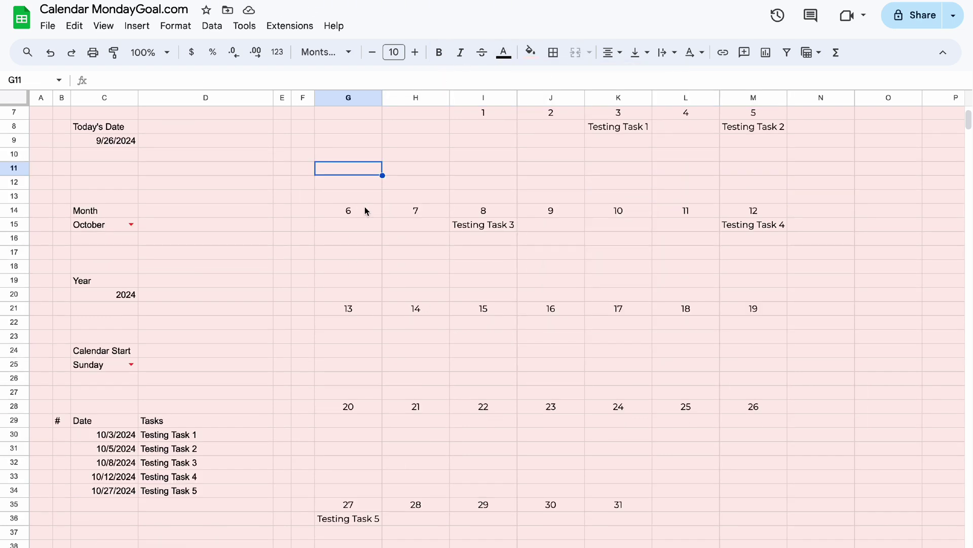
pyautogui.click(364, 458)
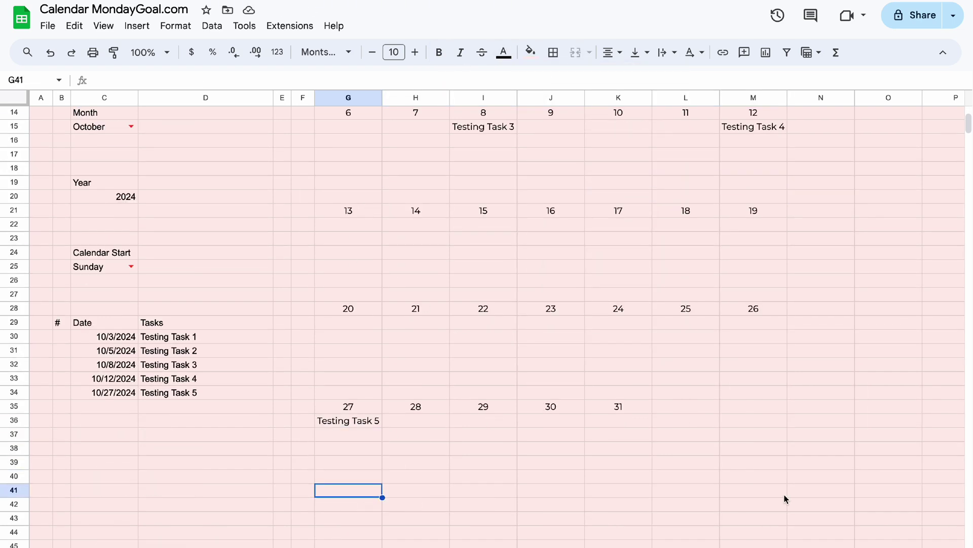
pyautogui.moveTo(755, 493); pyautogui.dragTo(342, 149)
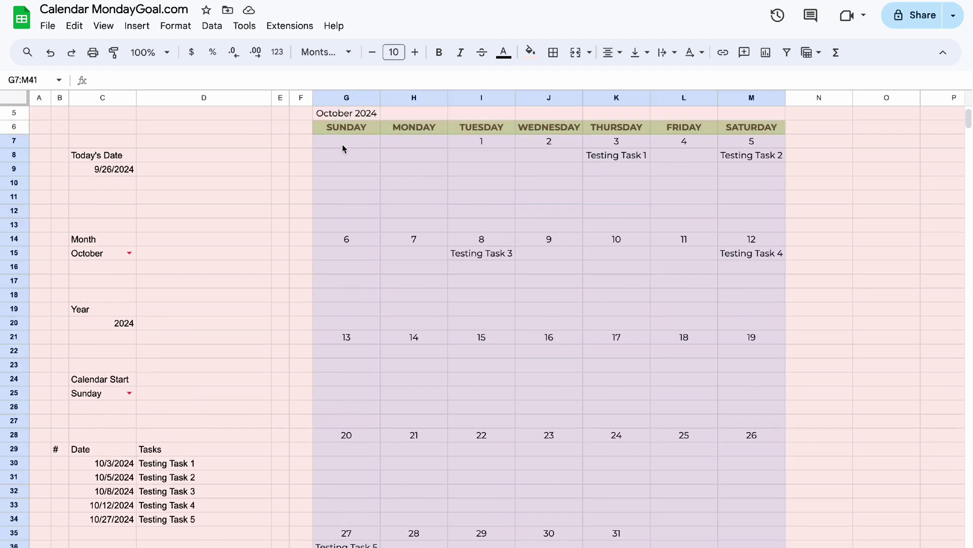
pyautogui.click(530, 52)
pyautogui.click(593, 277)
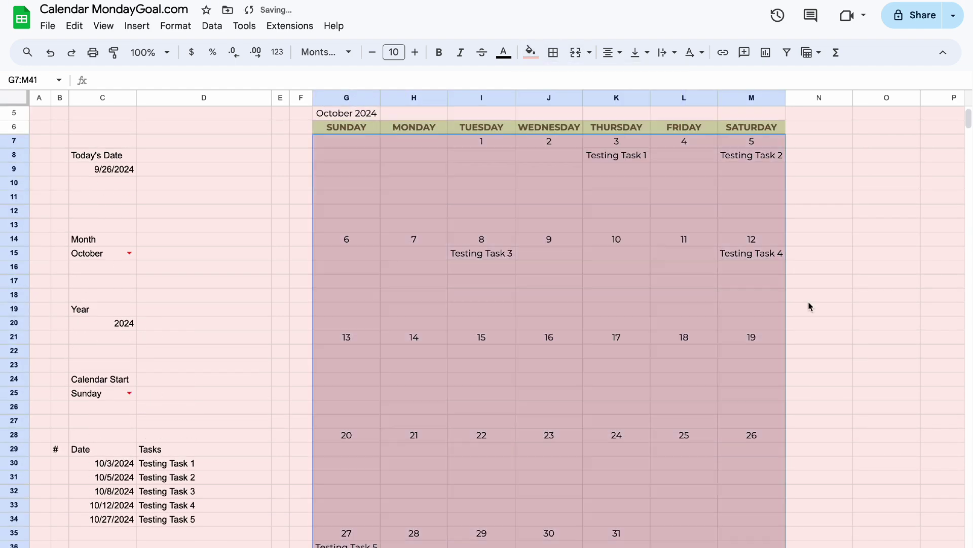
pyautogui.click(874, 299)
# Left-align the day numbers in rows 7, 14, 21, 28 and 35 of columns G to M and make them bold white
pyautogui.scroll(2, 889, 307)
pyautogui.moveTo(346, 197); pyautogui.dragTo(751, 197)
pyautogui.scroll(-1, 341, 254)
pyautogui.moveTo(342, 255); pyautogui.dragTo(750, 254)
pyautogui.scroll(-3, 750, 255)
pyautogui.moveTo(346, 226); pyautogui.dragTo(751, 227)
pyautogui.moveTo(347, 324); pyautogui.dragTo(751, 324)
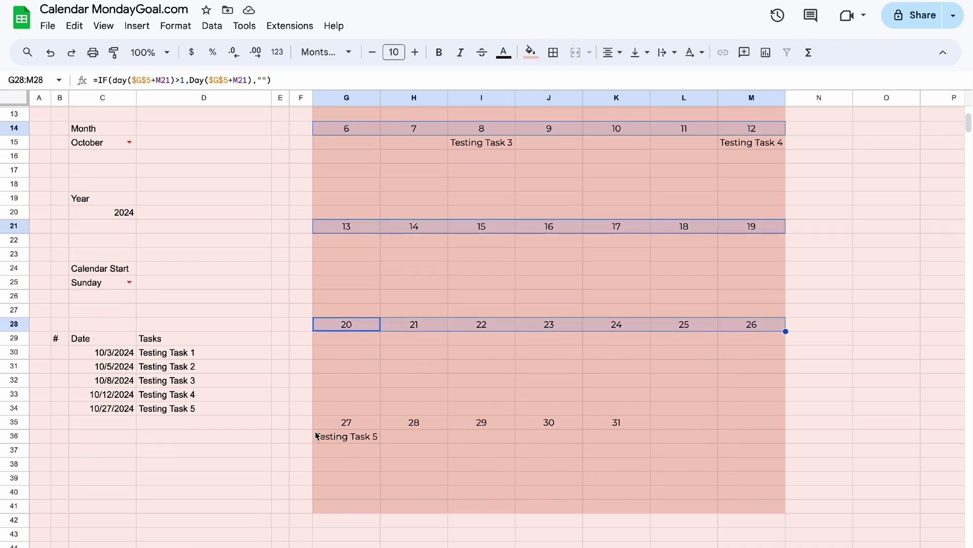
pyautogui.moveTo(346, 422); pyautogui.dragTo(745, 426)
pyautogui.scroll(4, 746, 436)
pyautogui.click(503, 52)
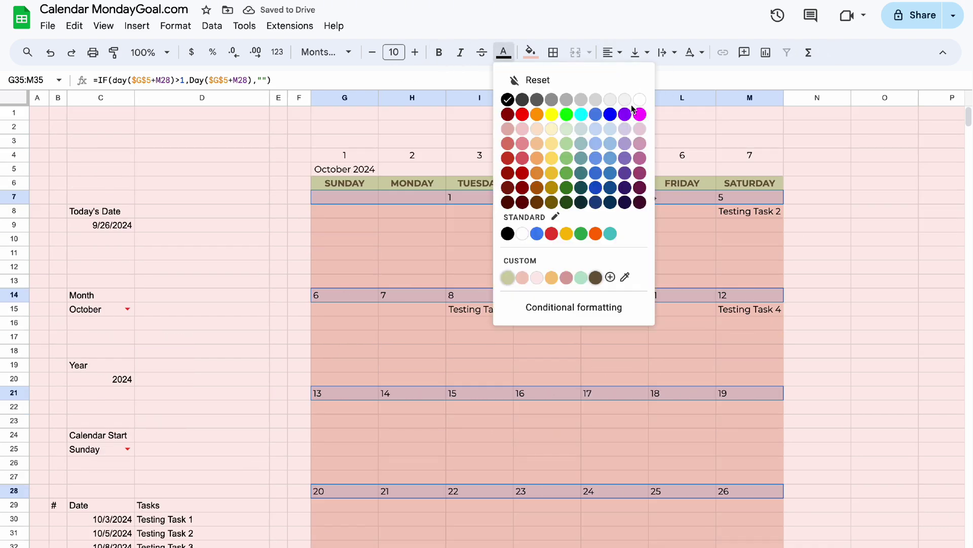
pyautogui.click(641, 98)
pyautogui.click(888, 310)
# Center the sidebar text and fill the Today's Date block C8:D9 with olive green
pyautogui.click(203, 379)
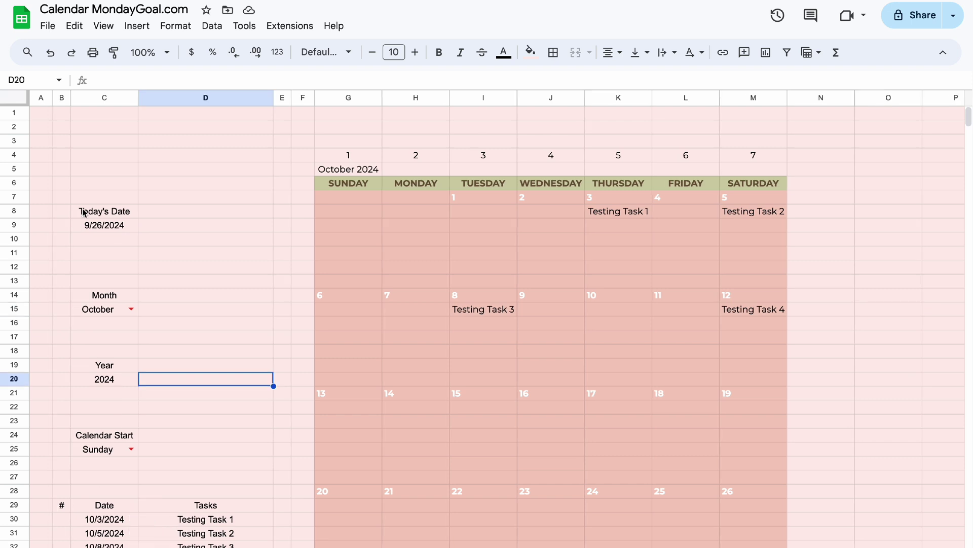
pyautogui.moveTo(102, 211); pyautogui.dragTo(213, 225)
pyautogui.click(531, 52)
pyautogui.click(536, 277)
pyautogui.click(195, 298)
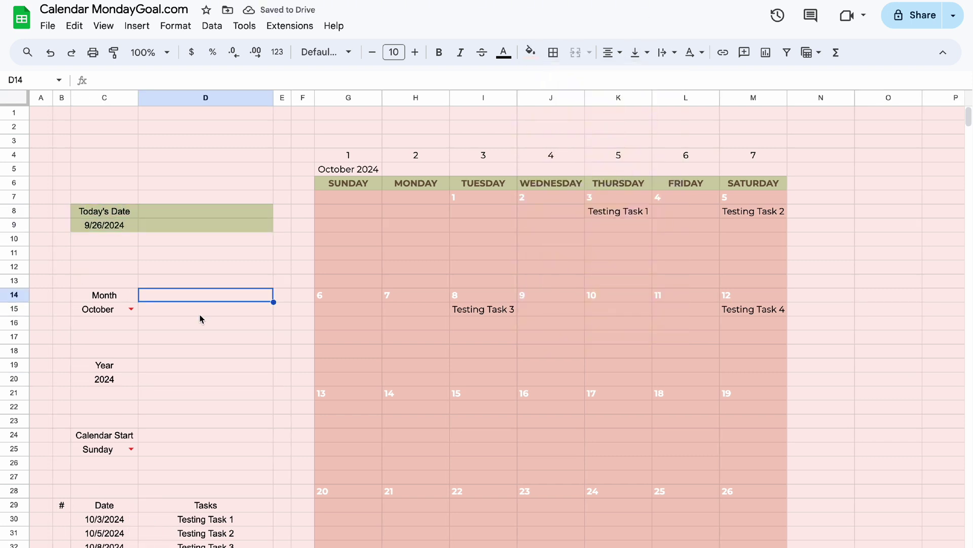
# Fill the sidebar B6:E28 with dusty rose and reapply olive green to C8:D9
pyautogui.scroll(-1, 200, 319)
pyautogui.moveTo(62, 485); pyautogui.dragTo(278, 181)
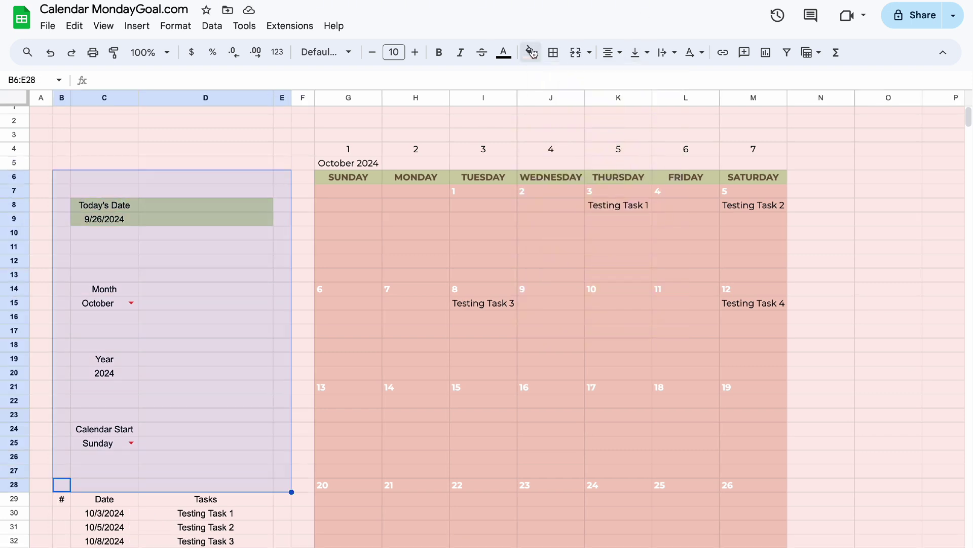
pyautogui.click(531, 52)
pyautogui.click(593, 277)
pyautogui.click(167, 135)
pyautogui.moveTo(107, 205); pyautogui.dragTo(213, 219)
pyautogui.click(530, 53)
pyautogui.click(535, 277)
# Fill the month, calendar start and year input cells C15, C25 and C20 with light pink
pyautogui.click(144, 307)
pyautogui.click(117, 303)
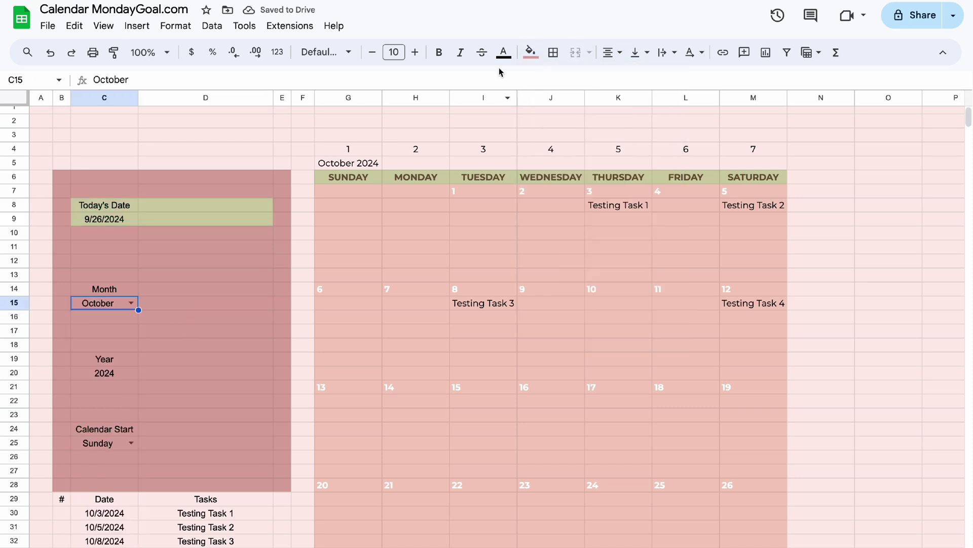
pyautogui.click(531, 52)
pyautogui.click(564, 278)
pyautogui.click(104, 442)
pyautogui.click(530, 52)
pyautogui.click(565, 278)
pyautogui.click(103, 372)
pyautogui.click(531, 53)
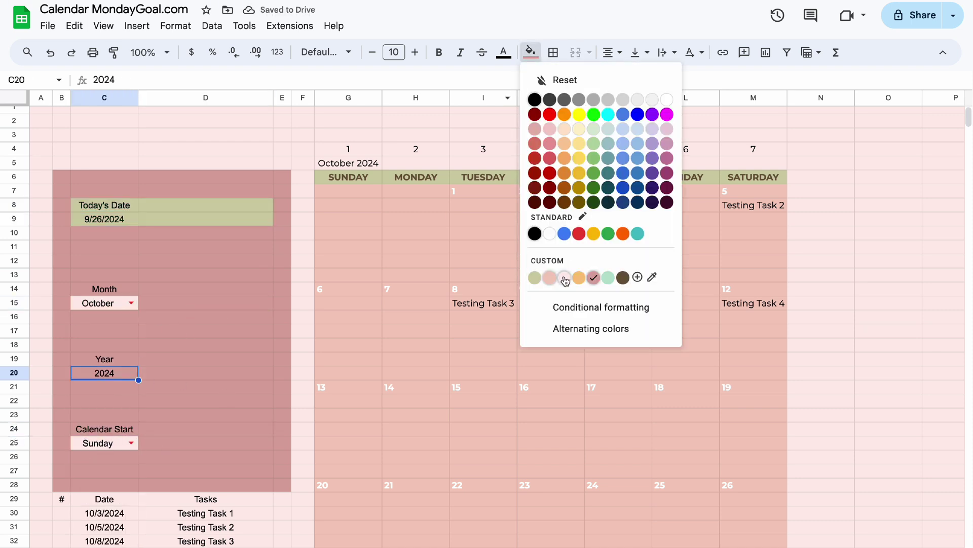
pyautogui.click(564, 278)
pyautogui.click(871, 295)
# Fill the task list area B29:E70 with salmon pink
pyautogui.scroll(-10, 871, 295)
pyautogui.moveTo(282, 540); pyautogui.dragTo(59, 152)
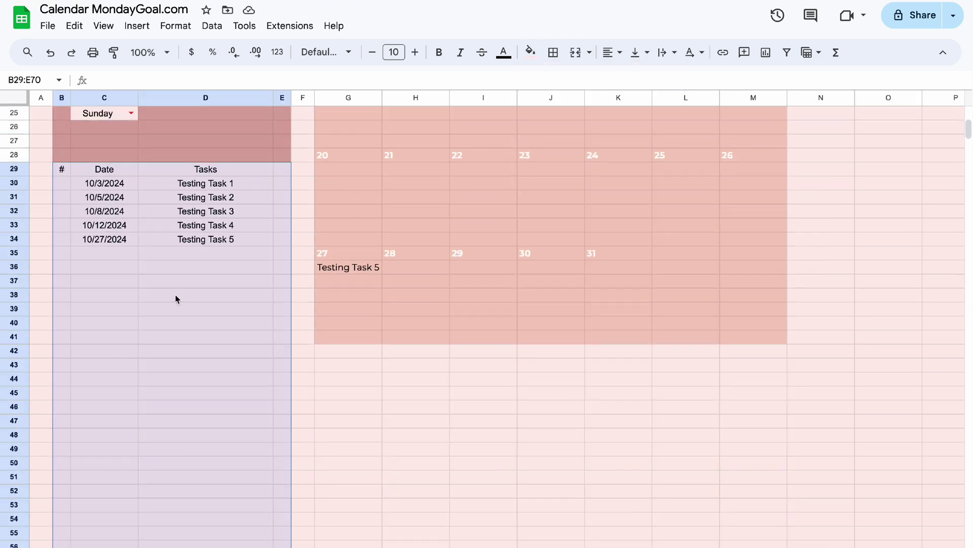
pyautogui.click(531, 53)
pyautogui.click(565, 278)
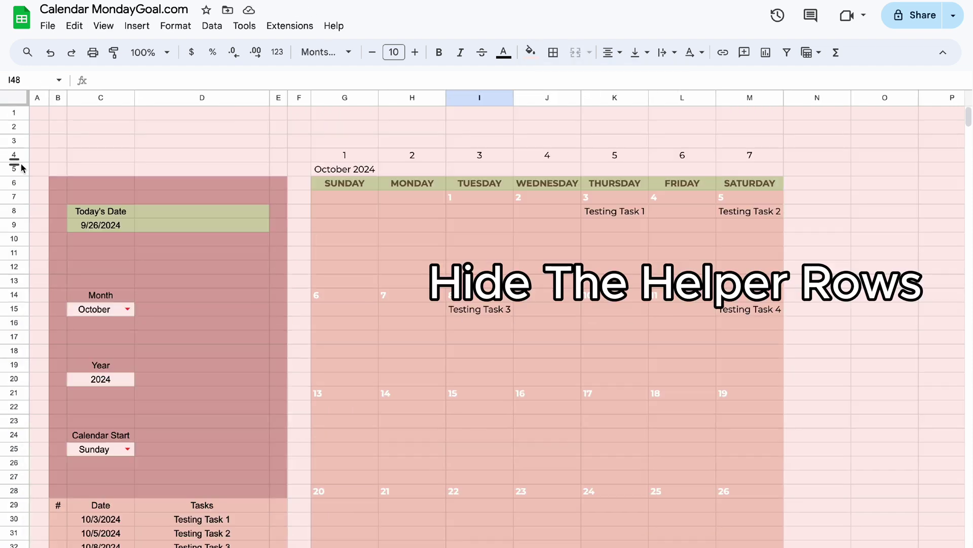
# Hide helper rows 4 and 5 above the weekday header
pyautogui.click(14, 155)
pyautogui.keyDown('shift'); pyautogui.click(15, 172); pyautogui.keyUp('shift')
pyautogui.rightClick(14, 172)
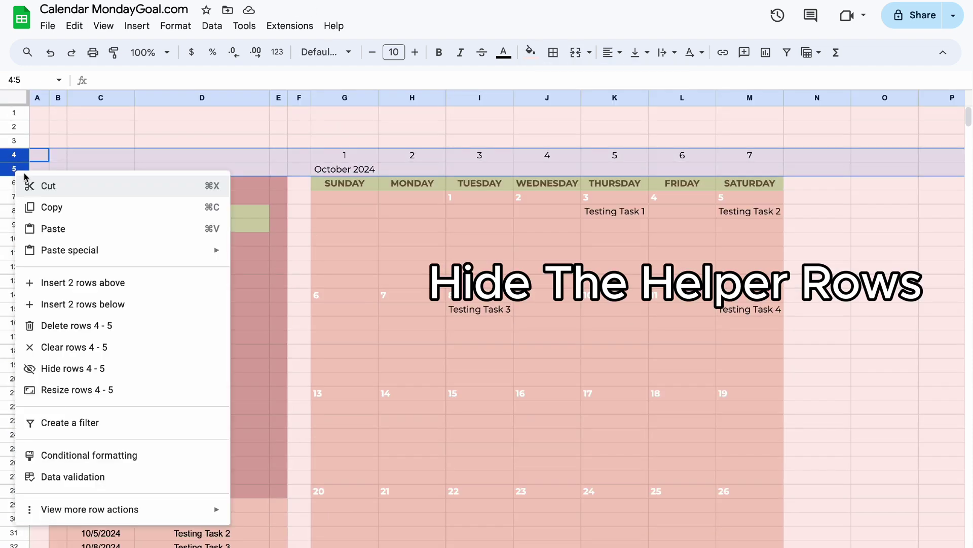
pyautogui.click(76, 367)
pyautogui.hscroll(15, 732, 322)
pyautogui.hscroll(-15, 731, 322)
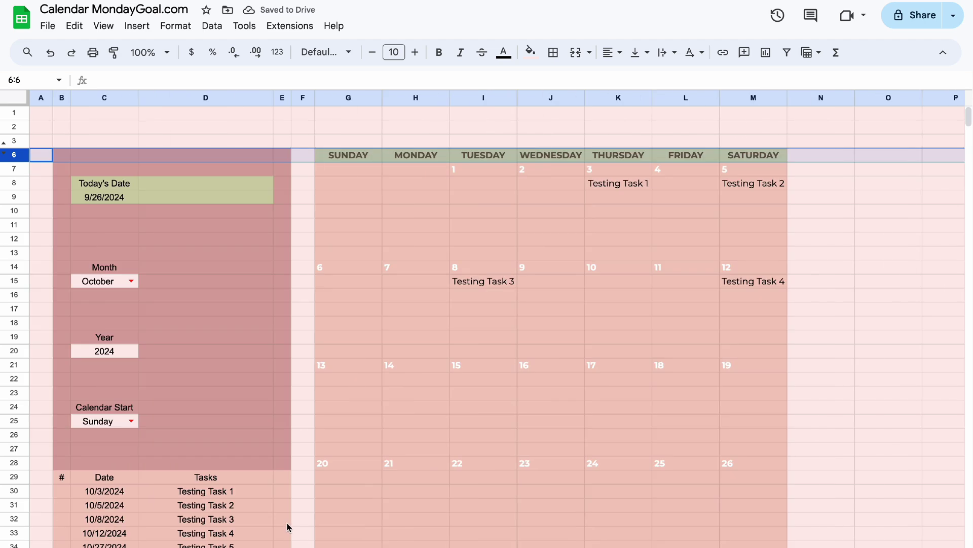
# Change the text color of sidebar columns B to E to dark brown
pyautogui.scroll(-3, 289, 527)
pyautogui.scroll(3, 99, 425)
pyautogui.moveTo(61, 98); pyautogui.dragTo(282, 97)
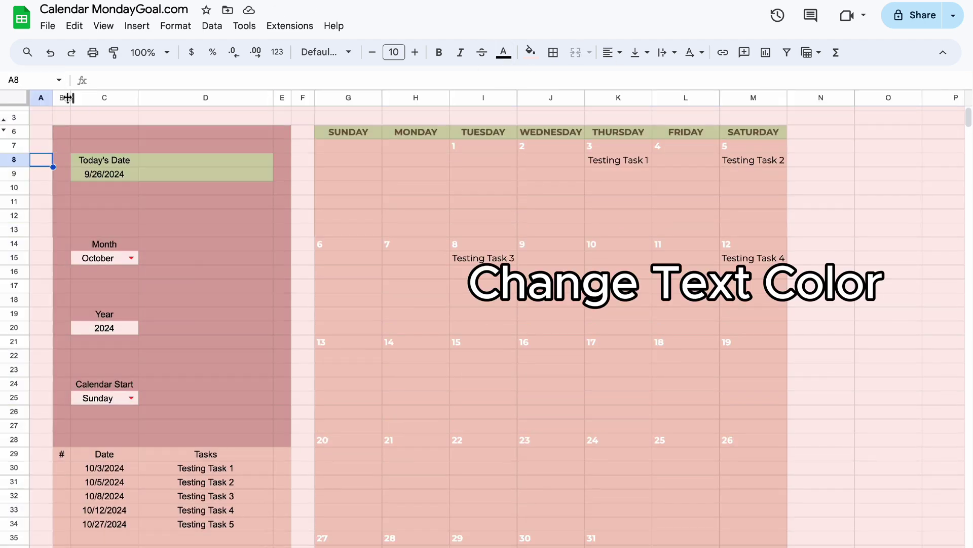
pyautogui.moveTo(67, 98); pyautogui.dragTo(282, 97)
pyautogui.click(503, 53)
pyautogui.click(531, 96)
pyautogui.click(929, 315)
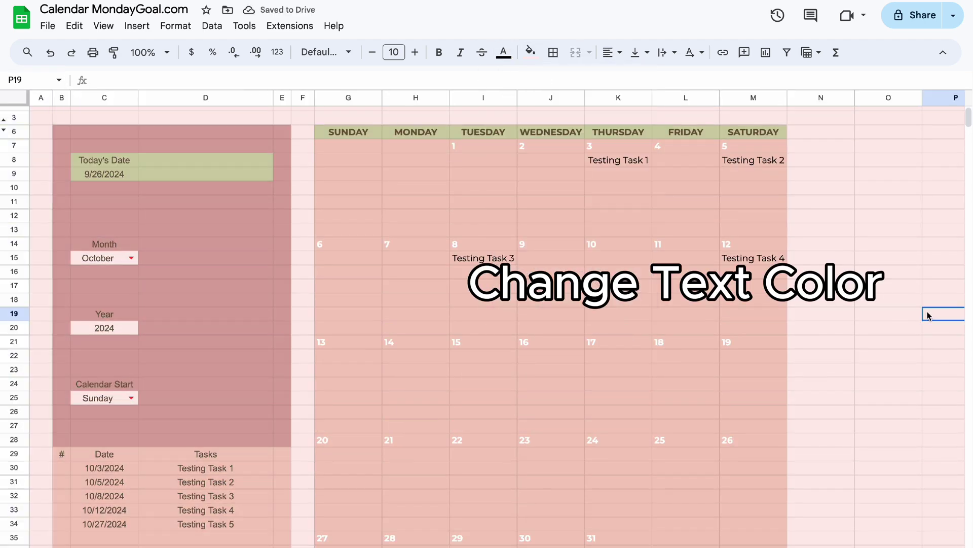
# Change the text color of the task cells in the first three calendar weeks, G8:M13, G15:M20 and G22:M27, to dark brown
pyautogui.scroll(1, 367, 155)
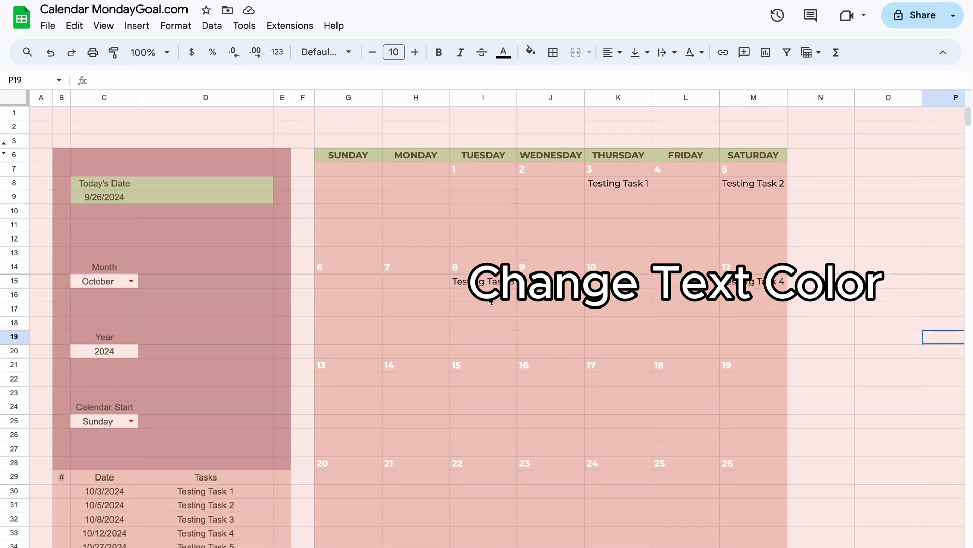
pyautogui.moveTo(348, 183); pyautogui.dragTo(789, 261)
pyautogui.moveTo(348, 281); pyautogui.dragTo(786, 355)
pyautogui.click(504, 52)
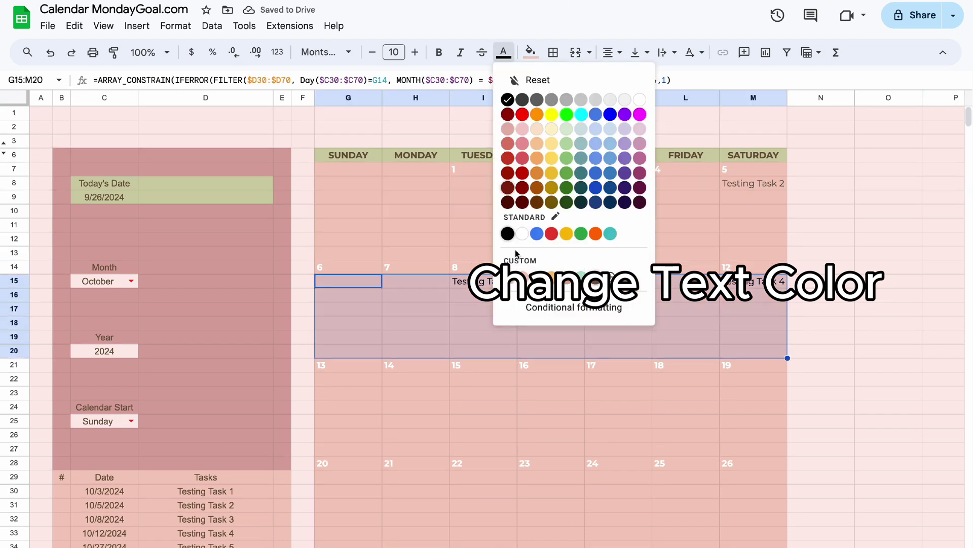
pyautogui.click(596, 276)
pyautogui.scroll(-2, 380, 304)
pyautogui.moveTo(348, 302); pyautogui.dragTo(760, 373)
pyautogui.click(503, 52)
pyautogui.click(596, 276)
# Change the text color of the task cells in the last two calendar weeks, G29:M34 and G36:M41, to dark brown
pyautogui.scroll(-3, 457, 304)
pyautogui.moveTo(348, 272); pyautogui.dragTo(761, 342)
pyautogui.click(504, 53)
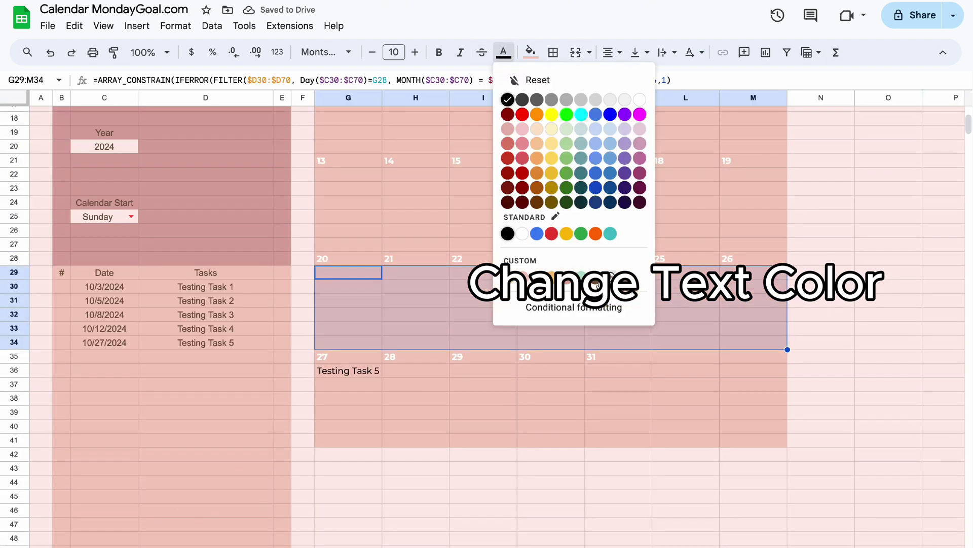
pyautogui.click(596, 276)
pyautogui.click(483, 385)
pyautogui.moveTo(365, 371); pyautogui.dragTo(753, 440)
pyautogui.click(503, 52)
pyautogui.click(596, 276)
pyautogui.click(888, 286)
pyautogui.scroll(3, 624, 424)
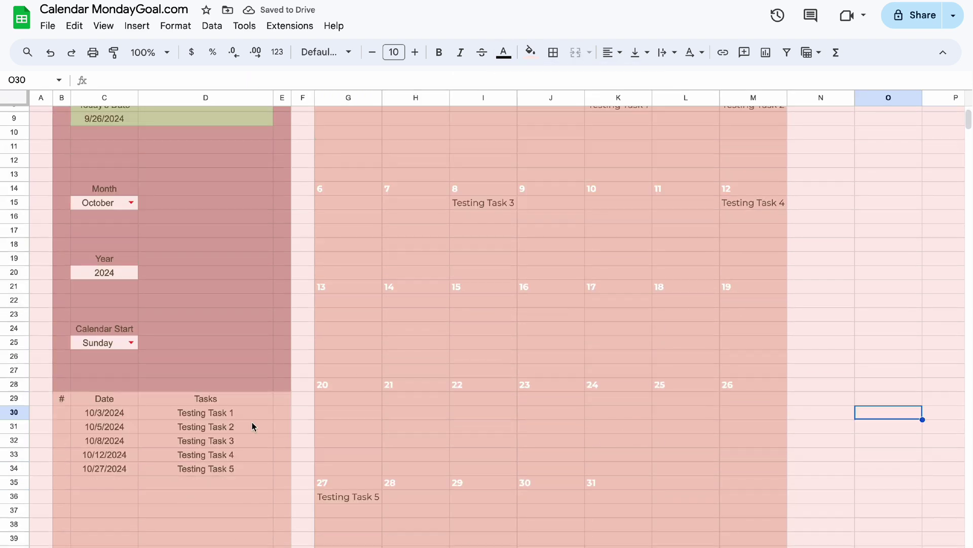
# Try the Merriweather font on sidebar columns B to E
pyautogui.click(233, 413)
pyautogui.scroll(-4, 206, 400)
pyautogui.scroll(6, 80, 335)
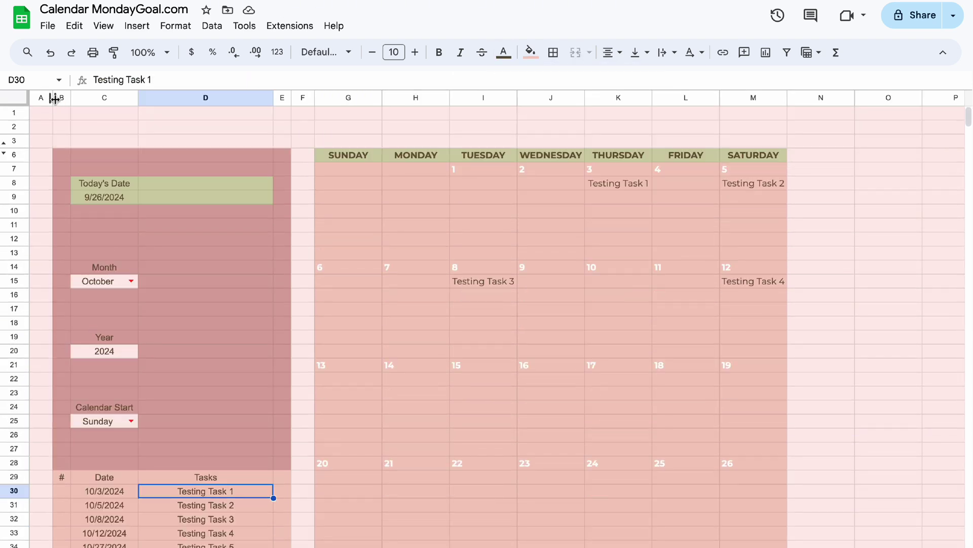
pyautogui.click(61, 97)
pyautogui.keyDown('super'); pyautogui.click(282, 99); pyautogui.keyUp('super')
pyautogui.keyDown('super'); pyautogui.click(101, 99); pyautogui.keyUp('super')
pyautogui.keyDown('super'); pyautogui.click(202, 99); pyautogui.keyUp('super')
pyautogui.click(326, 52)
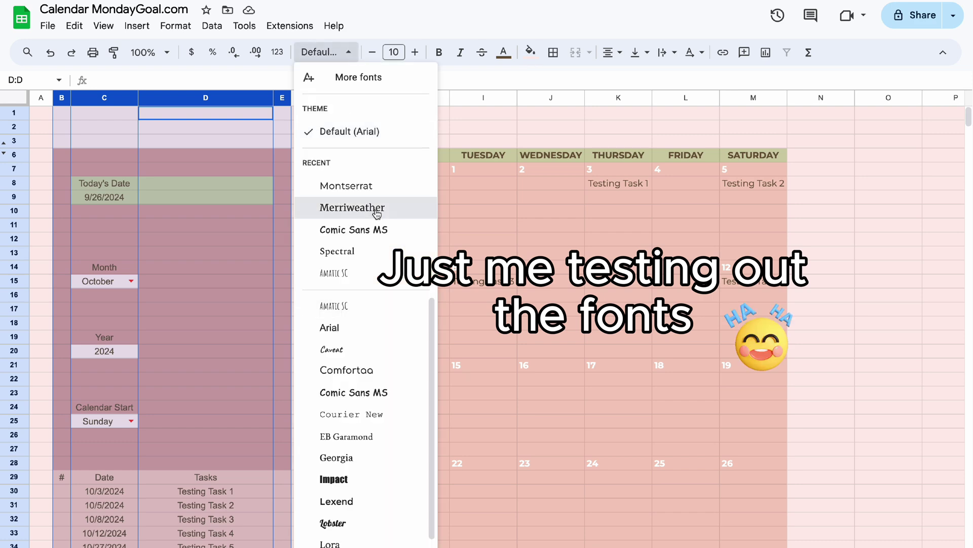
pyautogui.click(377, 208)
pyautogui.click(903, 350)
pyautogui.scroll(-1, 909, 376)
# Try the Comic Sans MS font on sidebar columns B to E
pyautogui.click(62, 97)
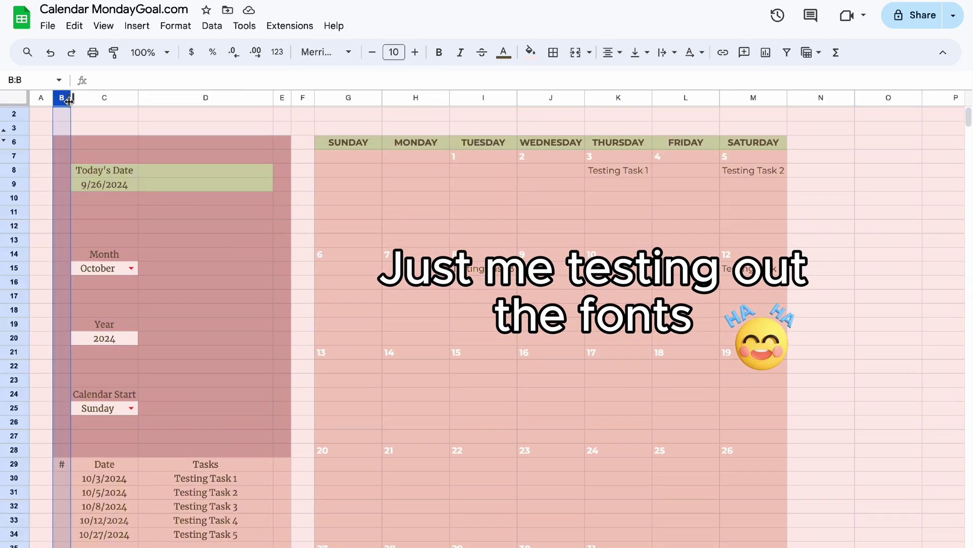
pyautogui.keyDown('shift'); pyautogui.click(282, 97); pyautogui.keyUp('shift')
pyautogui.click(325, 52)
pyautogui.click(345, 224)
# Set the font of sidebar columns B to E to Montserrat and bold the date under Today's Date
pyautogui.click(325, 52)
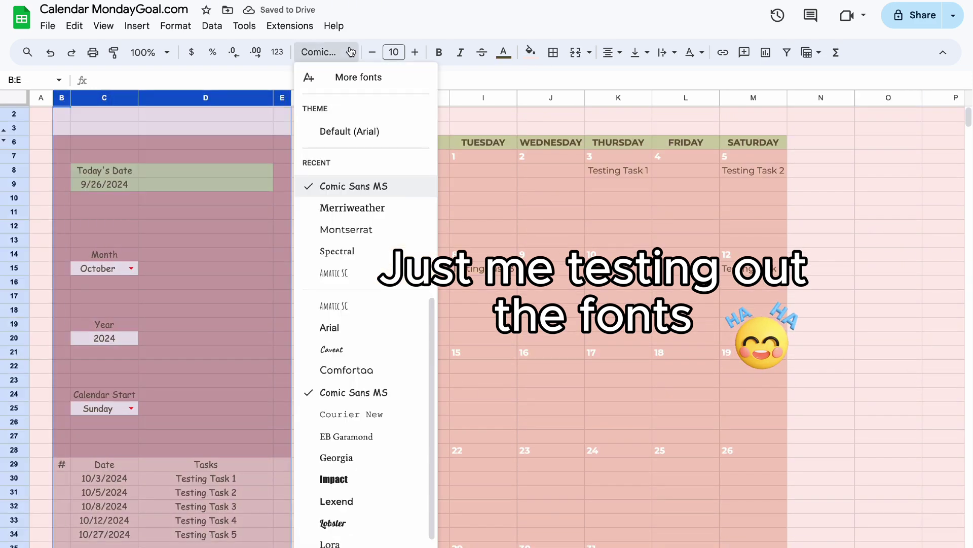
pyautogui.click(348, 168)
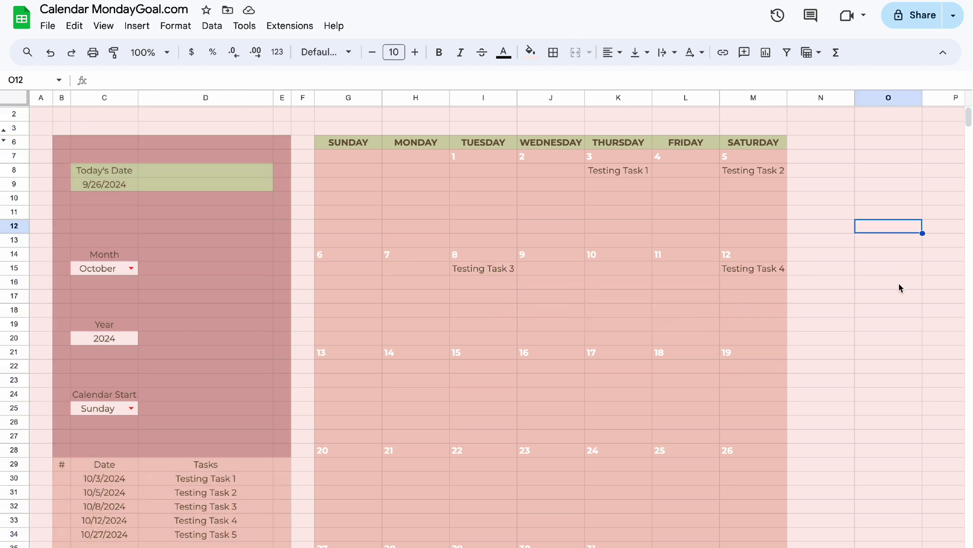
pyautogui.click(135, 182)
pyautogui.scroll(1, 850, 315)
pyautogui.click(850, 315)
# Resize the calendar columns G to M to 200 pixels wide
pyautogui.click(348, 98)
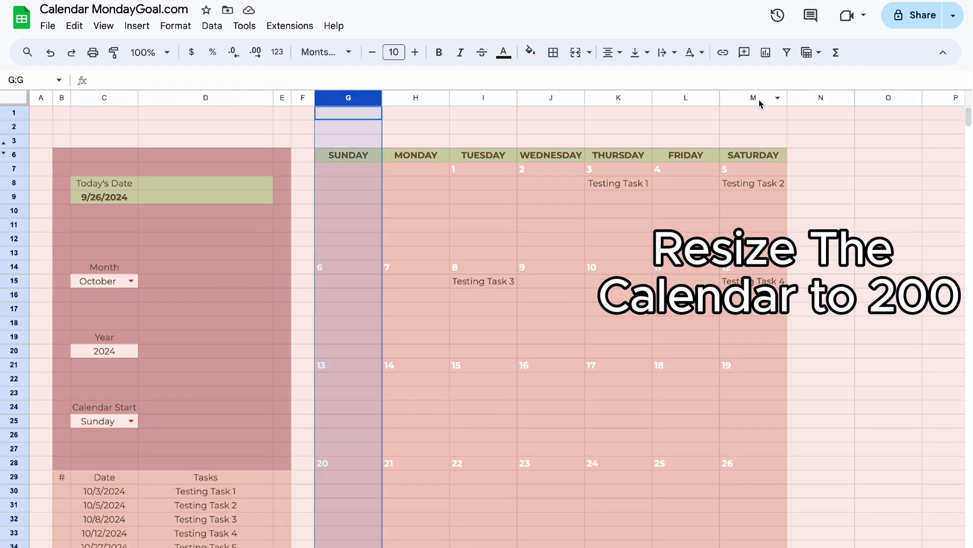
pyautogui.keyDown('shift'); pyautogui.click(758, 99); pyautogui.keyUp('shift')
pyautogui.rightClick(355, 99)
pyautogui.click(421, 318)
pyautogui.write('200')
pyautogui.press('Return')
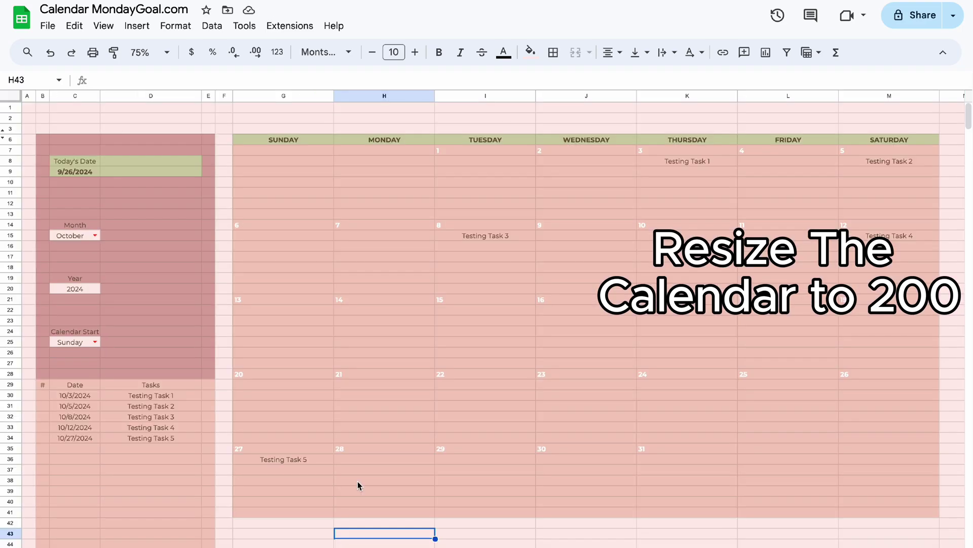
# Hide the sheet's gridlines
pyautogui.click(103, 25)
pyautogui.moveTo(122, 46)
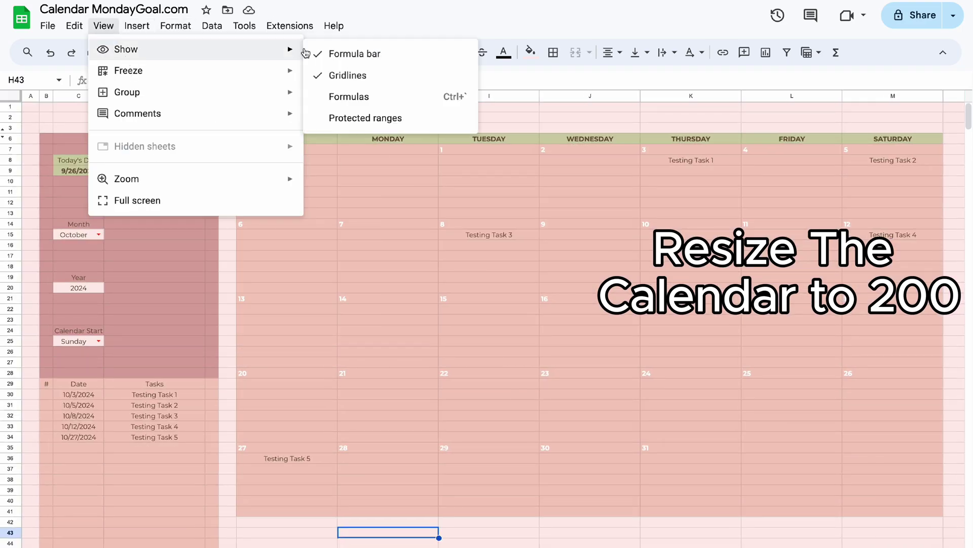
pyautogui.click(350, 71)
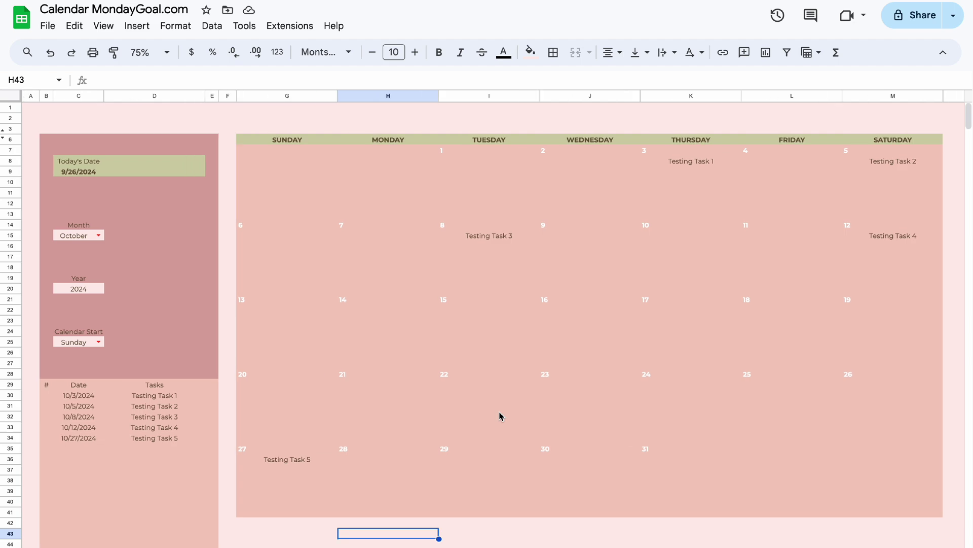
# Fill the area below the calendar, G44:M70, with the light green used for the weekday header
pyautogui.scroll(-5, 169, 451)
pyautogui.click(251, 237)
pyautogui.moveTo(251, 246); pyautogui.dragTo(887, 525)
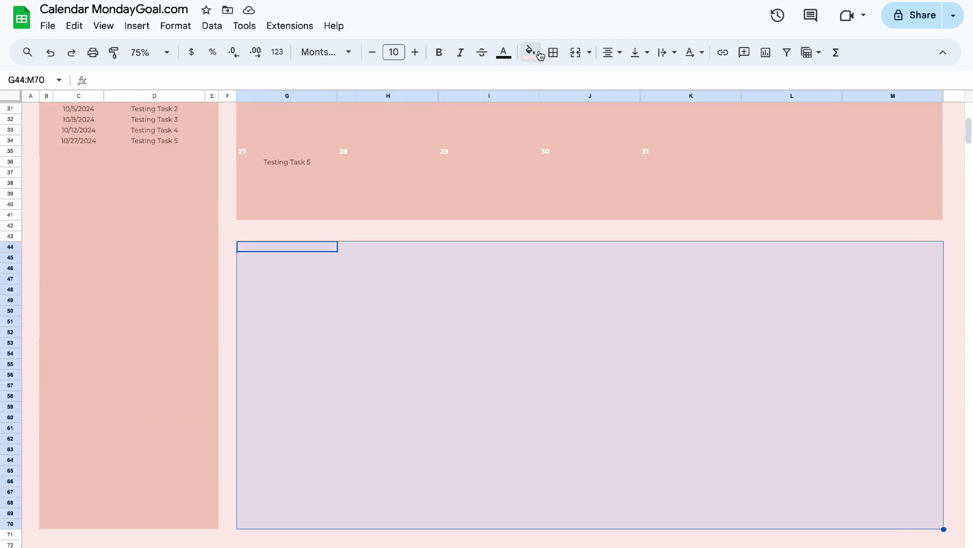
pyautogui.click(531, 53)
pyautogui.click(535, 286)
pyautogui.click(535, 279)
pyautogui.scroll(1, 536, 298)
pyautogui.scroll(6, 536, 300)
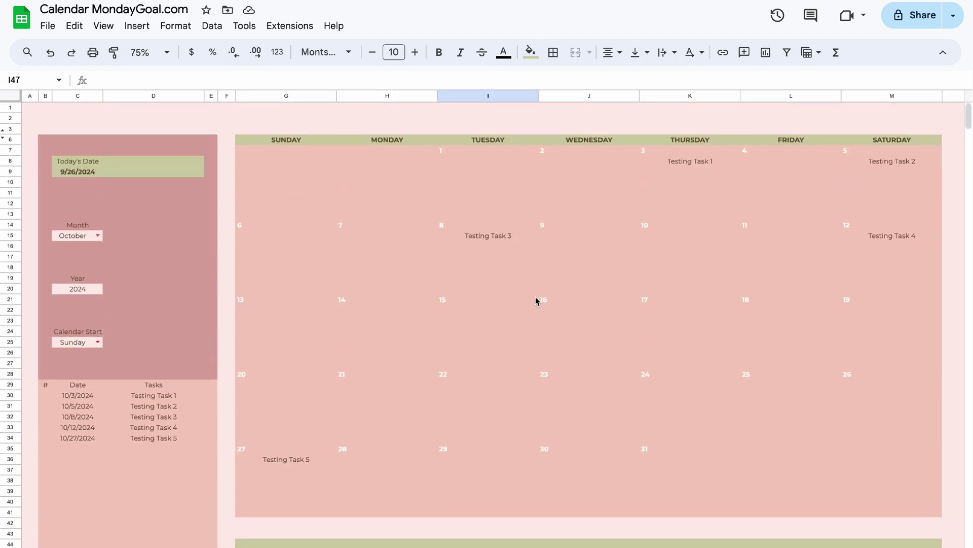
# Add white dotted horizontal inner borders to I44:J70 in the green area
pyautogui.scroll(-6, 536, 299)
pyautogui.click(434, 269)
pyautogui.moveTo(490, 259); pyautogui.dragTo(598, 543)
pyautogui.click(553, 53)
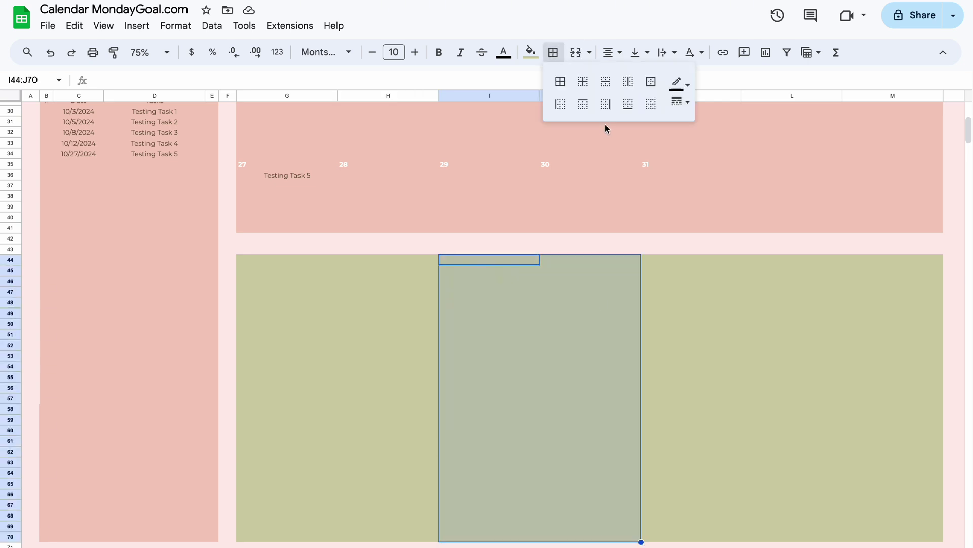
pyautogui.click(681, 102)
pyautogui.click(711, 176)
pyautogui.click(606, 81)
pyautogui.click(771, 404)
# Apply the same white dotted horizontal inner borders to L44:M70
pyautogui.moveTo(893, 260); pyautogui.dragTo(867, 539)
pyautogui.moveTo(791, 259); pyautogui.dragTo(907, 538)
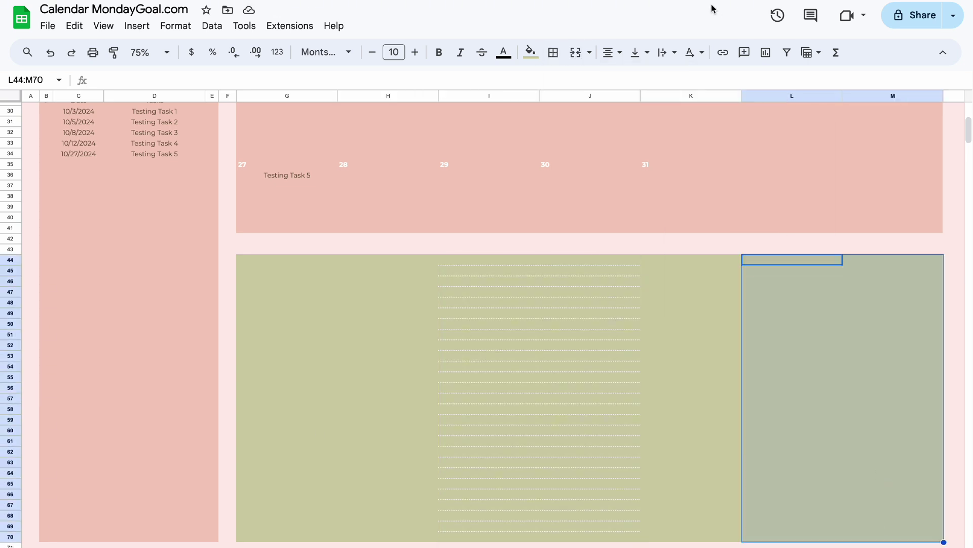
pyautogui.click(553, 52)
pyautogui.click(605, 81)
pyautogui.click(814, 402)
# Add white dotted inner borders to the whole task list, B29:E70
pyautogui.scroll(3, 145, 489)
pyautogui.moveTo(47, 181); pyautogui.dragTo(356, 474)
pyautogui.click(554, 52)
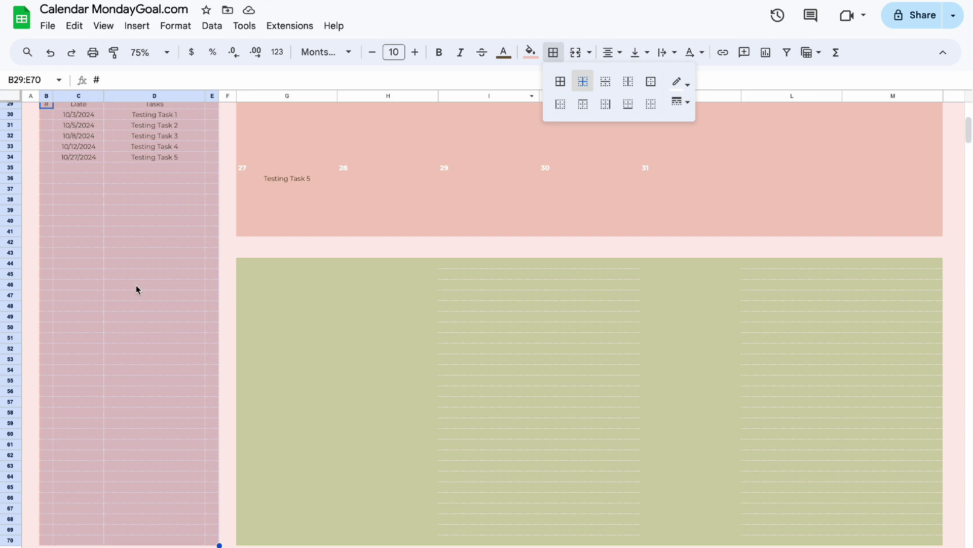
pyautogui.click(174, 236)
pyautogui.scroll(1, 174, 237)
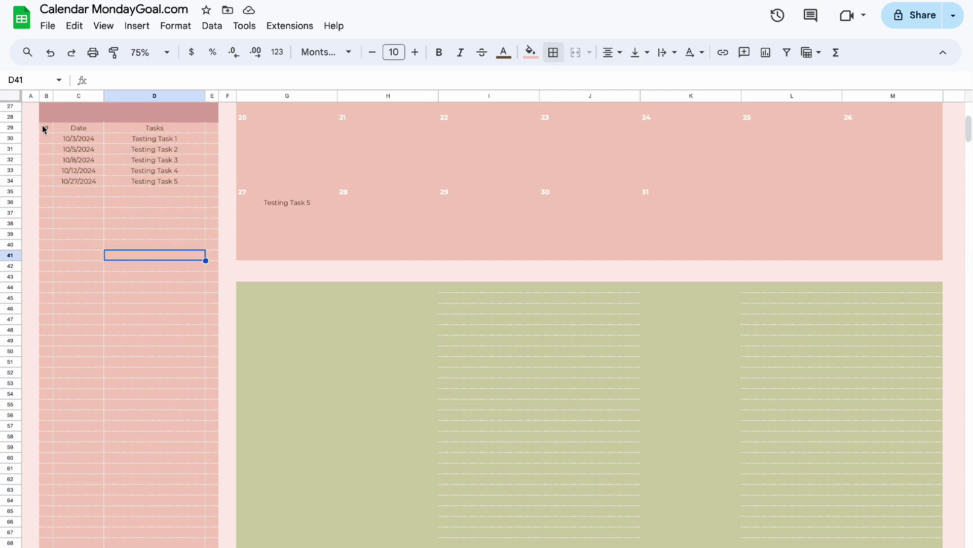
# Remove the vertical line between columns D and E in D29:E70, keeping the dotted horizontal and left borders
pyautogui.moveTo(45, 128); pyautogui.dragTo(211, 128)
pyautogui.moveTo(152, 127); pyautogui.dragTo(213, 545)
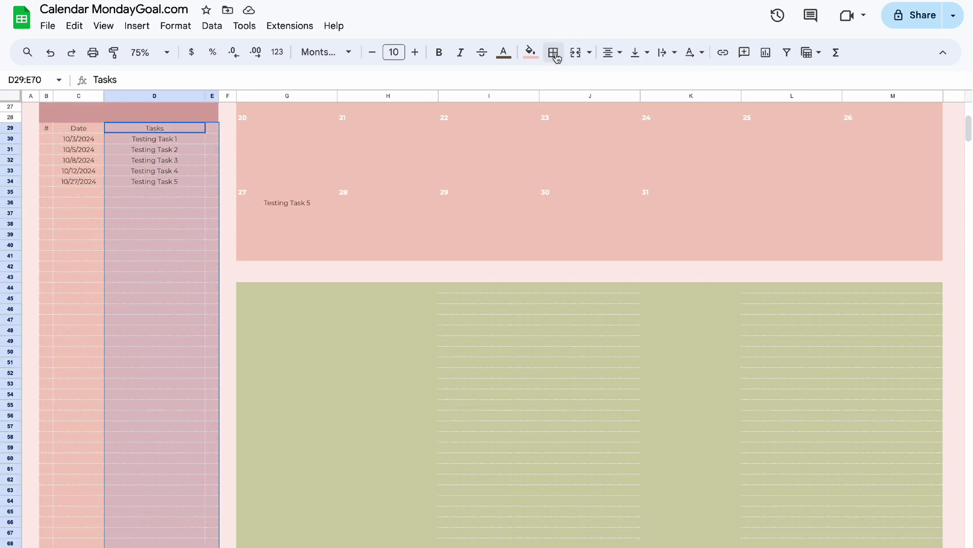
pyautogui.click(554, 52)
pyautogui.click(605, 82)
pyautogui.click(564, 107)
pyautogui.click(152, 296)
pyautogui.scroll(1, 296, 303)
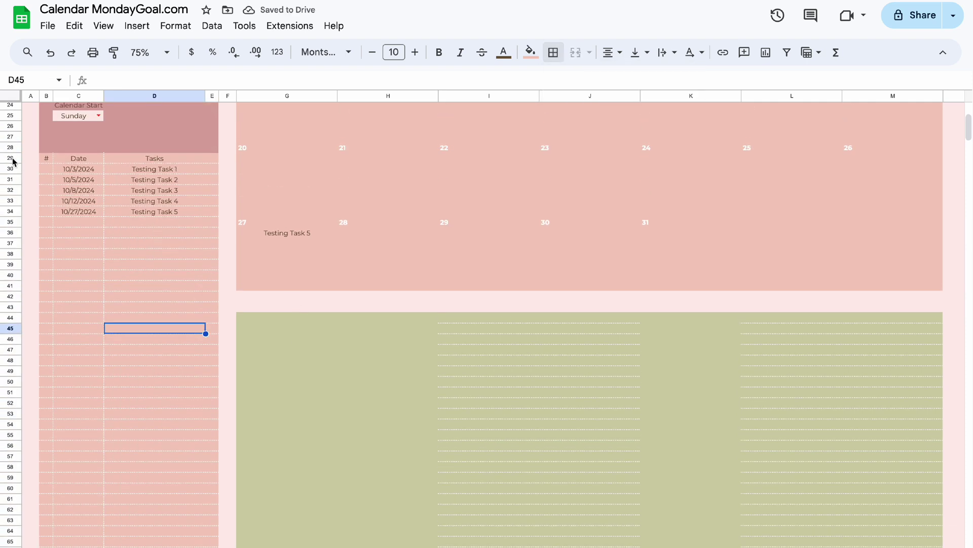
# Apply a solid white border to the task list's header row, B29:E29
pyautogui.moveTo(47, 158); pyautogui.dragTo(213, 158)
pyautogui.click(553, 52)
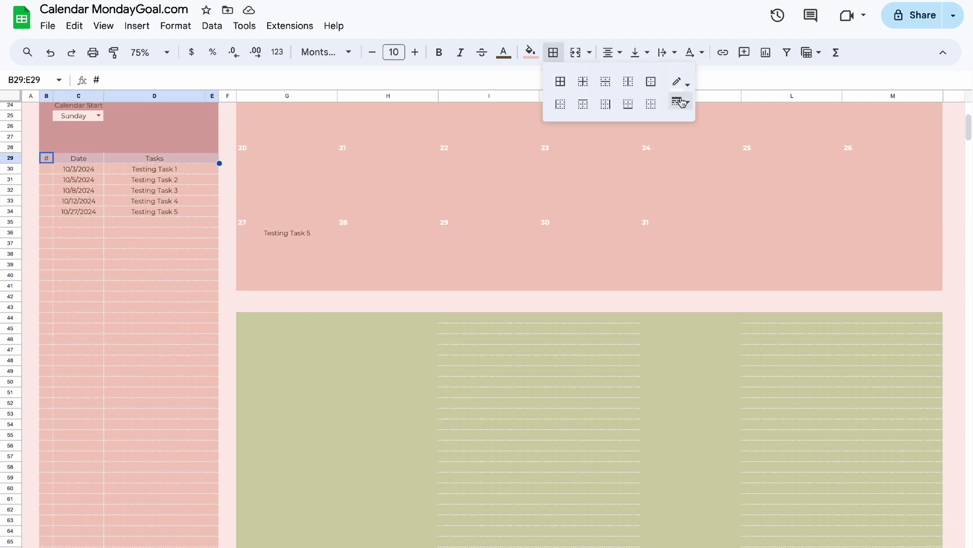
pyautogui.click(196, 215)
pyautogui.moveTo(46, 157); pyautogui.dragTo(213, 158)
pyautogui.click(155, 242)
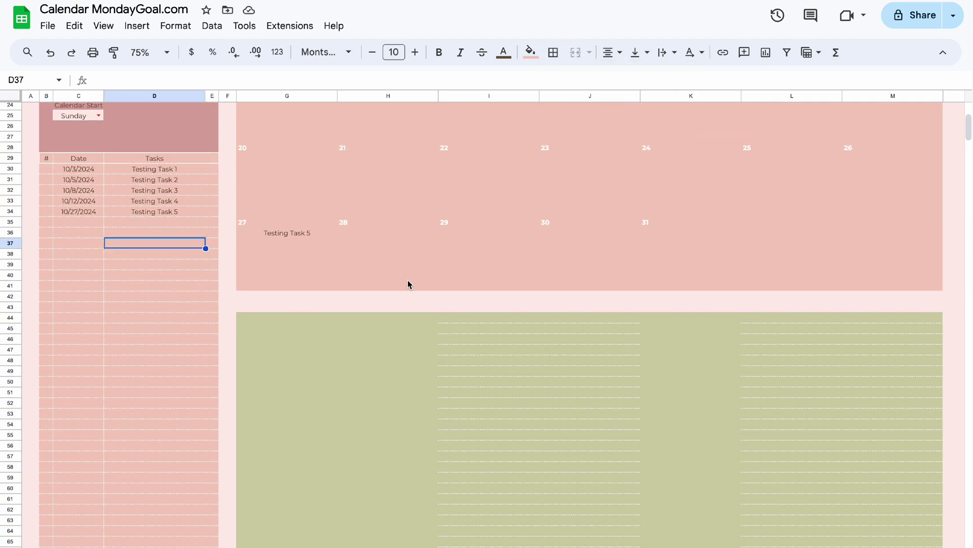
# Format the task list headers B29:D29 as bold white text, size 11, vertically centered
pyautogui.moveTo(46, 157); pyautogui.dragTo(165, 157)
pyautogui.click(439, 52)
pyautogui.click(416, 52)
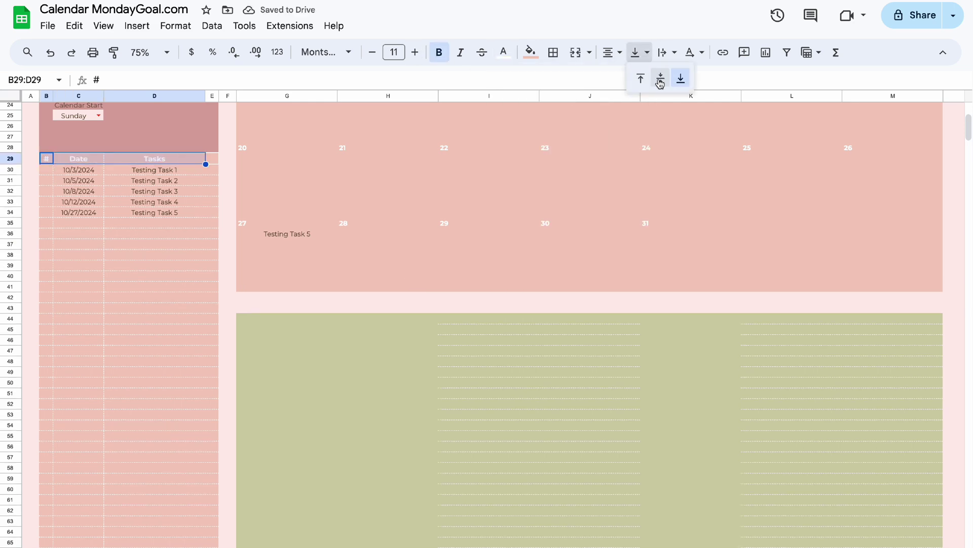
pyautogui.click(660, 79)
pyautogui.click(212, 287)
pyautogui.scroll(4, 497, 297)
pyautogui.scroll(-3, 498, 297)
pyautogui.hscroll(1, 497, 297)
pyautogui.scroll(3, 498, 297)
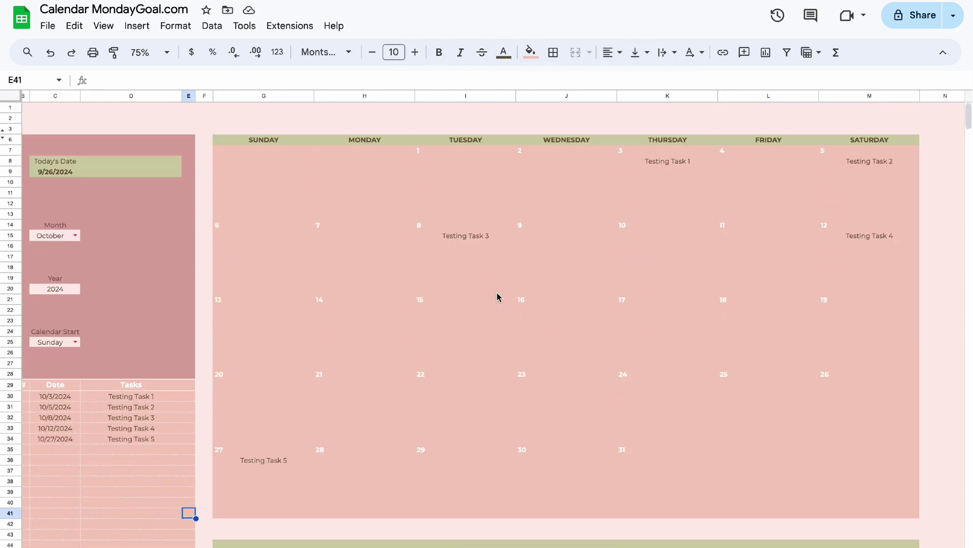
pyautogui.moveTo(245, 171); pyautogui.dragTo(242, 215)
pyautogui.moveTo(232, 470); pyautogui.dragTo(232, 517)
pyautogui.click(226, 469)
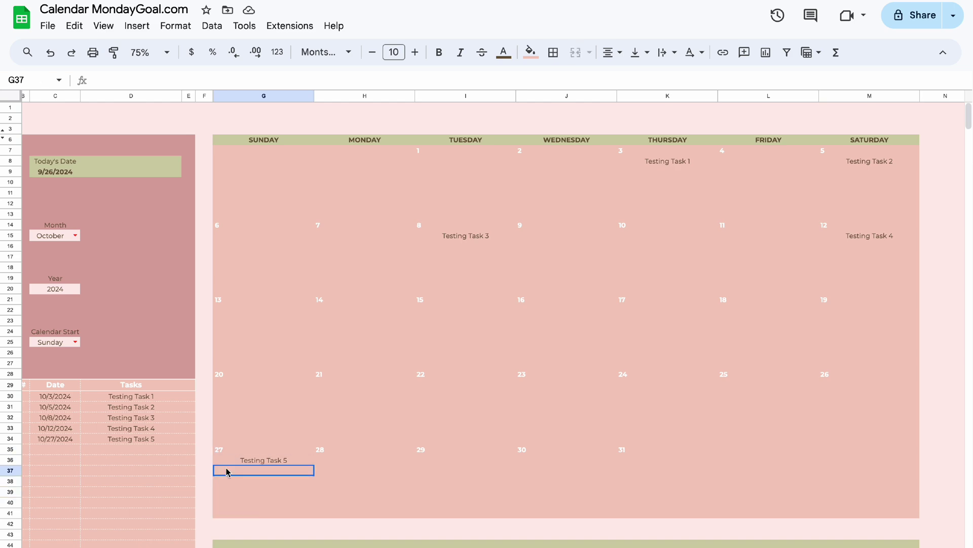
pyautogui.moveTo(218, 459); pyautogui.dragTo(224, 511)
pyautogui.click(366, 501)
pyautogui.hscroll(-1, 902, 483)
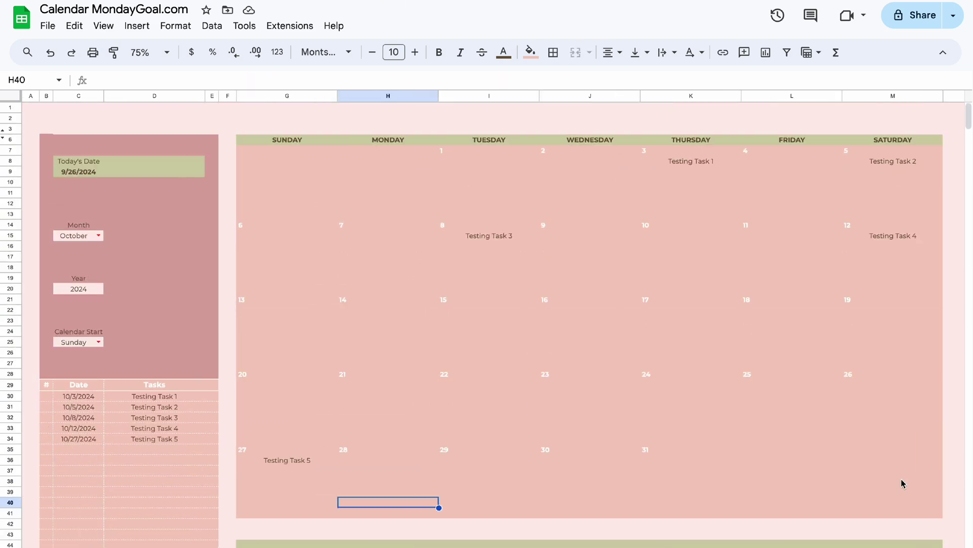
# Clear the borders from the sidebar's top row, B6:E6
pyautogui.moveTo(46, 140); pyautogui.dragTo(213, 142)
pyautogui.click(553, 52)
pyautogui.click(652, 103)
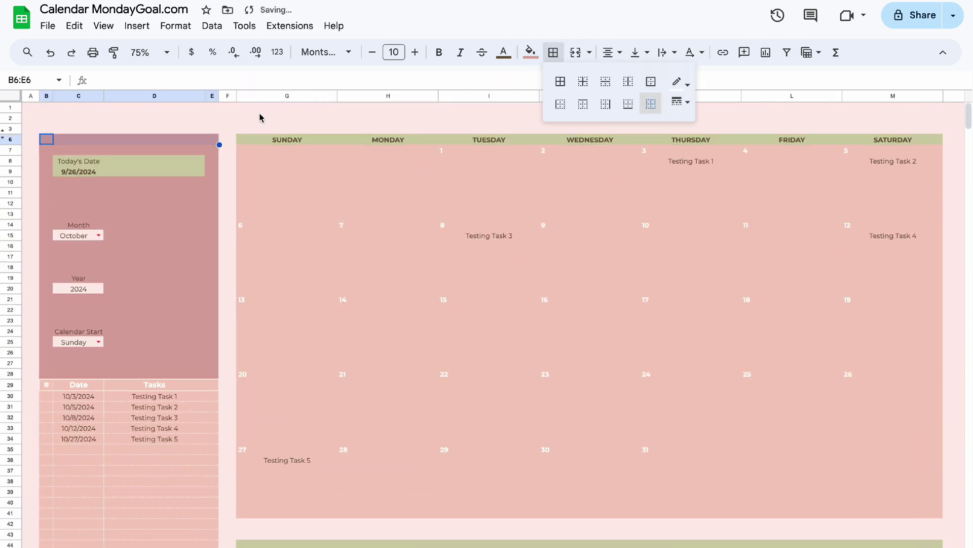
pyautogui.click(260, 109)
# Enlarge the bold weekday header text in G6:M6
pyautogui.hscroll(1, 425, 255)
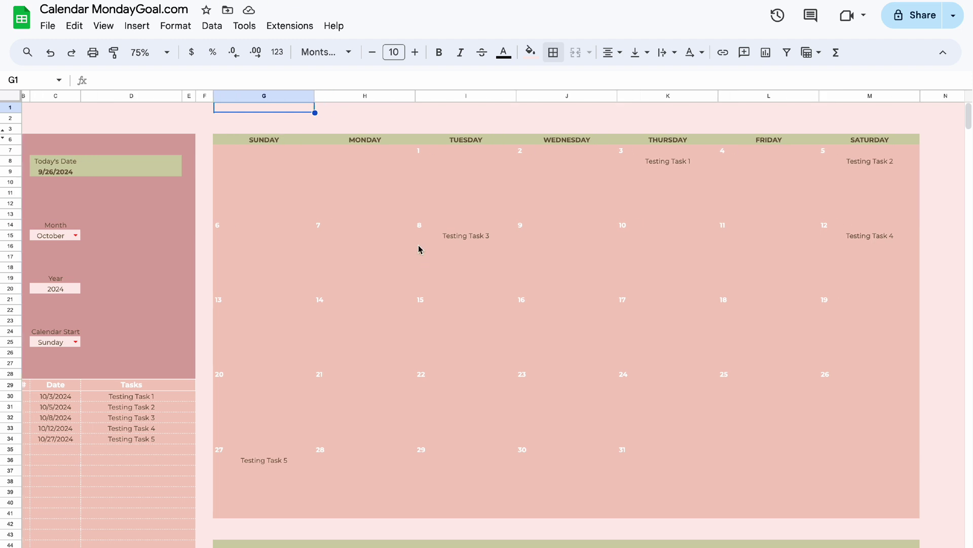
pyautogui.moveTo(264, 140); pyautogui.dragTo(870, 140)
pyautogui.click(439, 52)
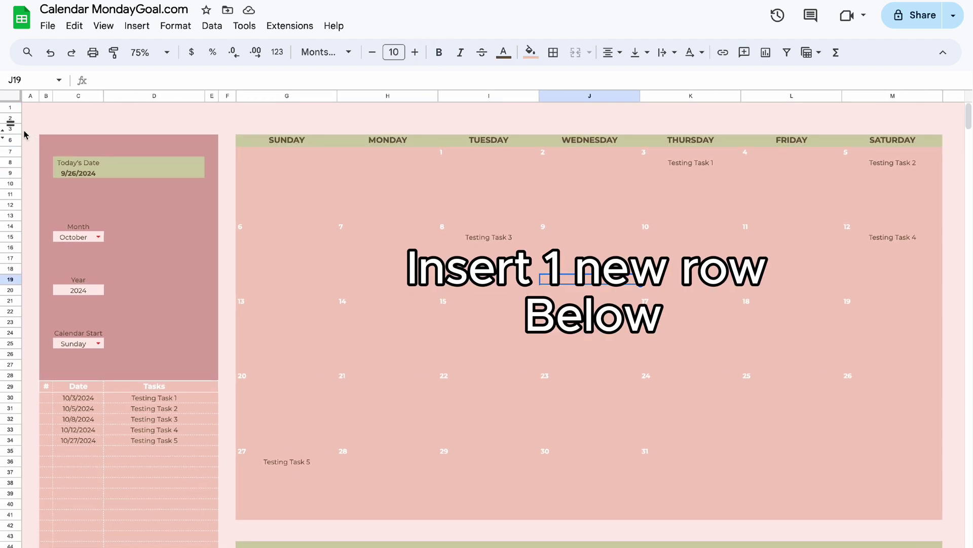
# Insert one new row below row 2
pyautogui.rightClick(10, 118)
pyautogui.click(76, 251)
pyautogui.hscroll(10, 163, 152)
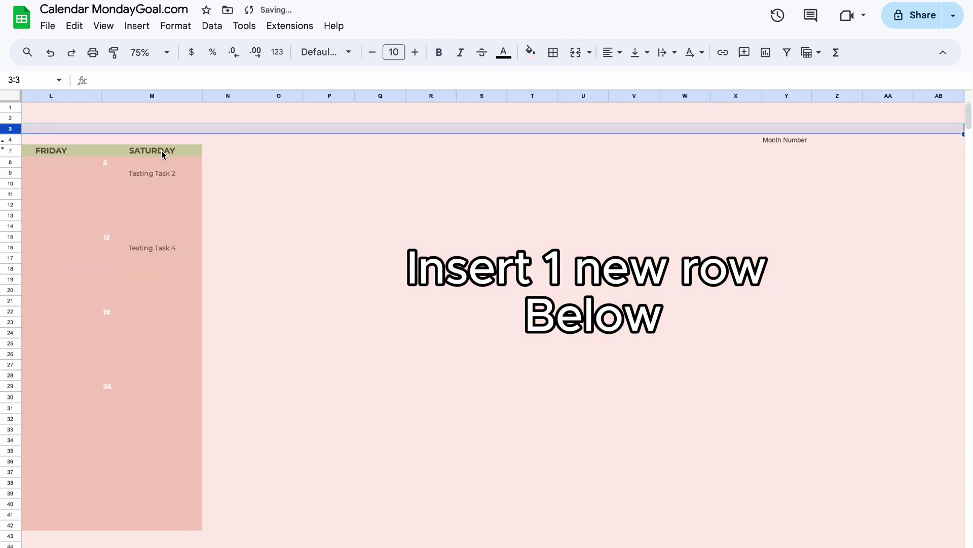
pyautogui.hscroll(-5, 162, 153)
pyautogui.hscroll(-5, 163, 155)
# Resize the new row 3 to a height of 10 pixels
pyautogui.click(153, 52)
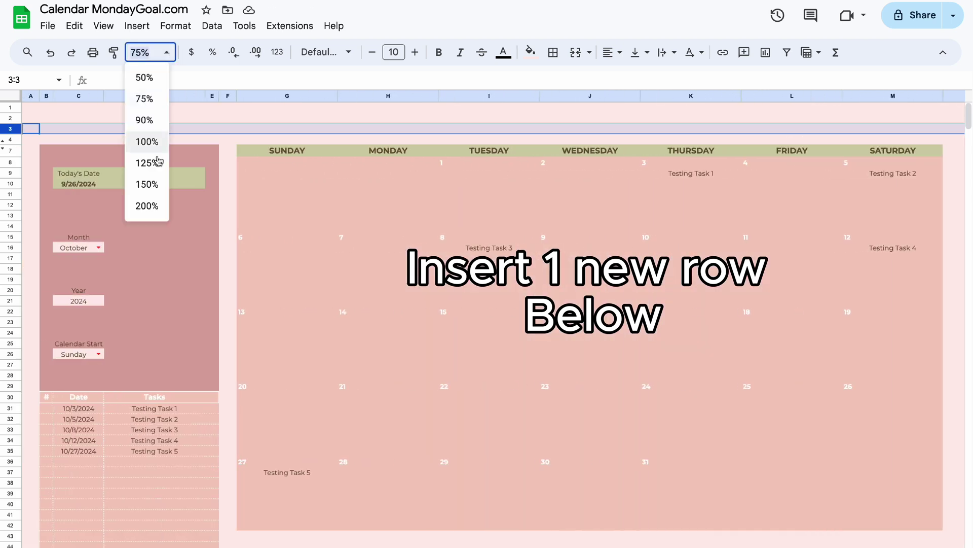
pyautogui.click(143, 119)
pyautogui.moveTo(14, 143); pyautogui.dragTo(16, 135)
pyautogui.rightClick(62, 132)
pyautogui.click(127, 350)
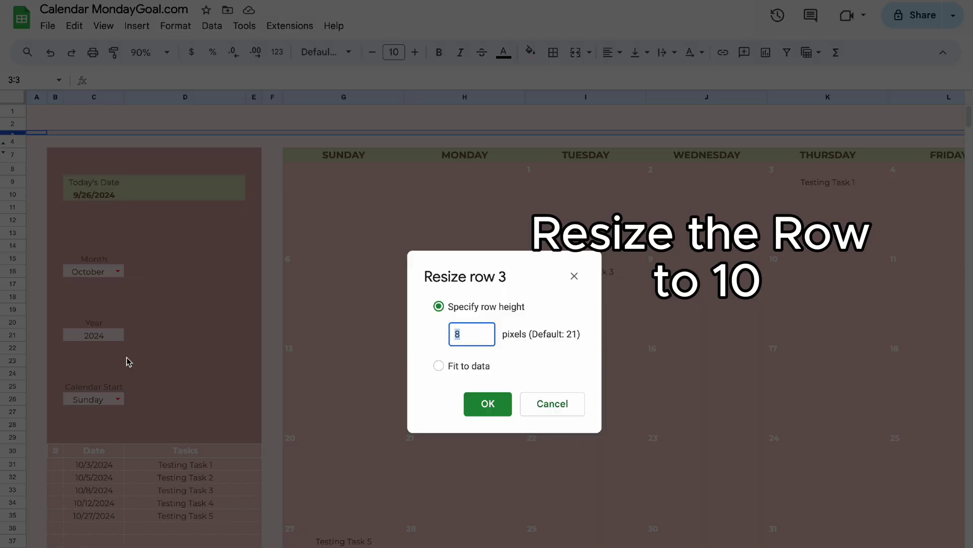
pyautogui.click(488, 404)
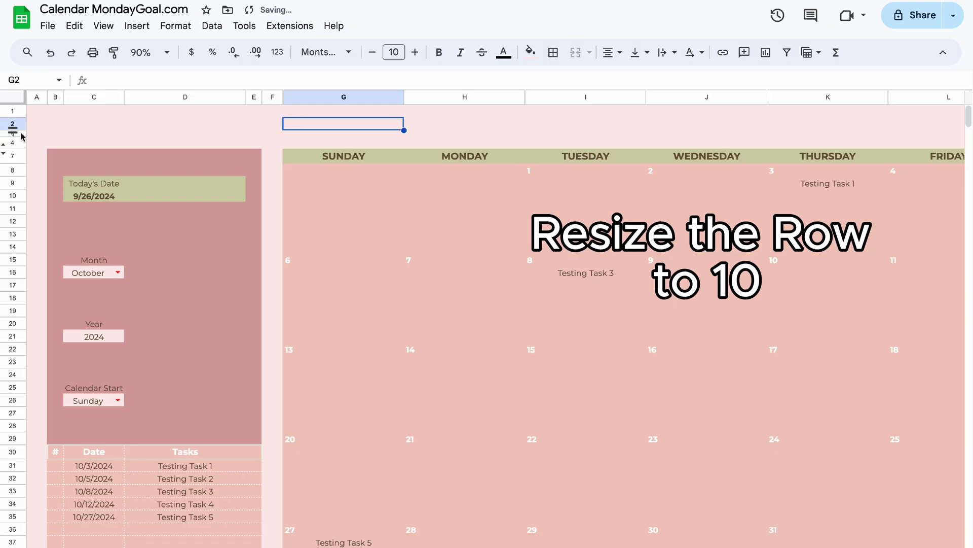
# Place narrow spacer rows below the weekday header and between the calendar weeks, at rows 7, 15, 23, 31 and 39
pyautogui.moveTo(20, 221); pyautogui.dragTo(18, 256)
pyautogui.click(254, 123)
pyautogui.rightClick(21, 161)
pyautogui.click(81, 294)
pyautogui.rightClick(16, 256)
pyautogui.click(81, 389)
pyautogui.scroll(-2, 24, 171)
pyautogui.moveTo(22, 173); pyautogui.dragTo(14, 361)
pyautogui.rightClick(18, 266)
pyautogui.click(67, 408)
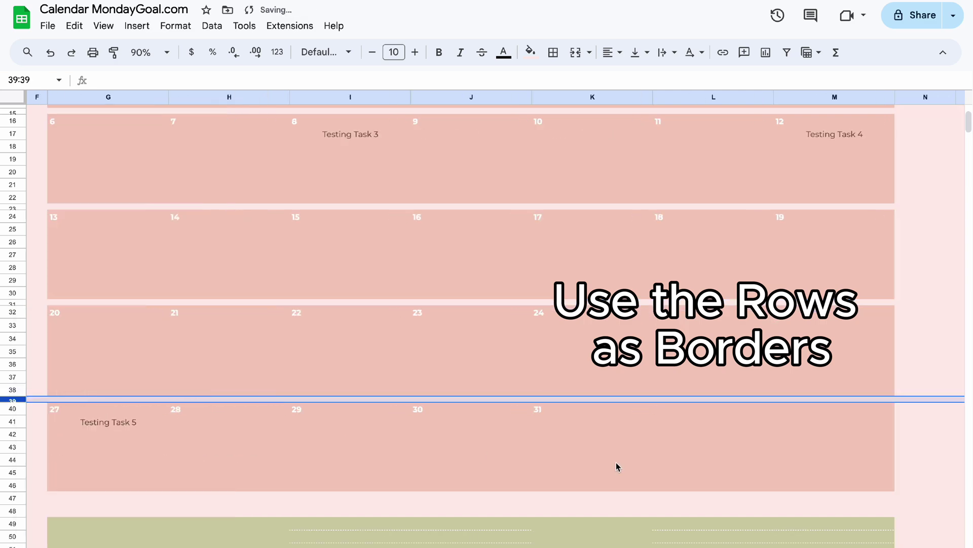
# Resize the empty column O to a narrow width of 10 pixels
pyautogui.scroll(3, 617, 463)
pyautogui.hscroll(-3, 617, 463)
pyautogui.hscroll(6, 495, 324)
pyautogui.scroll(2, 496, 325)
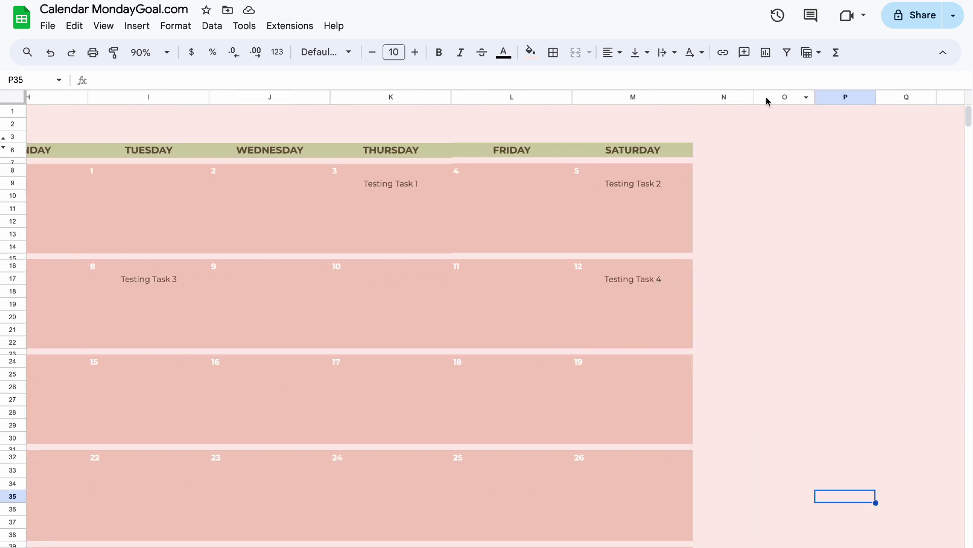
pyautogui.rightClick(768, 100)
pyautogui.click(804, 317)
pyautogui.write('100')
pyautogui.press('Return')
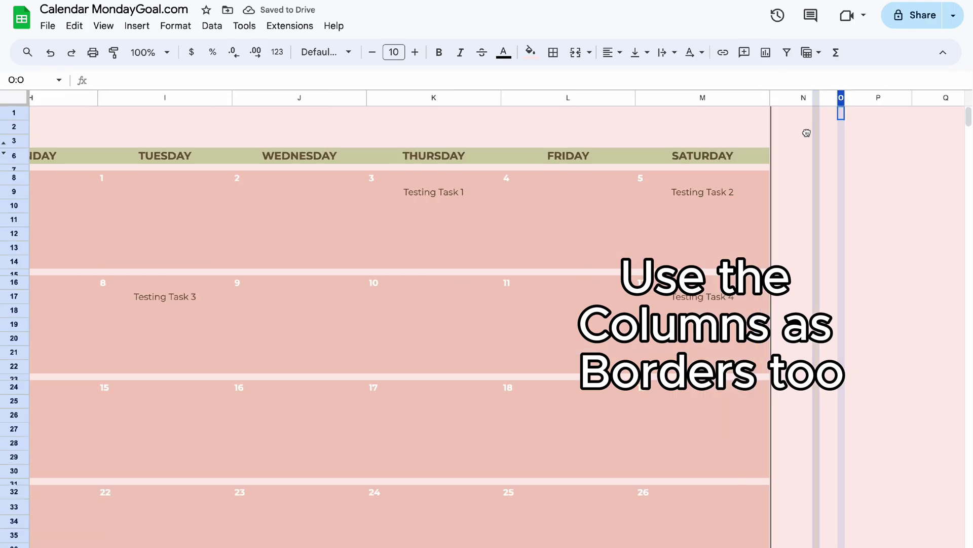
# Move the narrow column O between the Friday and Saturday columns as a spacer
pyautogui.moveTo(837, 97); pyautogui.dragTo(638, 97)
pyautogui.click(859, 155)
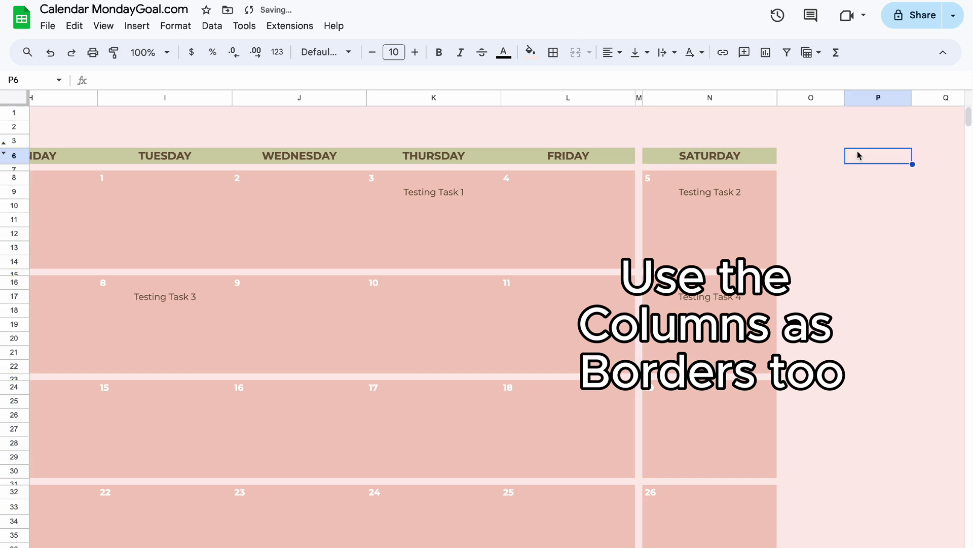
pyautogui.click(167, 53)
pyautogui.click(147, 152)
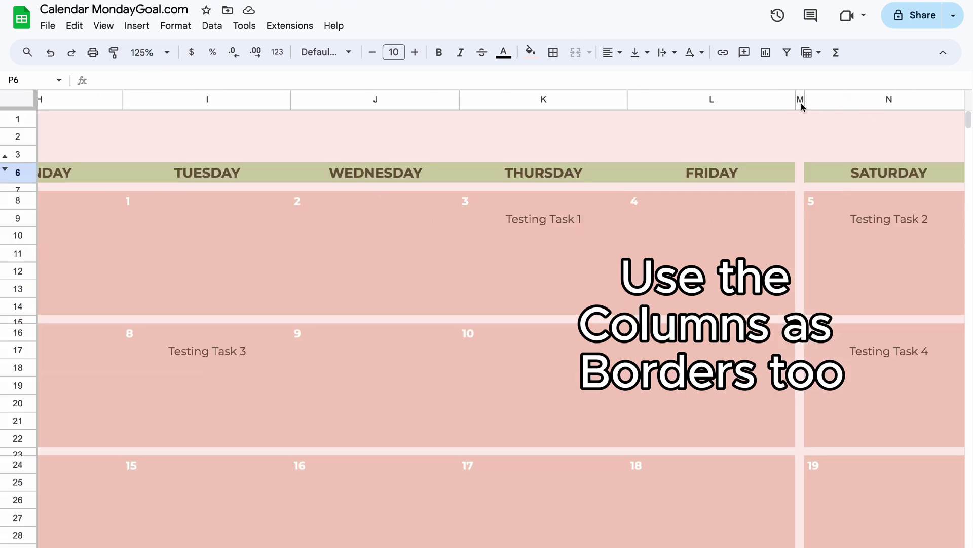
# Place narrow spacer columns between the remaining weekday columns of the calendar
pyautogui.moveTo(801, 102); pyautogui.dragTo(635, 103)
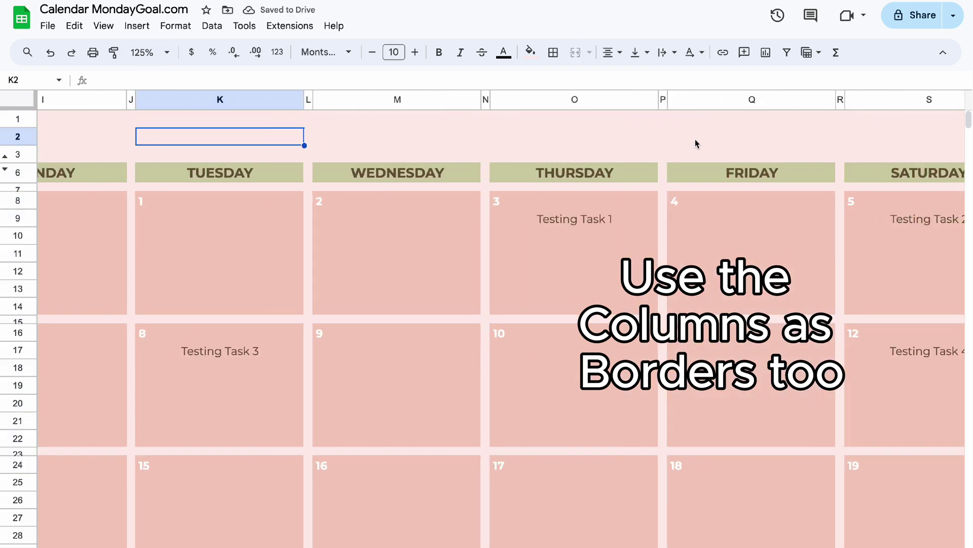
# Fill cells B6:E7 at the top of the sidebar with the custom dusty rose color
pyautogui.hscroll(-10, 695, 141)
pyautogui.moveTo(81, 175); pyautogui.dragTo(365, 191)
pyautogui.click(530, 53)
pyautogui.click(593, 277)
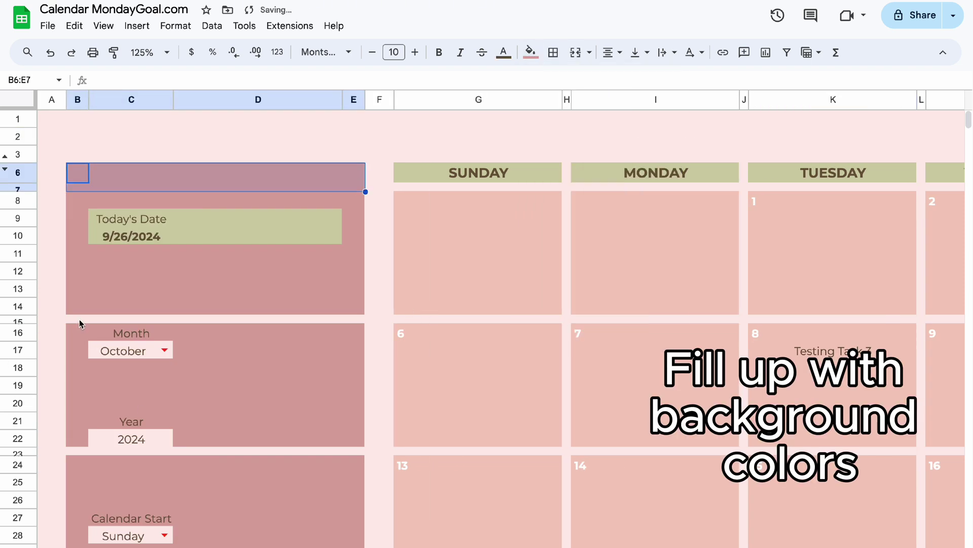
# Merge the Month label across B15:E16, fill it with dusty rose, and make its text white, bold and size 11
pyautogui.moveTo(80, 320); pyautogui.dragTo(349, 335)
pyautogui.click(576, 53)
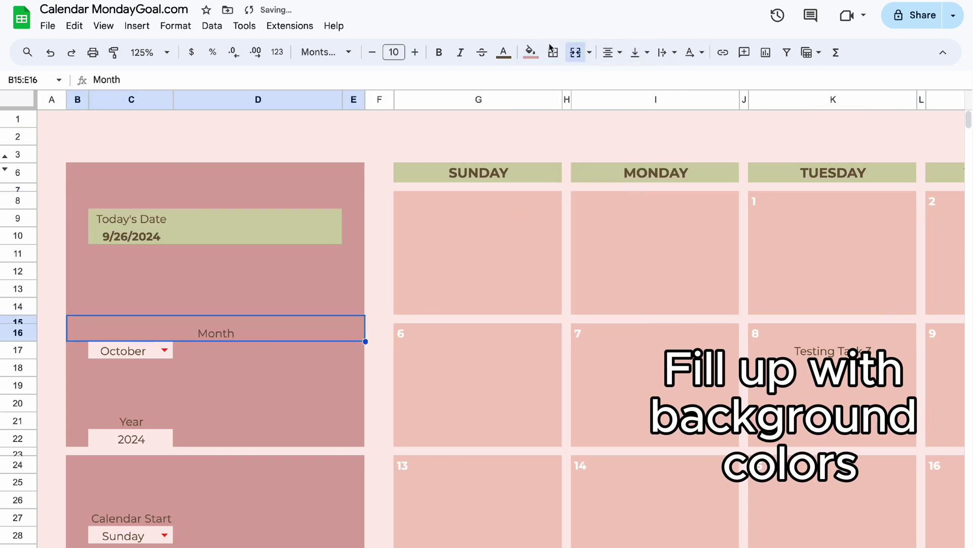
pyautogui.click(531, 52)
pyautogui.click(593, 278)
# Merge the month dropdown across C17:D18, with font size 11 and middle vertical alignment
pyautogui.moveTo(102, 350); pyautogui.dragTo(254, 373)
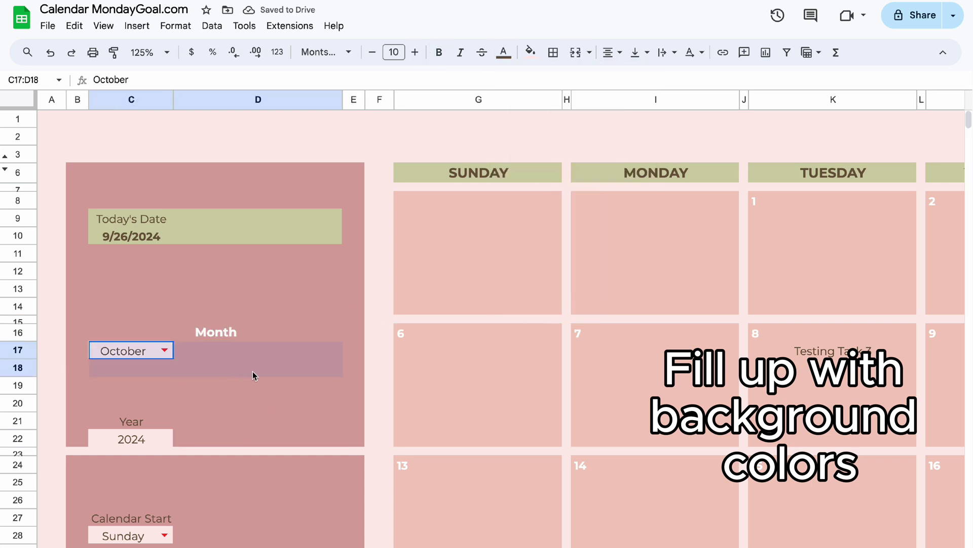
pyautogui.click(576, 52)
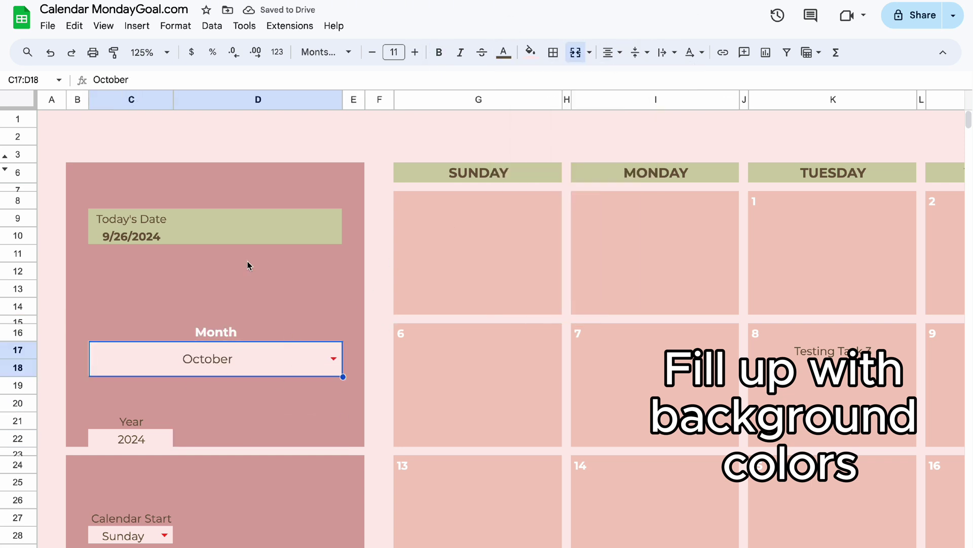
pyautogui.click(247, 219)
# Fill the sidebar's part of spacer row 23, columns B to E, with the custom dusty rose color
pyautogui.scroll(-1, 236, 461)
pyautogui.moveTo(79, 437); pyautogui.dragTo(352, 437)
pyautogui.click(530, 52)
pyautogui.click(593, 278)
pyautogui.scroll(-1, 283, 489)
pyautogui.click(256, 459)
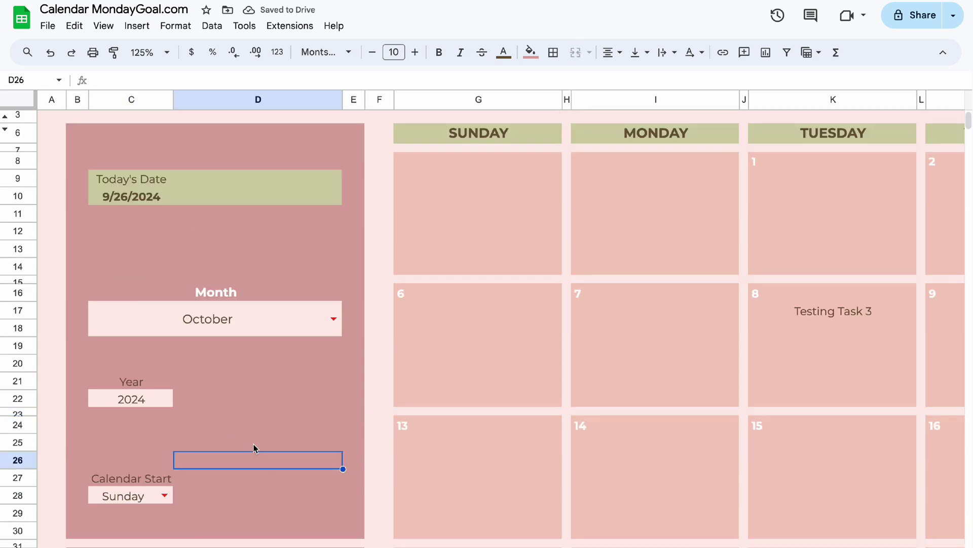
# Merge the Year label across C21:D21 and format it white, bold and larger to match the Month label
pyautogui.moveTo(152, 381); pyautogui.dragTo(341, 383)
pyautogui.click(576, 53)
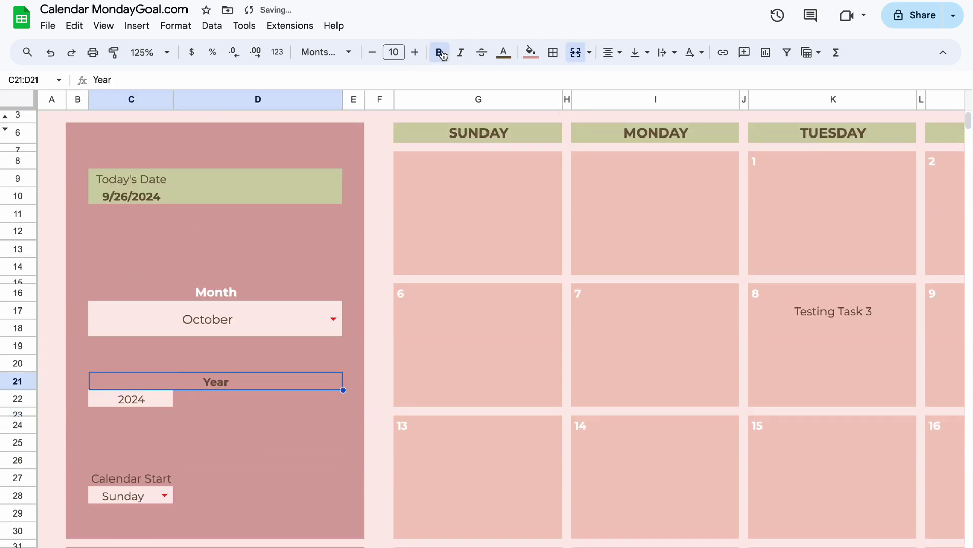
pyautogui.click(295, 288)
pyautogui.click(257, 381)
pyautogui.click(415, 52)
# Merge the Calendar Start label across C27:D27 and format it white, bold and size 11
pyautogui.click(263, 476)
pyautogui.moveTo(152, 478); pyautogui.dragTo(256, 477)
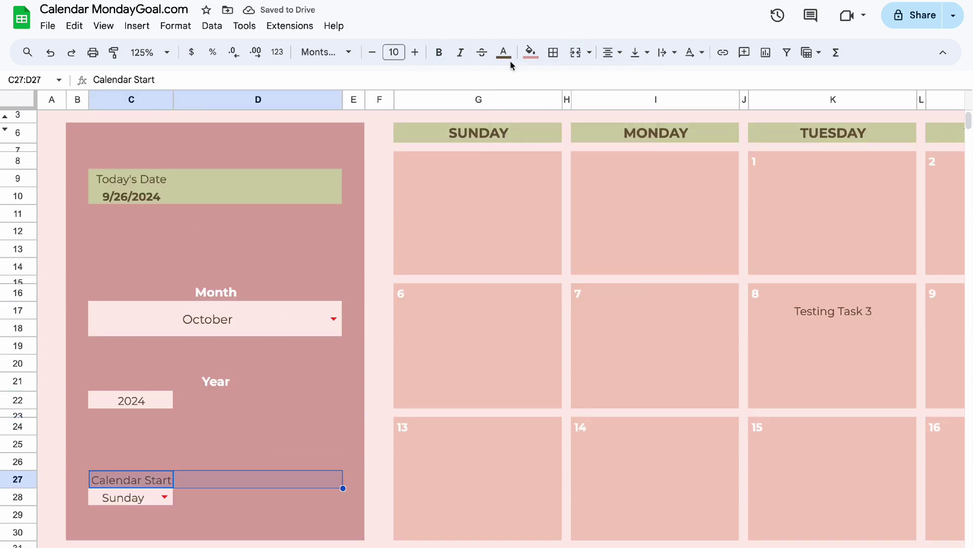
pyautogui.click(504, 52)
pyautogui.click(646, 101)
pyautogui.click(439, 52)
pyautogui.click(576, 52)
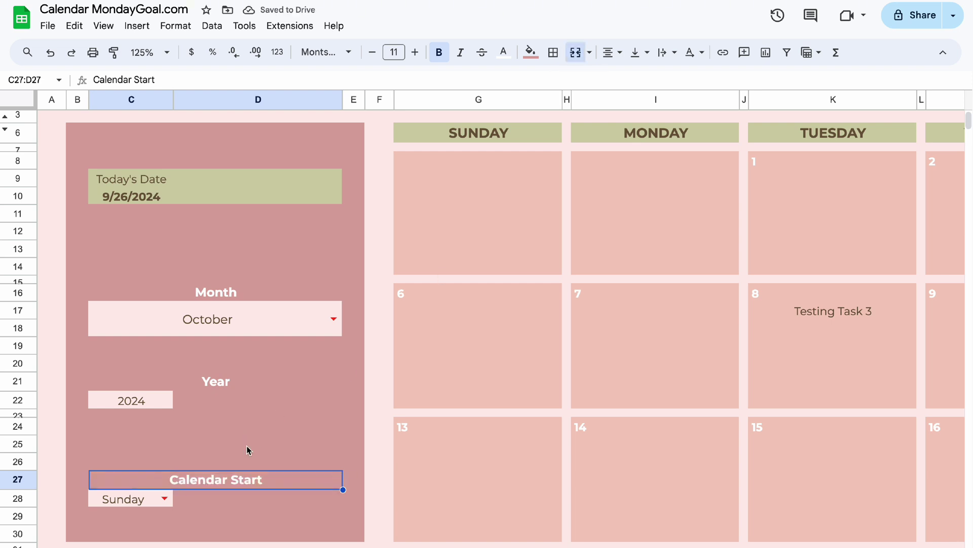
# Merge the calendar start dropdown across C28:D29 and align it vertically to the middle
pyautogui.scroll(-1, 248, 450)
pyautogui.click(238, 468)
pyautogui.moveTo(125, 469); pyautogui.dragTo(253, 484)
pyautogui.click(575, 53)
pyautogui.click(639, 54)
pyautogui.click(660, 78)
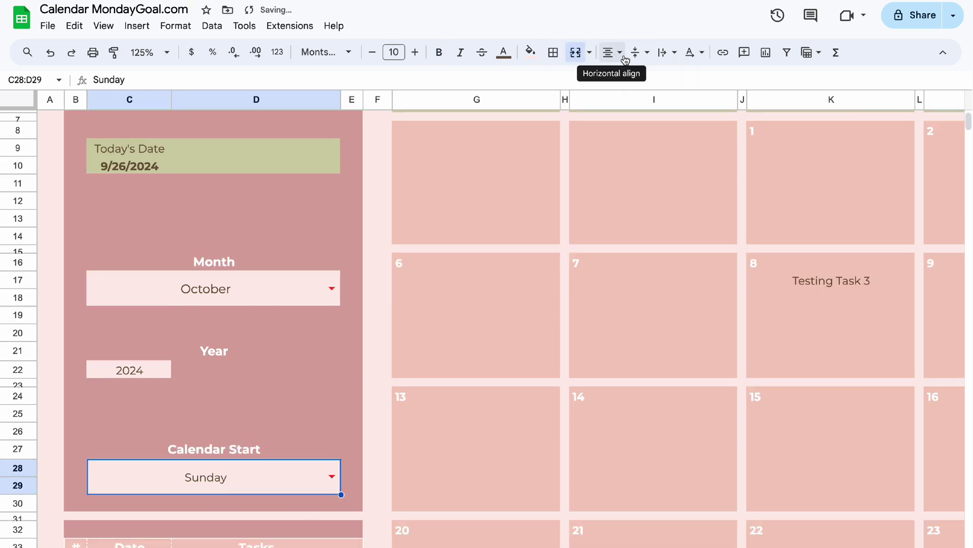
# Merge the year value across C22:D23, then cut it and paste it at C24
pyautogui.click(243, 288)
pyautogui.click(254, 463)
pyautogui.moveTo(162, 370); pyautogui.dragTo(246, 399)
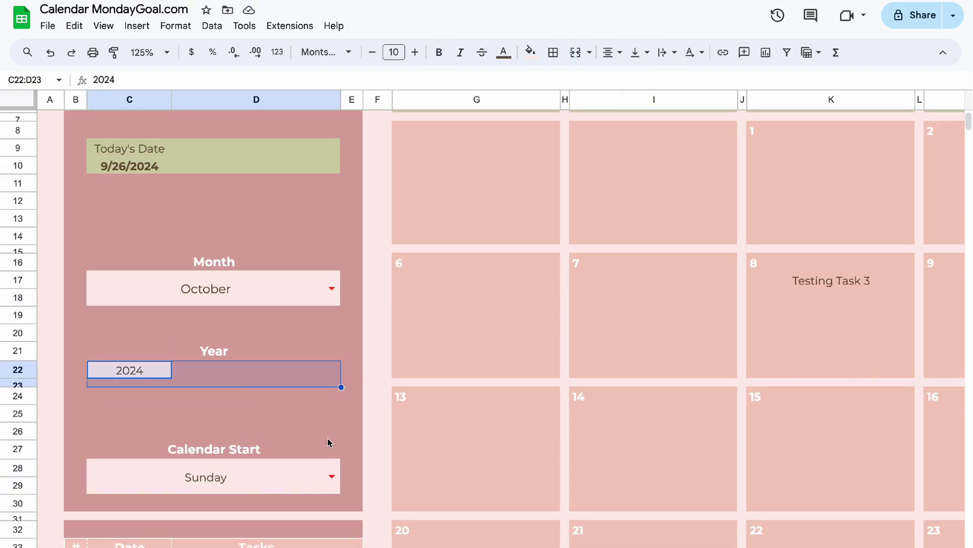
pyautogui.click(575, 53)
pyautogui.rightClick(243, 380)
pyautogui.click(310, 176)
pyautogui.rightClick(104, 395)
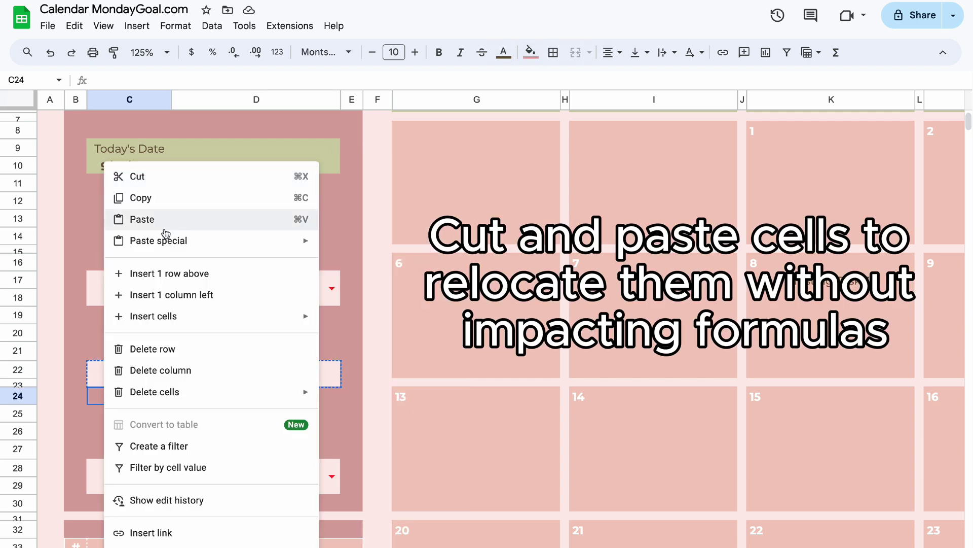
pyautogui.click(163, 227)
pyautogui.click(167, 373)
pyautogui.moveTo(189, 374); pyautogui.dragTo(190, 381)
pyautogui.click(196, 357)
pyautogui.press('super+x')
pyautogui.click(184, 371)
pyautogui.click(144, 373)
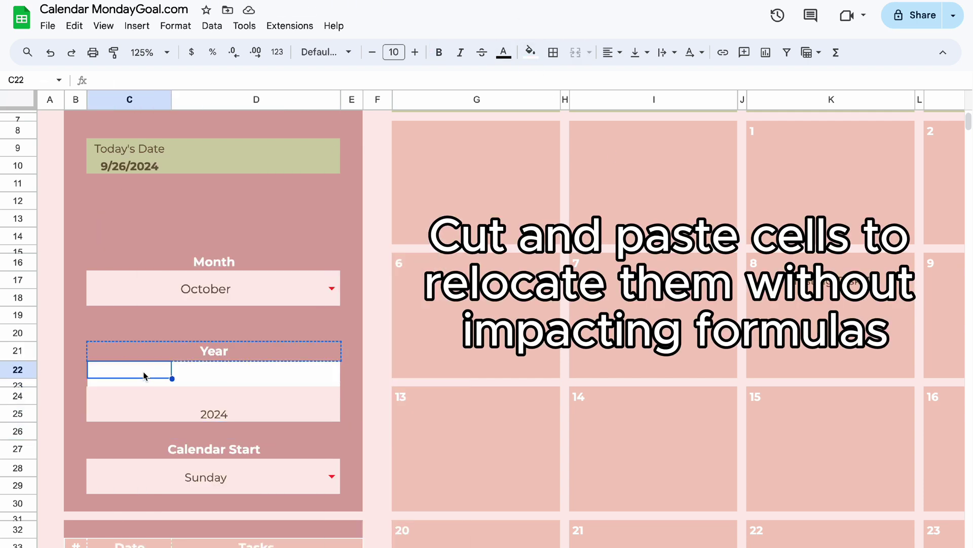
# Fill the emptied cells C22:D23 below the Year label with dusty rose
pyautogui.moveTo(324, 353); pyautogui.dragTo(304, 383)
pyautogui.click(531, 53)
pyautogui.click(545, 273)
pyautogui.click(343, 333)
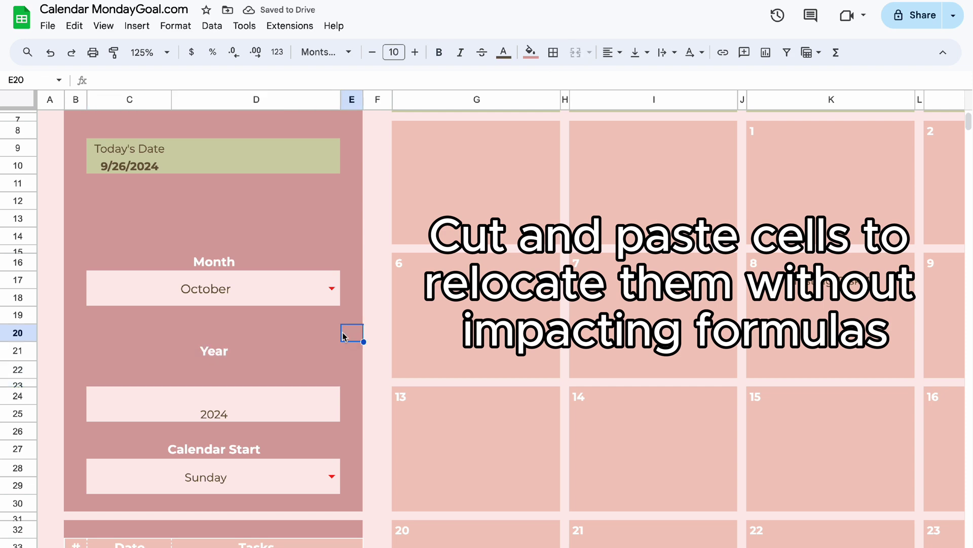
# Cut the Year label and paste it at C22, directly above the year value
pyautogui.click(220, 353)
pyautogui.press('super+x')
pyautogui.rightClick(121, 372)
pyautogui.click(164, 228)
# Fill the emptied cells C21:D21 with dusty rose and merge the Year label across C22:D23
pyautogui.moveTo(256, 350); pyautogui.dragTo(152, 350)
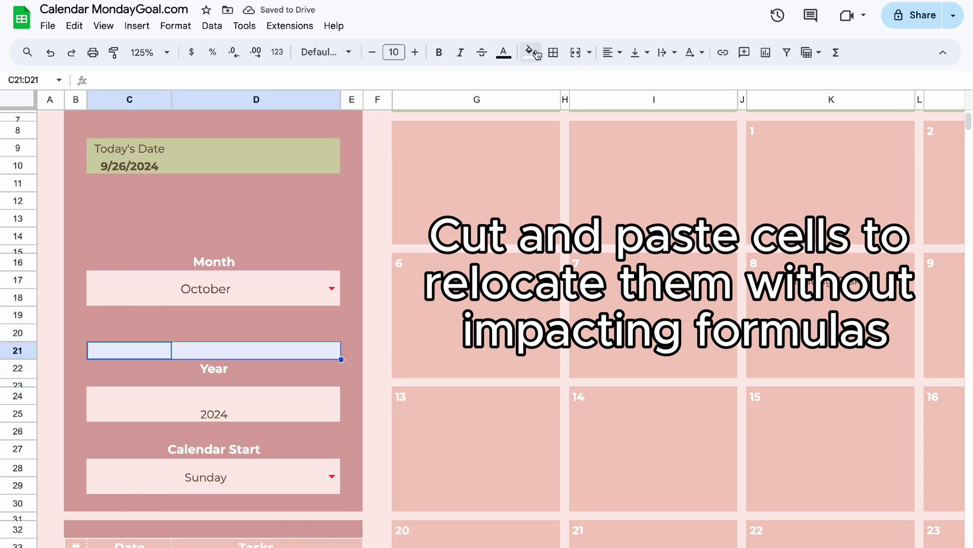
pyautogui.click(532, 52)
pyautogui.click(545, 273)
pyautogui.click(349, 370)
pyautogui.moveTo(305, 369); pyautogui.dragTo(293, 383)
pyautogui.click(575, 53)
# Cut the month dropdown from C17:D18 and paste it at C20
pyautogui.scroll(-1, 352, 328)
pyautogui.click(167, 255)
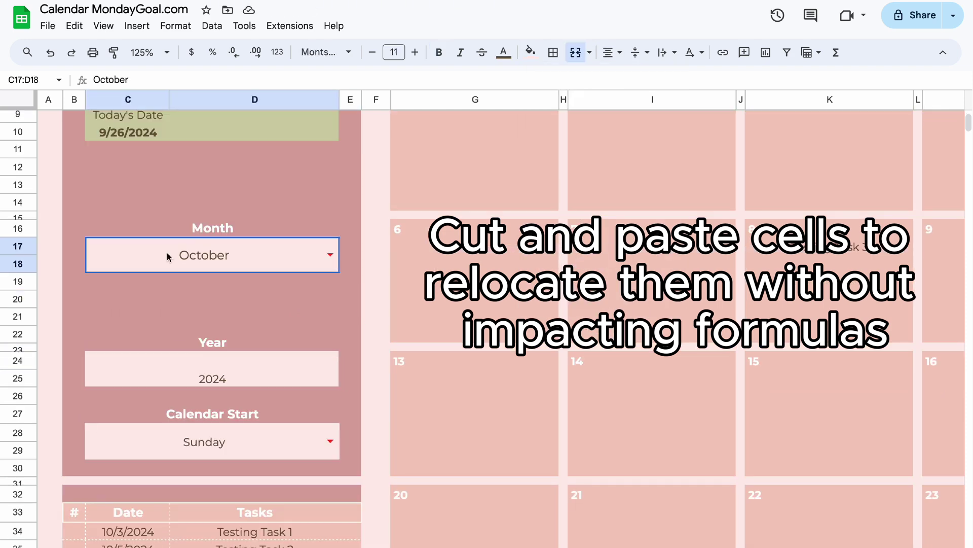
pyautogui.rightClick(104, 256)
pyautogui.click(137, 175)
pyautogui.click(109, 305)
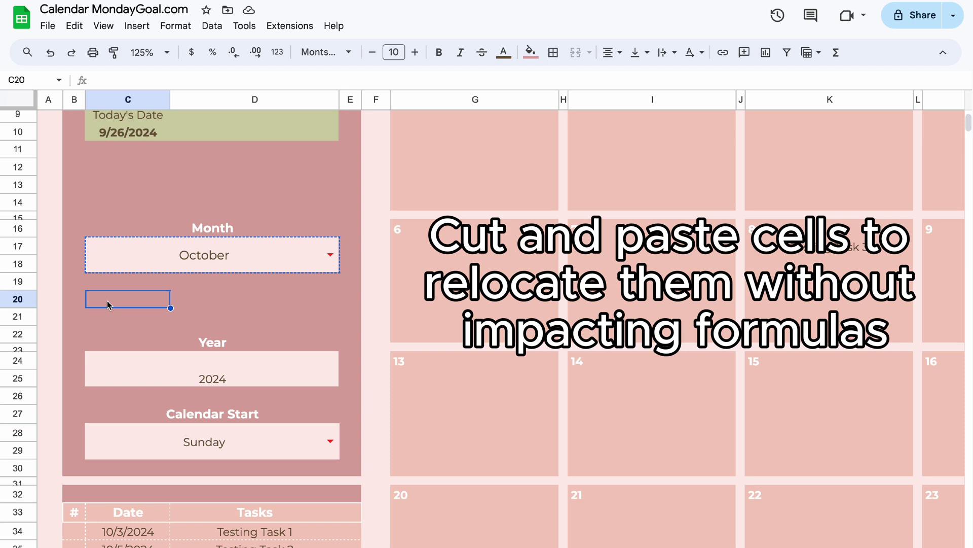
pyautogui.rightClick(105, 303)
pyautogui.click(137, 218)
pyautogui.click(355, 280)
# Unmerge the Month label in B15:E16, then cut it from B15 and paste it at C19
pyautogui.click(284, 246)
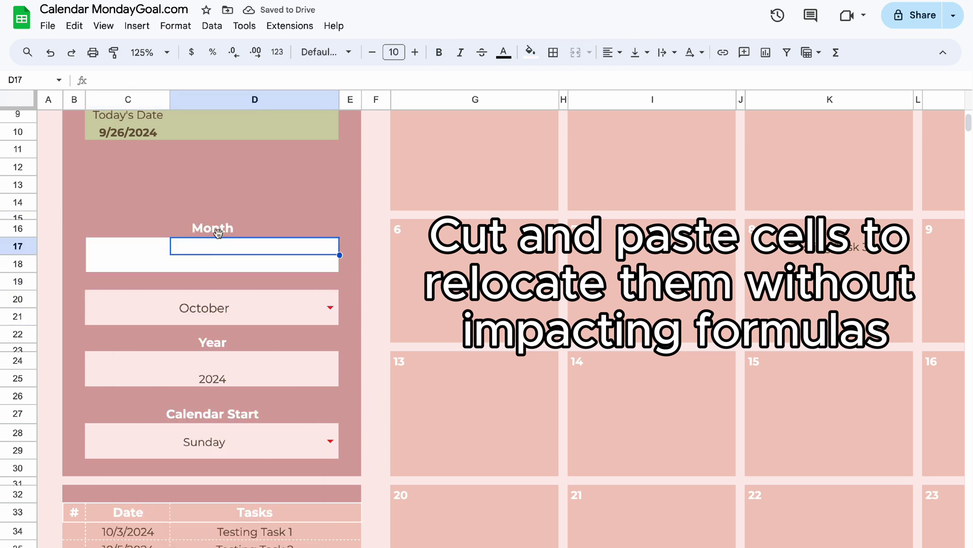
pyautogui.click(219, 231)
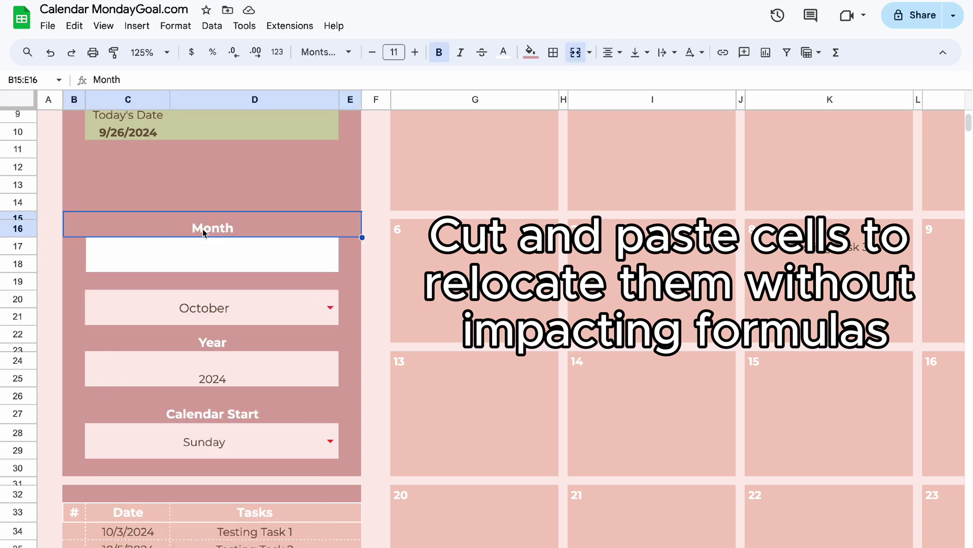
pyautogui.click(575, 52)
pyautogui.click(245, 199)
pyautogui.click(71, 217)
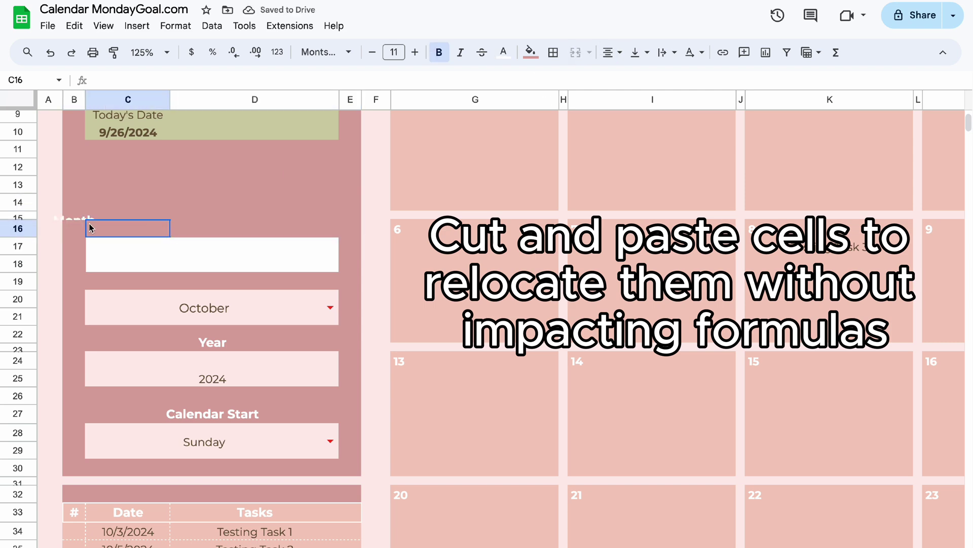
pyautogui.rightClick(70, 219)
pyautogui.click(112, 176)
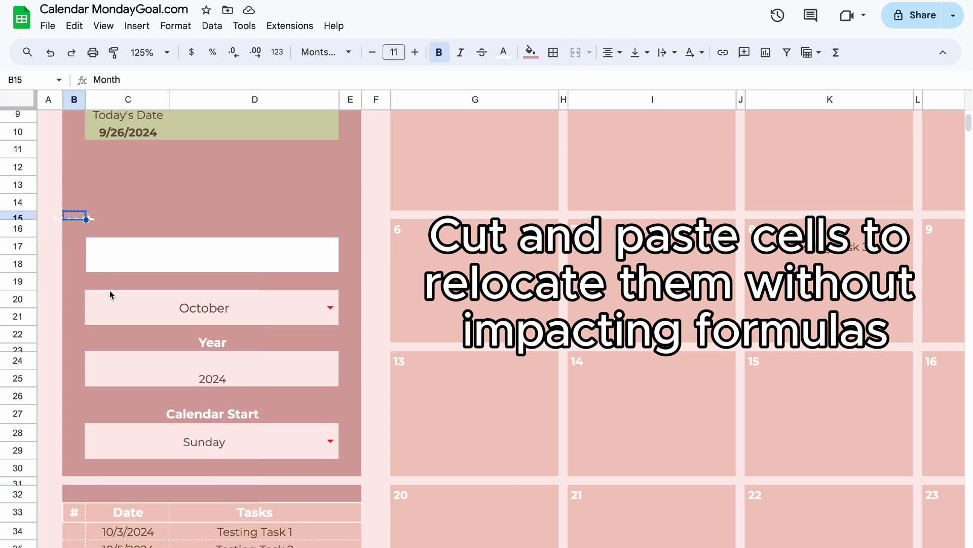
pyautogui.click(110, 286)
pyautogui.rightClick(110, 286)
pyautogui.click(146, 219)
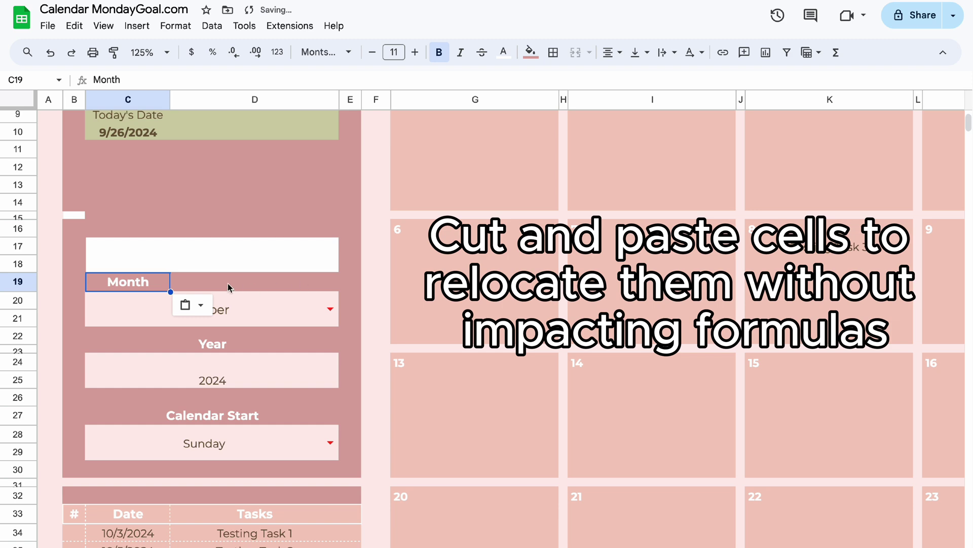
# Fill the emptied white cells in sidebar rows 15 to 18 with dusty rose
pyautogui.moveTo(76, 203); pyautogui.dragTo(324, 264)
pyautogui.click(553, 53)
pyautogui.click(531, 52)
pyautogui.click(591, 278)
# Merge the Month label across C19:D19 above the month dropdown
pyautogui.moveTo(127, 282); pyautogui.dragTo(259, 282)
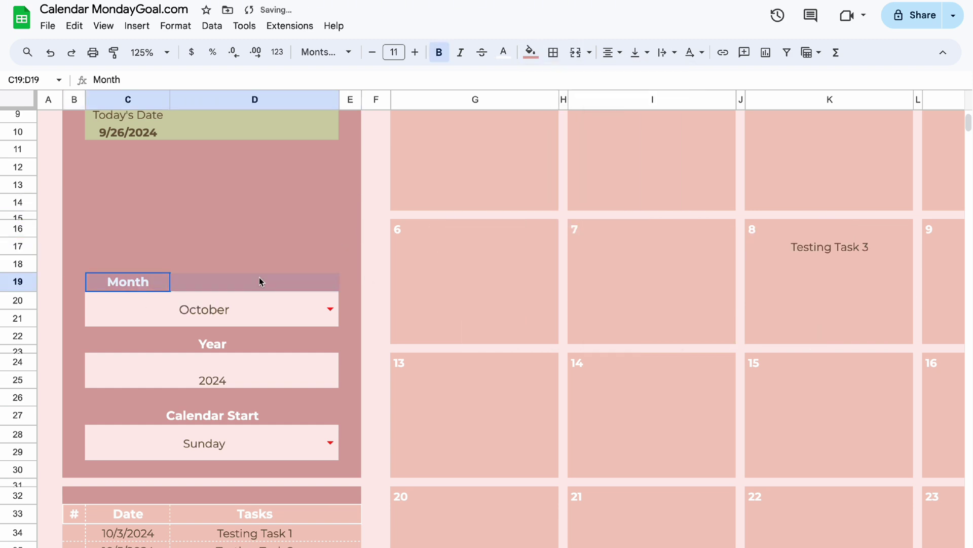
pyautogui.click(575, 52)
pyautogui.click(350, 246)
# Fill the sidebar's part of spacer row 31, above the task table, with dusty rose
pyautogui.scroll(-1, 351, 300)
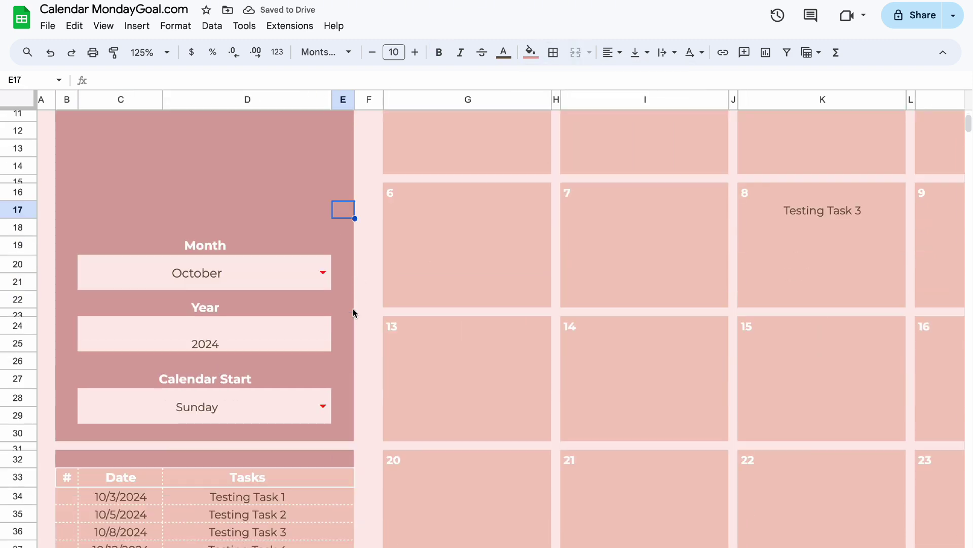
pyautogui.moveTo(67, 433); pyautogui.dragTo(335, 455)
pyautogui.click(531, 52)
pyautogui.click(593, 278)
pyautogui.click(342, 210)
# Merge the current date across C10:D11, center it, and format it as a full month name, day and year
pyautogui.click(150, 52)
pyautogui.click(145, 99)
pyautogui.scroll(3, 400, 315)
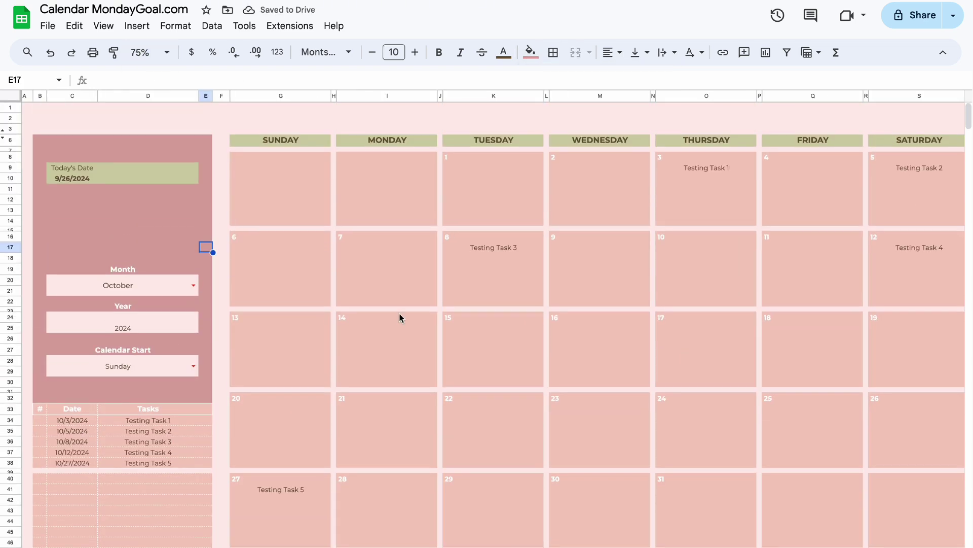
pyautogui.moveTo(72, 178); pyautogui.dragTo(148, 188)
pyautogui.click(530, 52)
pyautogui.click(553, 52)
pyautogui.click(576, 52)
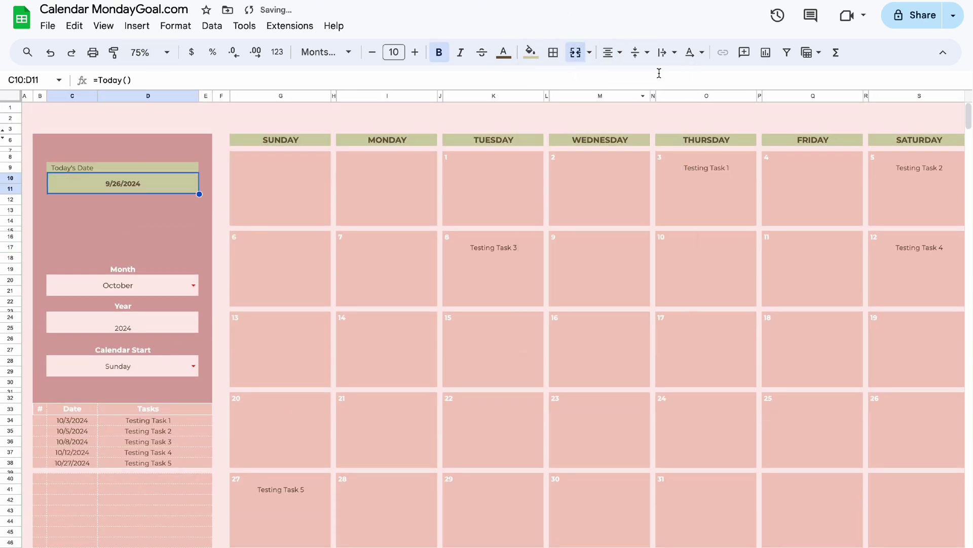
pyautogui.click(176, 25)
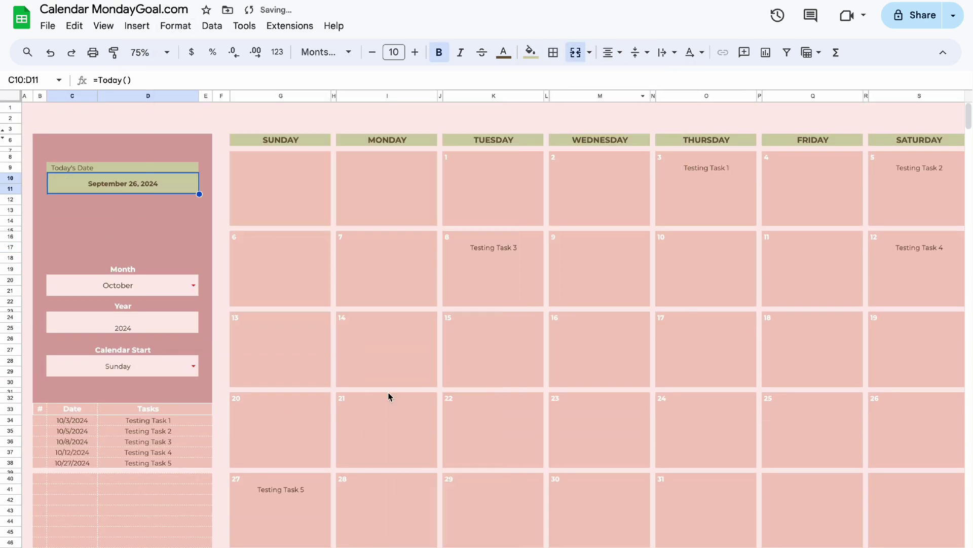
# Merge the Today's Date label across C8:D9, center it, and fill it with the custom olive green
pyautogui.click(191, 169)
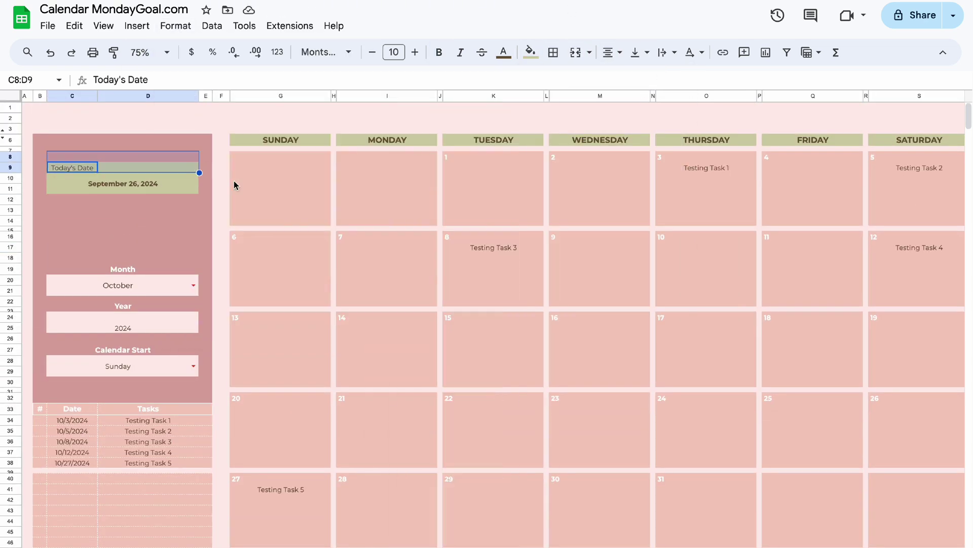
pyautogui.click(206, 128)
# Fill B39:E39 with the task table's custom salmon pink
pyautogui.moveTo(39, 473); pyautogui.dragTo(202, 477)
pyautogui.click(530, 53)
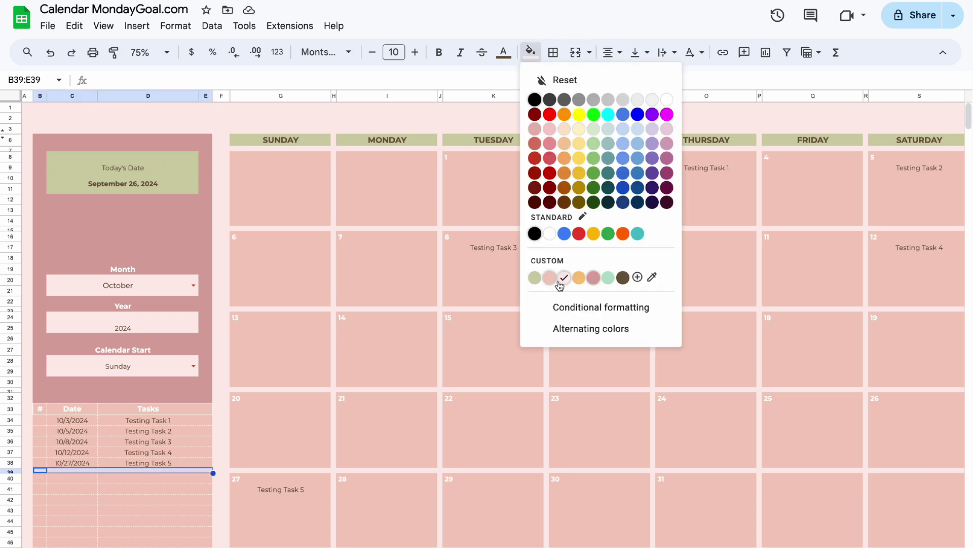
pyautogui.click(560, 278)
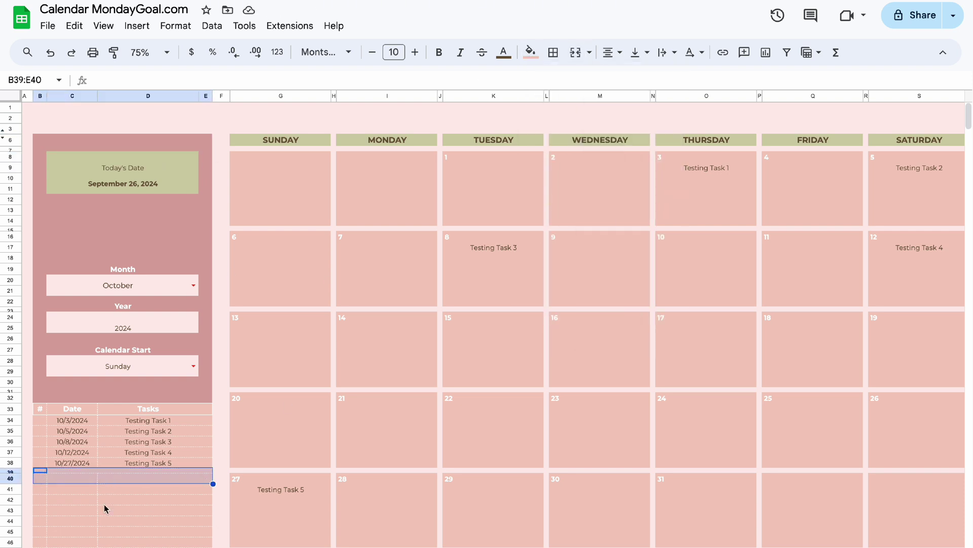
# Merge rows 39 and 40 within each task table column and apply the table's borders to the merged cells
pyautogui.click(81, 482)
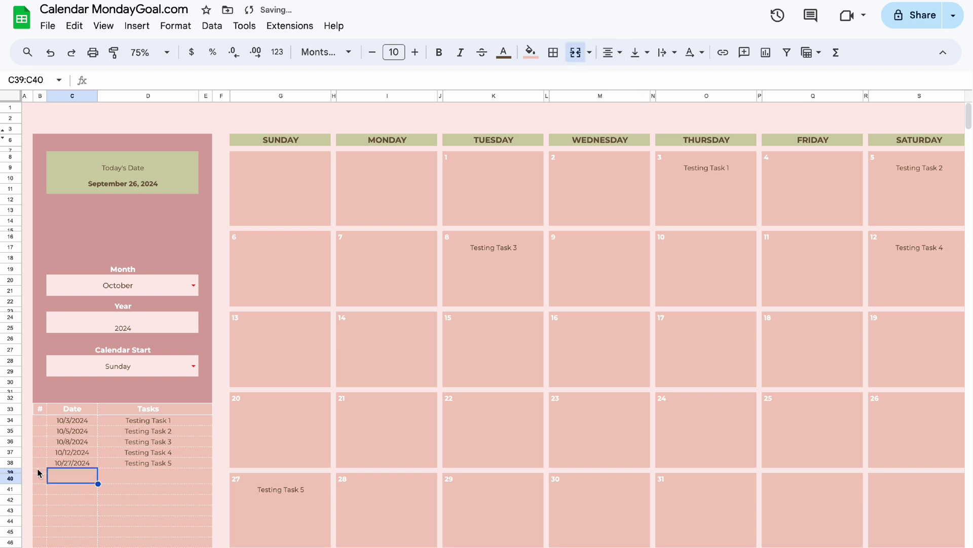
pyautogui.click(133, 479)
pyautogui.click(553, 52)
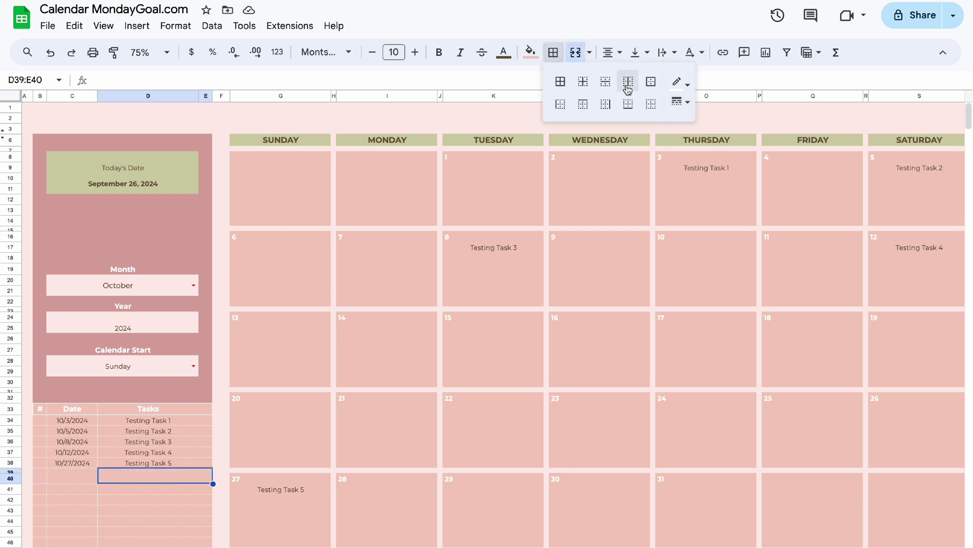
pyautogui.click(81, 479)
pyautogui.click(130, 516)
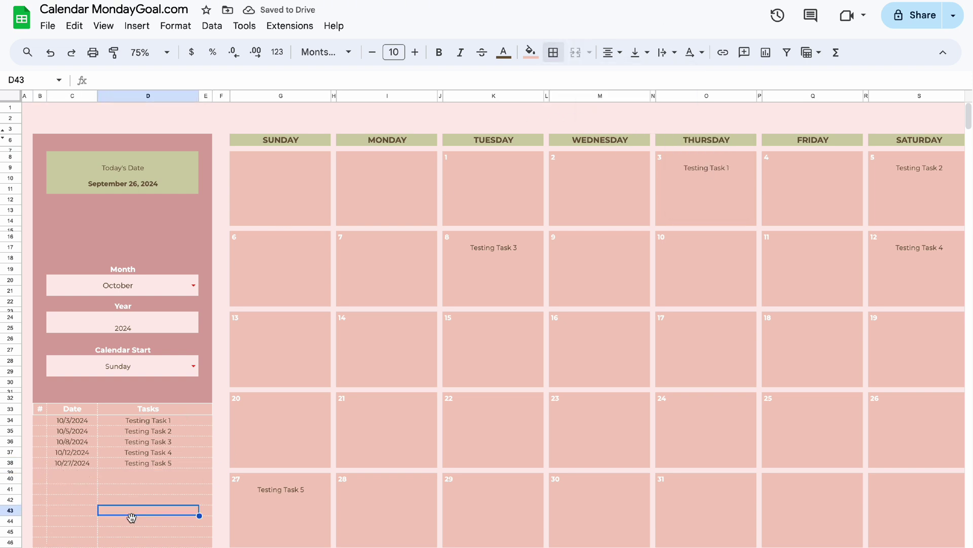
pyautogui.click(39, 479)
pyautogui.click(81, 479)
pyautogui.scroll(-2, 146, 482)
pyautogui.click(146, 513)
pyautogui.scroll(1, 300, 515)
pyautogui.scroll(2, 299, 516)
# Align the year value in C24:D25 vertically to the middle
pyautogui.click(163, 327)
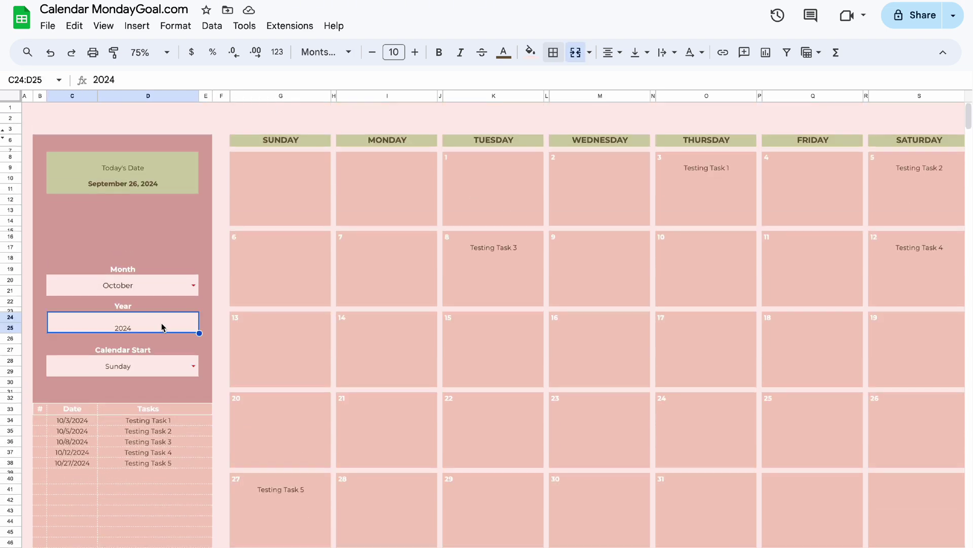
pyautogui.click(660, 78)
pyautogui.click(293, 310)
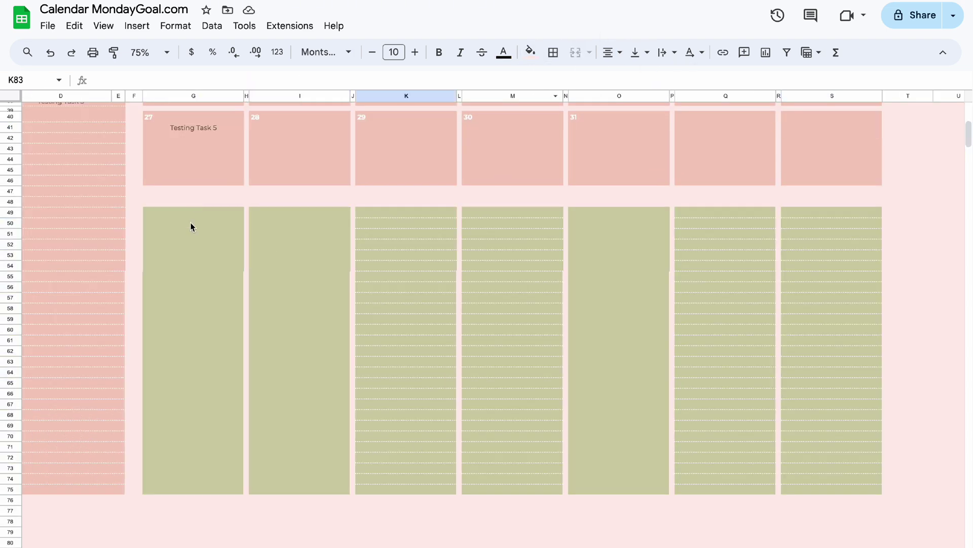
# Clear the borders of G49:J75 and fill the whole range with the custom olive green
pyautogui.moveTo(192, 212); pyautogui.dragTo(353, 489)
pyautogui.click(553, 53)
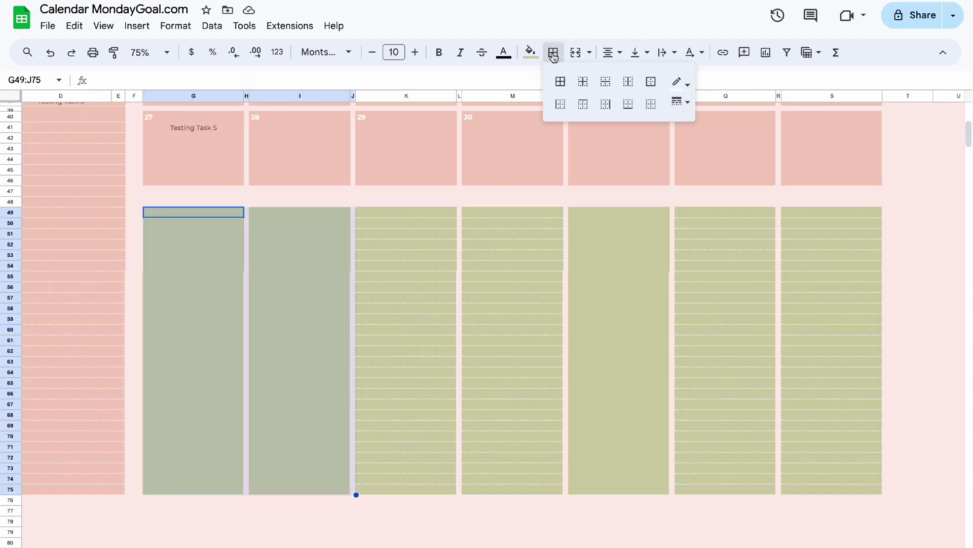
pyautogui.click(650, 103)
pyautogui.click(531, 52)
pyautogui.click(534, 278)
# Fill the spacer column L49:L75 with the same olive green and apply horizontal inner borders across K49:M75
pyautogui.moveTo(460, 211); pyautogui.dragTo(460, 485)
pyautogui.hotkey('ctrl', 'y')
pyautogui.moveTo(406, 213); pyautogui.dragTo(557, 489)
pyautogui.click(553, 52)
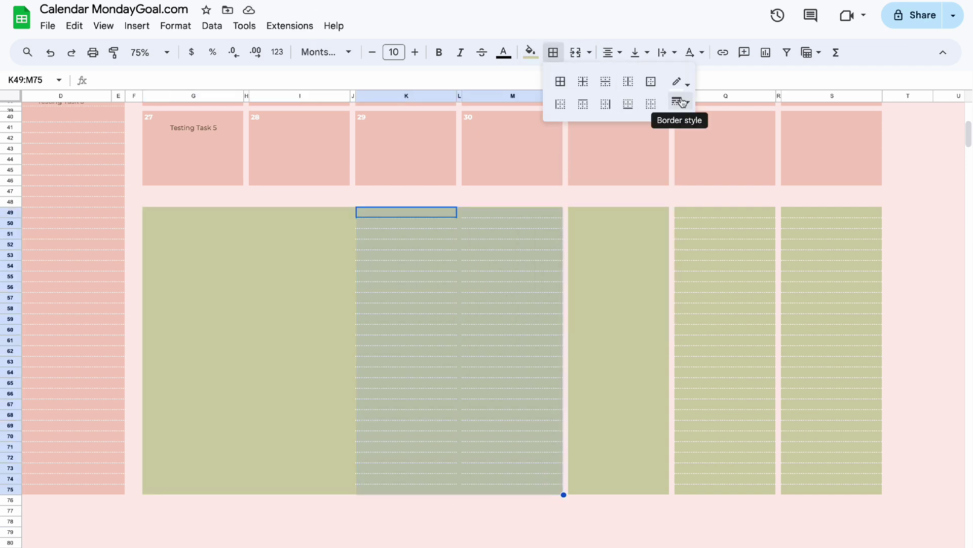
pyautogui.click(606, 82)
pyautogui.hscroll(1, 588, 255)
pyautogui.click(588, 255)
# Fill spacer columns P and R in rows 49 to 75 with olive green and apply horizontal inner borders across Q49:S75
pyautogui.moveTo(611, 212); pyautogui.dragTo(620, 488)
pyautogui.hotkey('ctrl', 'y')
pyautogui.moveTo(726, 213); pyautogui.dragTo(726, 492)
pyautogui.hotkey('ctrl', 'y')
pyautogui.moveTo(673, 212); pyautogui.dragTo(779, 488)
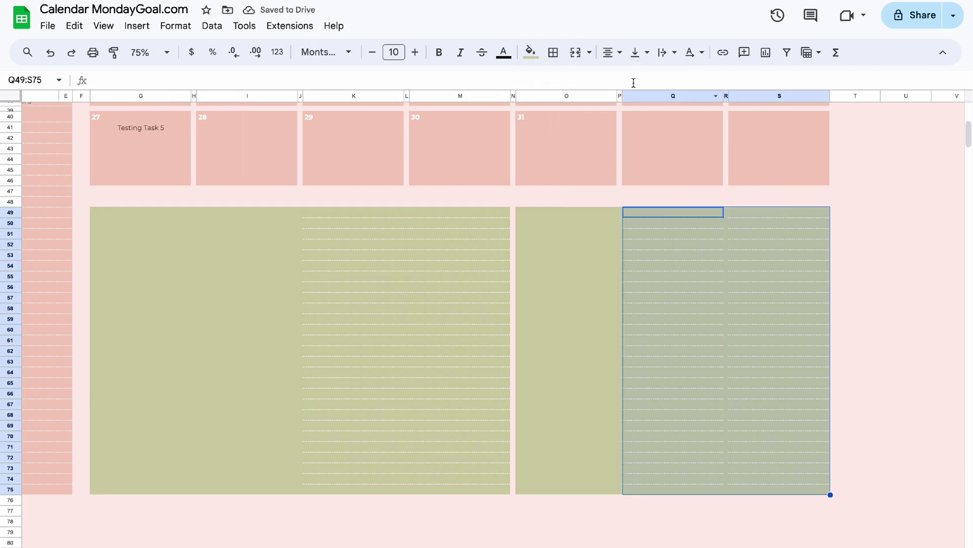
pyautogui.click(553, 53)
pyautogui.click(606, 82)
pyautogui.click(898, 266)
# Resize row 2 to a height of 130 pixels
pyautogui.scroll(3, 701, 387)
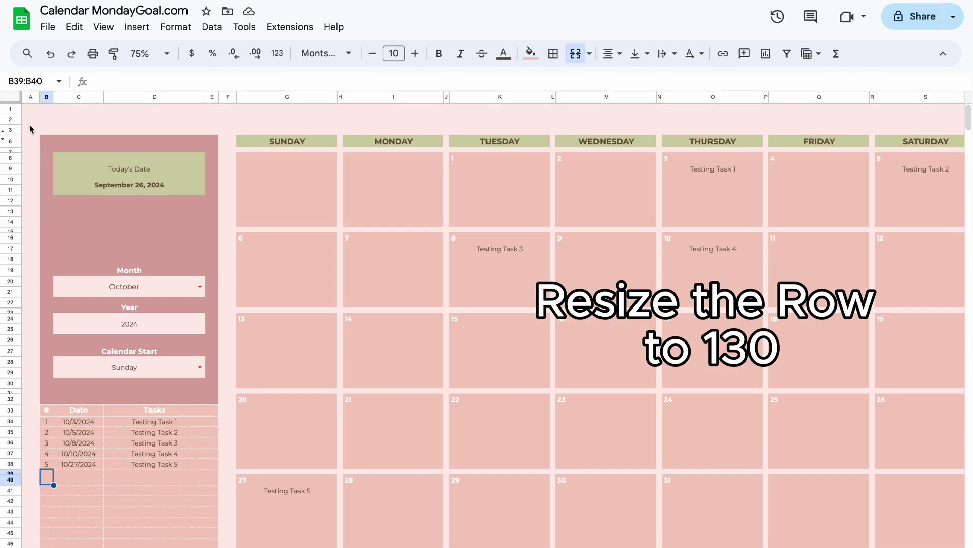
pyautogui.rightClick(11, 121)
pyautogui.click(66, 337)
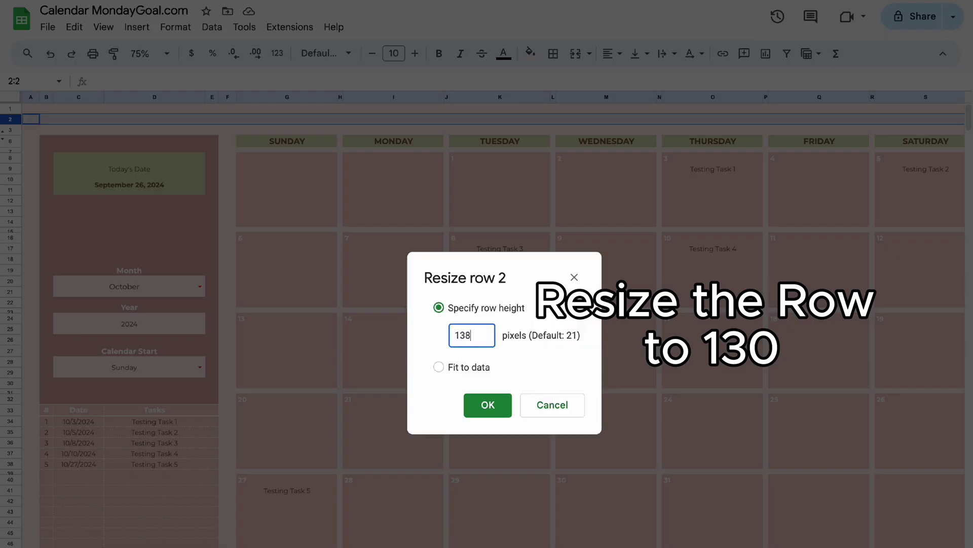
pyautogui.write('130')
pyautogui.press('Return')
# Fill B2:S2 with the custom orange as a header banner
pyautogui.moveTo(46, 147); pyautogui.dragTo(502, 157)
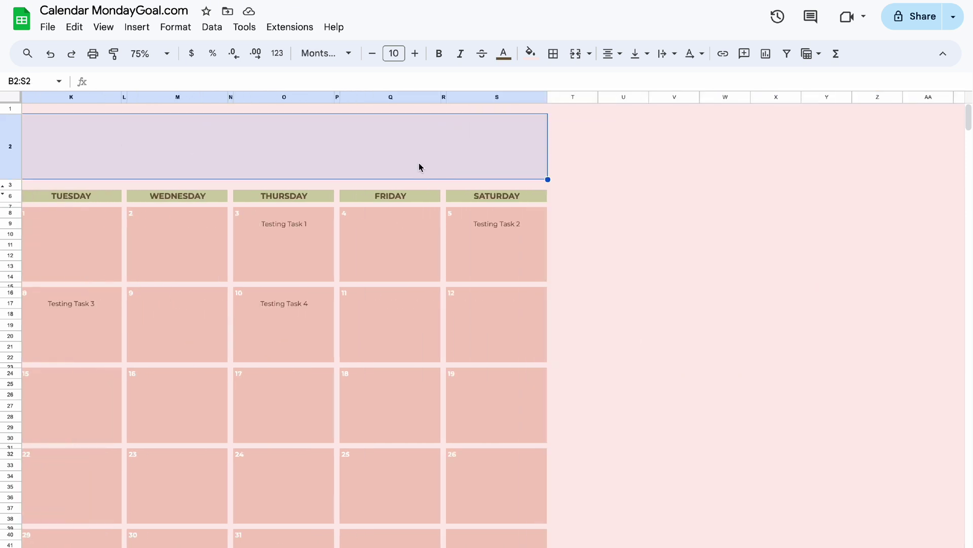
pyautogui.hscroll(-2, 420, 167)
pyautogui.click(530, 54)
pyautogui.click(578, 278)
# Insert the Monthly Calendar title image over the cells and position it at the start of the row 2 banner, above columns C to M
pyautogui.click(326, 138)
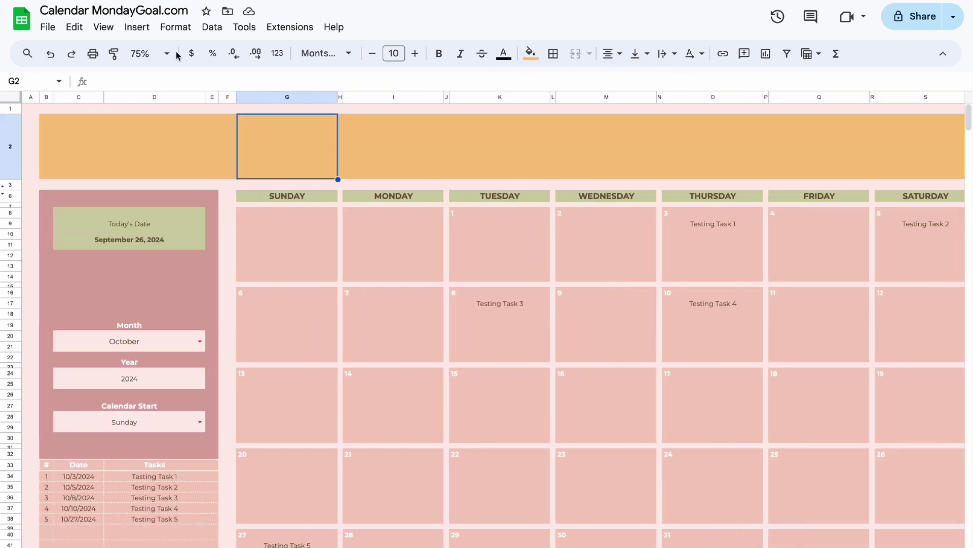
pyautogui.click(137, 27)
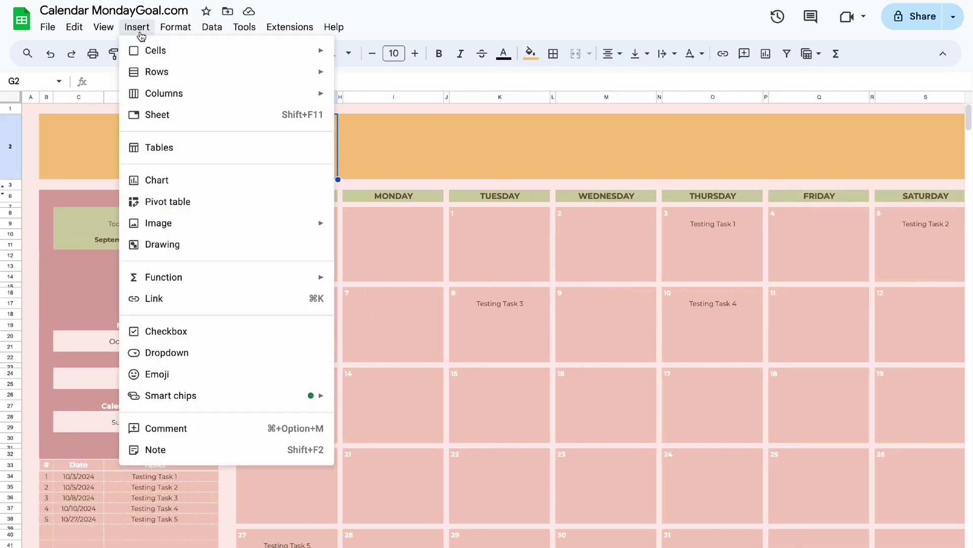
pyautogui.moveTo(314, 223)
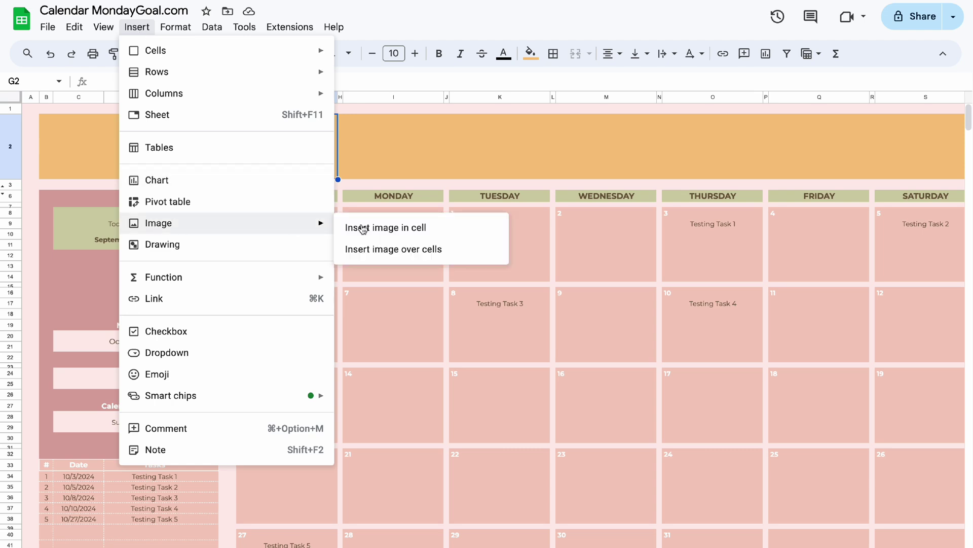
pyautogui.click(417, 246)
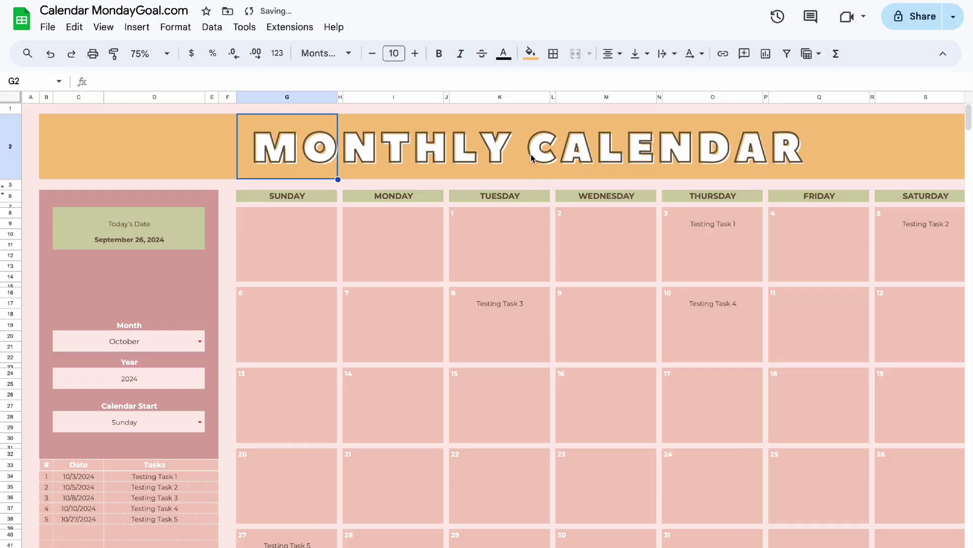
pyautogui.moveTo(546, 151); pyautogui.dragTo(349, 153)
pyautogui.click(699, 166)
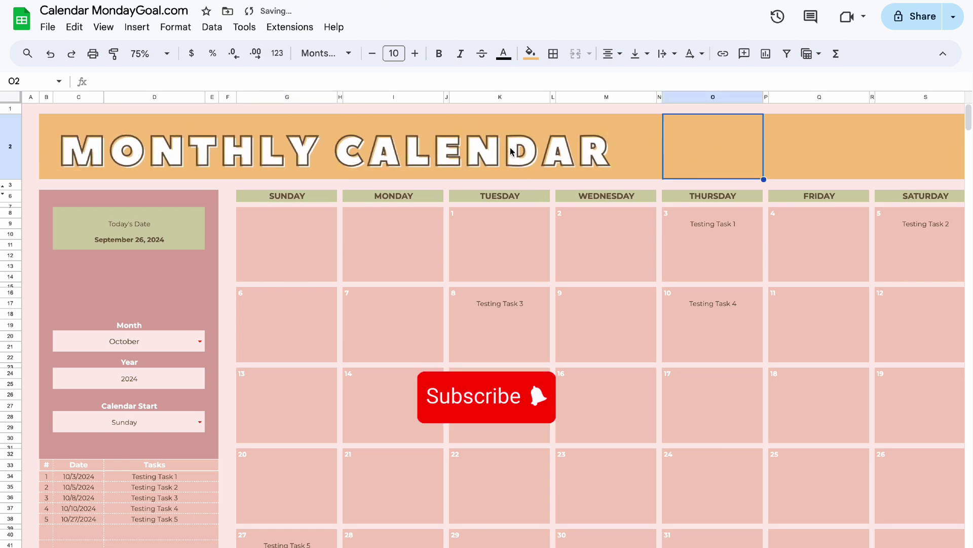
pyautogui.moveTo(511, 151); pyautogui.dragTo(500, 154)
# Shrink the cat illustration and place it at the far end of the row 2 banner, around columns Q to S
pyautogui.moveTo(912, 343); pyautogui.dragTo(612, 204)
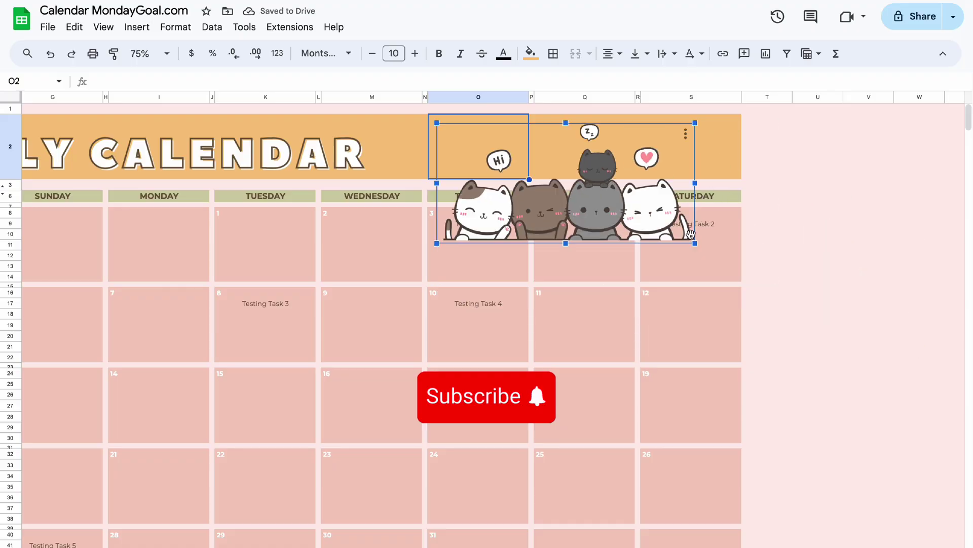
pyautogui.moveTo(554, 182); pyautogui.dragTo(673, 166)
pyautogui.click(767, 147)
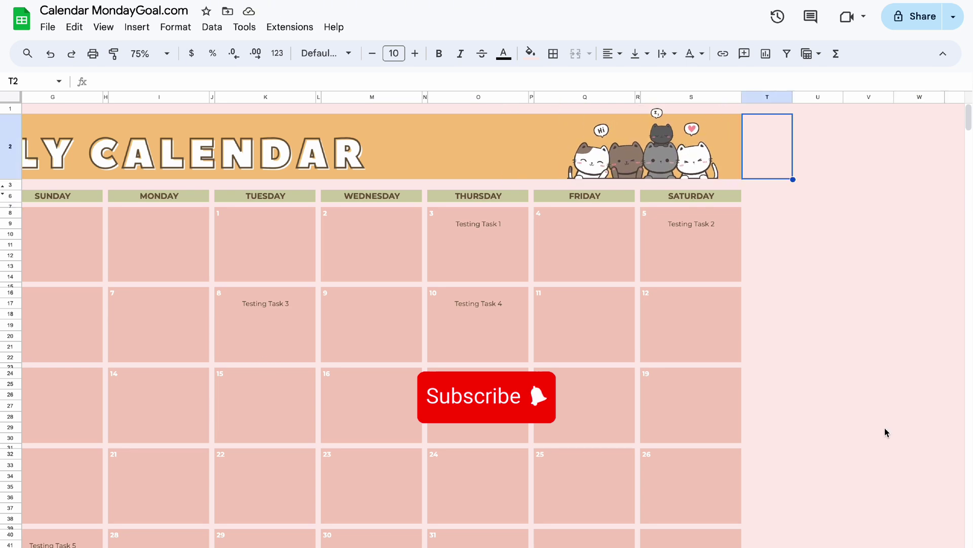